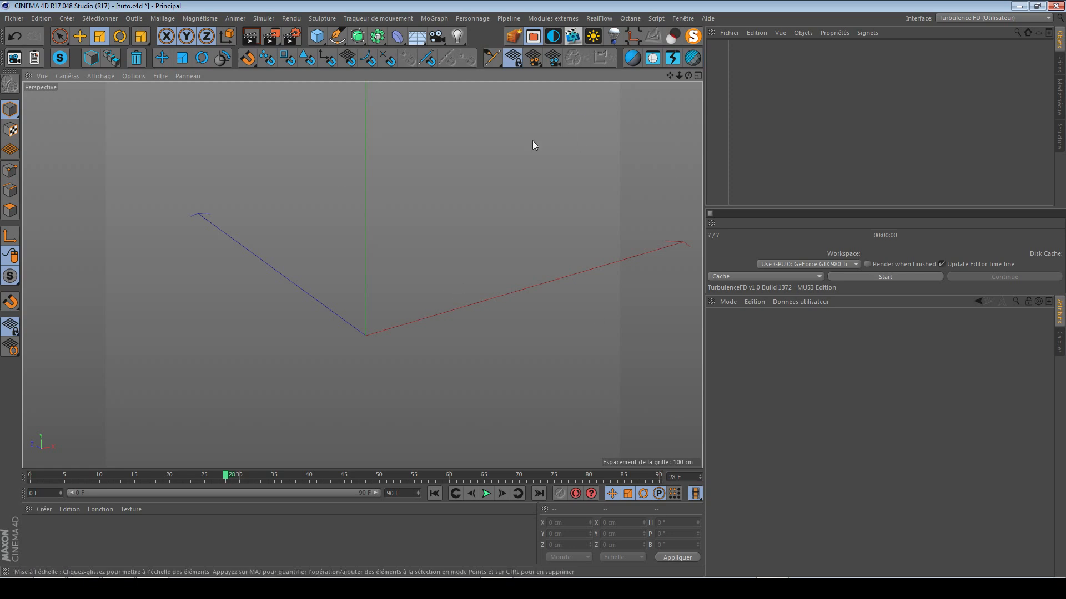
Add a cube primitive at the scene origin
left_click_drag(422, 261, 454, 248, "alt")
left_click_drag(452, 248, 391, 142, "alt")
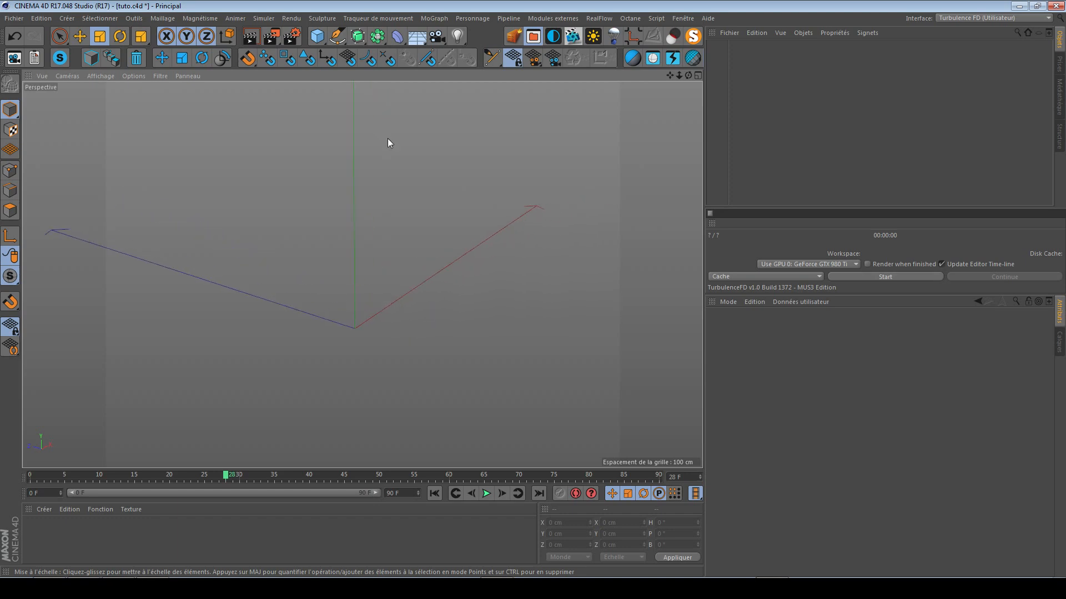
left_click(319, 37)
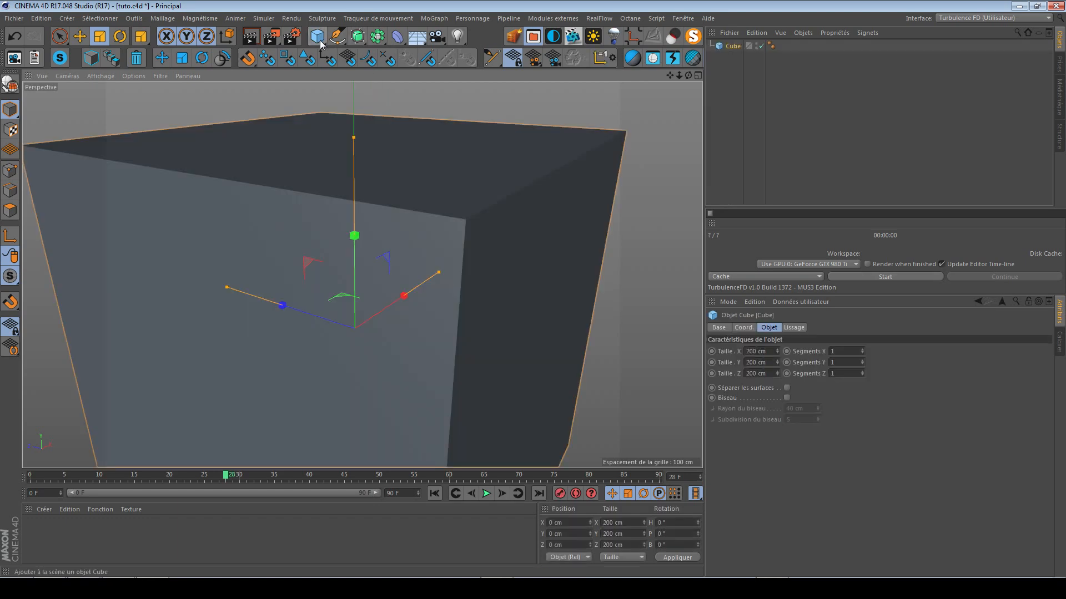
scroll(411, 302, "down", 8)
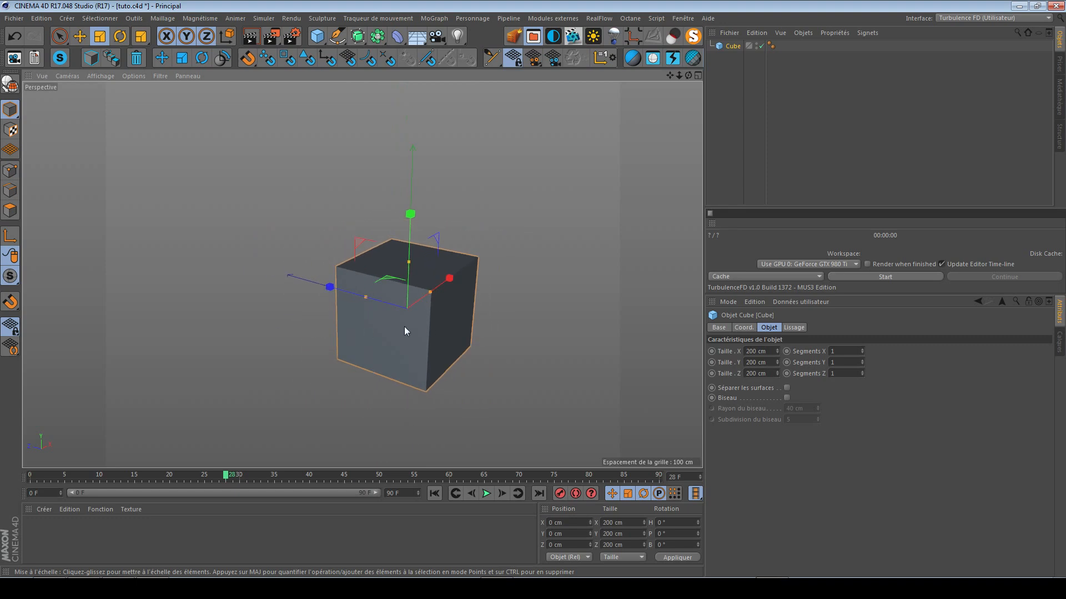
left_click_drag(404, 327, 388, 262, "alt")
Attach a TurbulenceFD Emitter tag to the cube
right_click(732, 49)
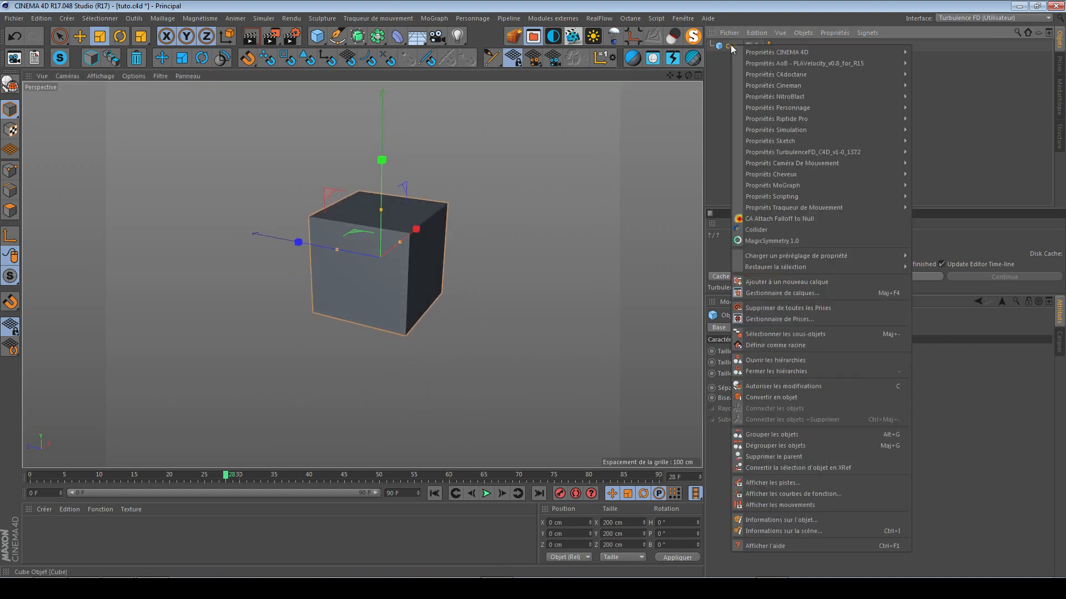
mouse_move(841, 152)
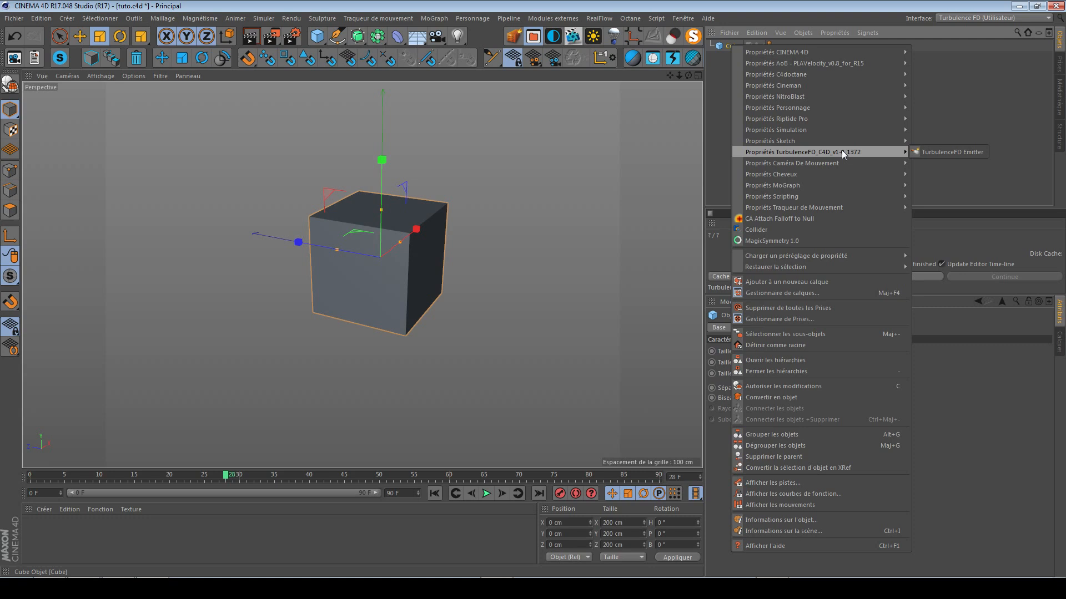
left_click(960, 154)
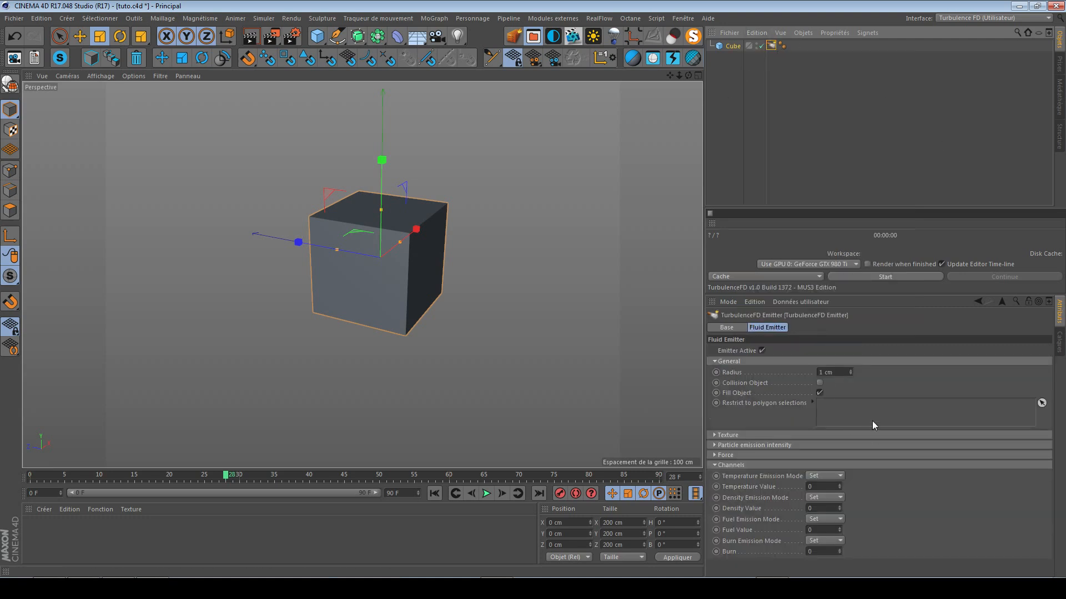
Set the emitter's temperature, density and burn channel values to 1 each
left_click_drag(424, 271, 406, 257, "alt")
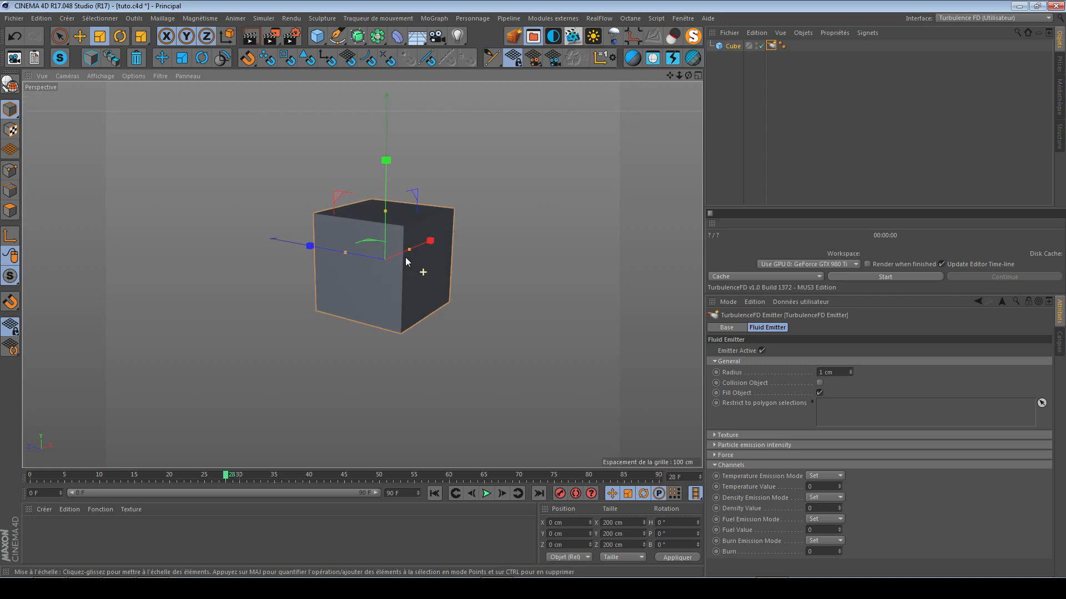
left_click(831, 486)
type("1")
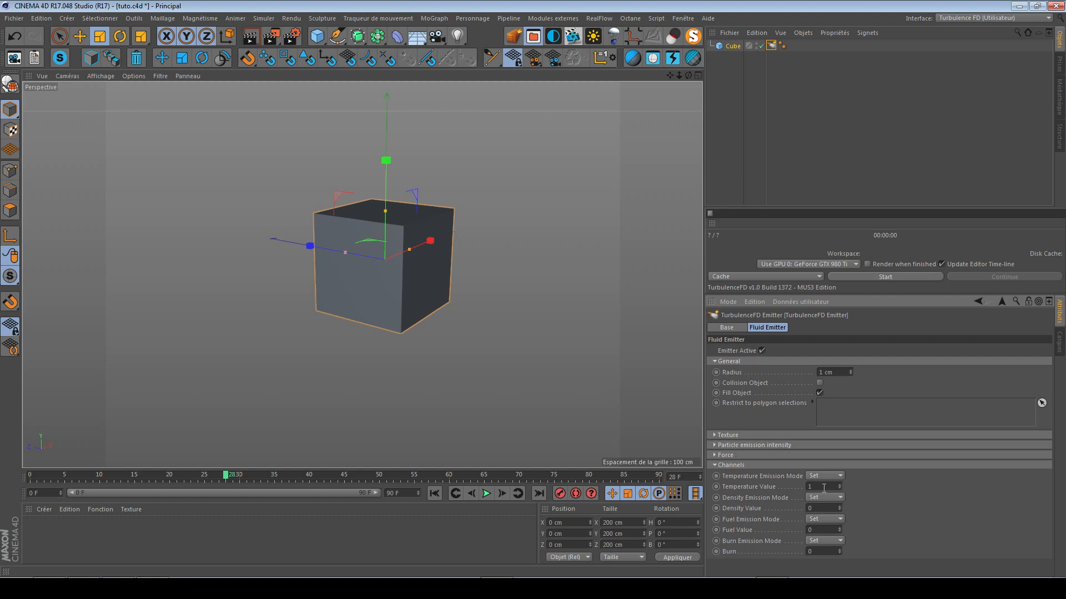
left_click_drag(819, 507, 769, 516)
type("1")
left_click(815, 553)
left_click_drag(371, 258, 377, 274, "alt")
right_click_drag(377, 274, 362, 273, "alt")
middle_click_drag(381, 260, 383, 294, "alt")
left_click_drag(401, 278, 372, 275, "alt")
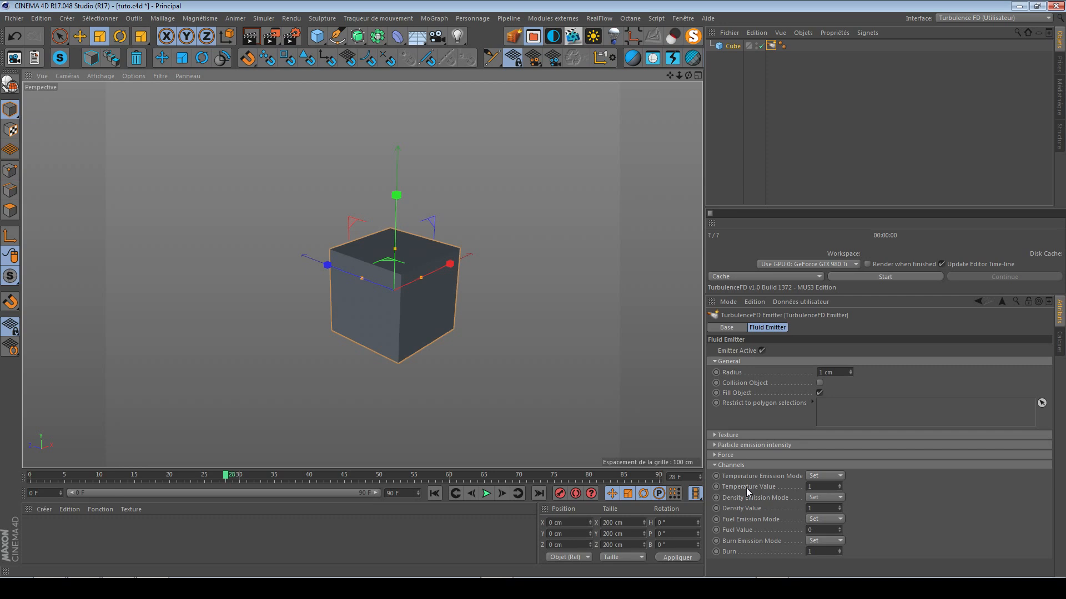
left_click_drag(404, 264, 395, 262, "alt")
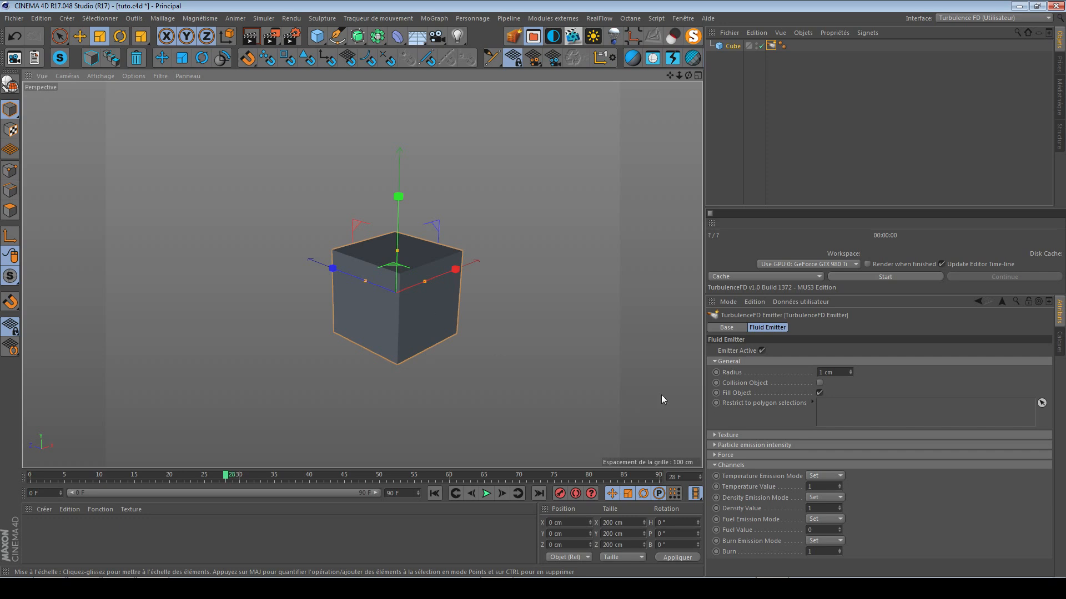
left_click_drag(415, 280, 431, 282, "alt")
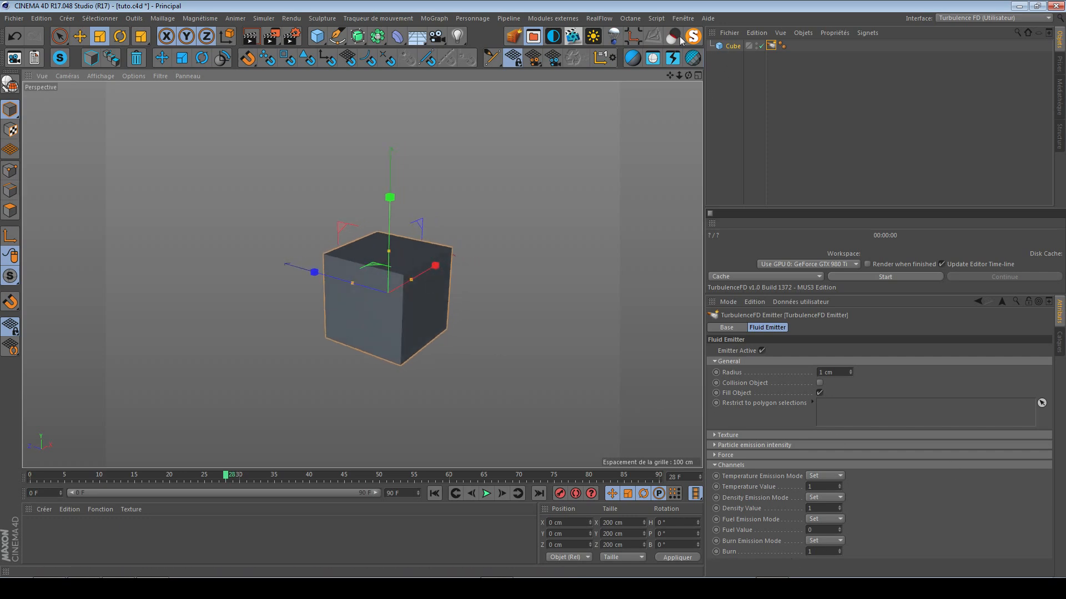
Add a TurbulenceFD Container and set its grid size to 1000 cm on all three axes
left_click(514, 37)
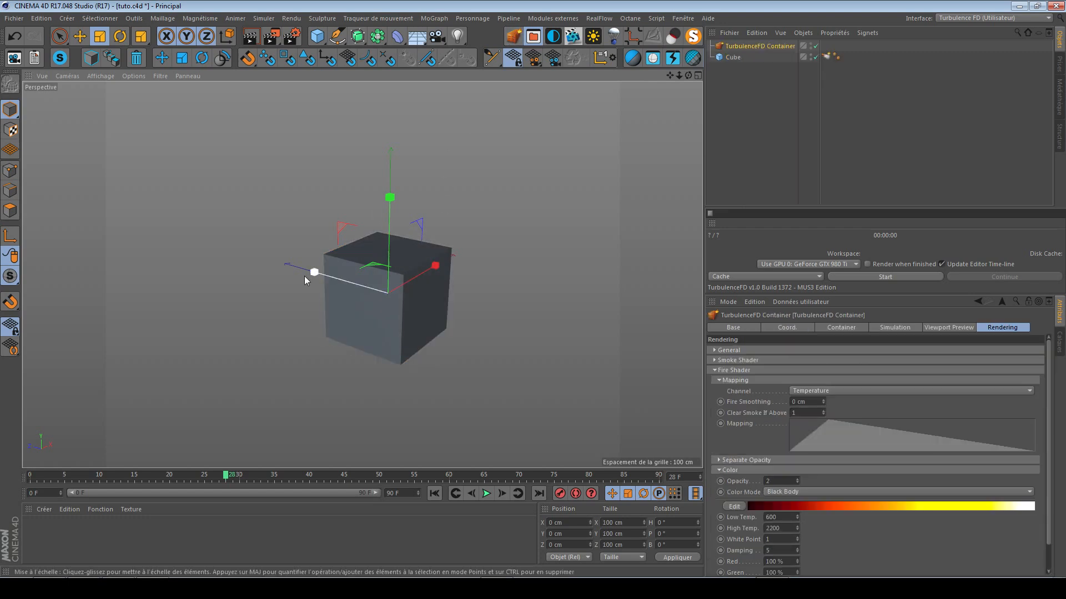
left_click(825, 327)
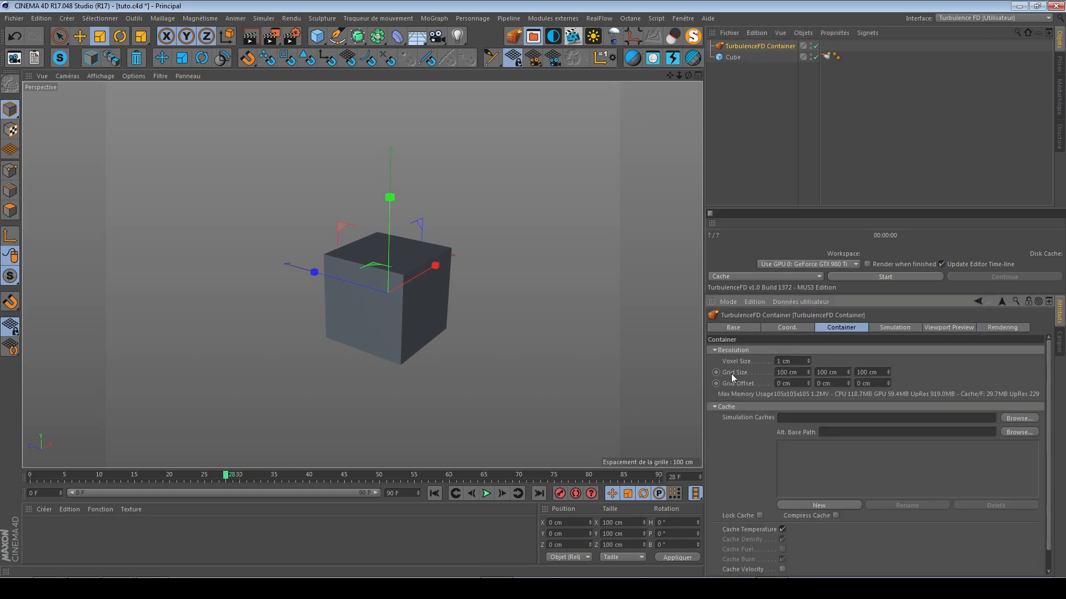
type("0")
left_click(822, 374)
type("0")
left_click(866, 374)
type("0")
key("Return")
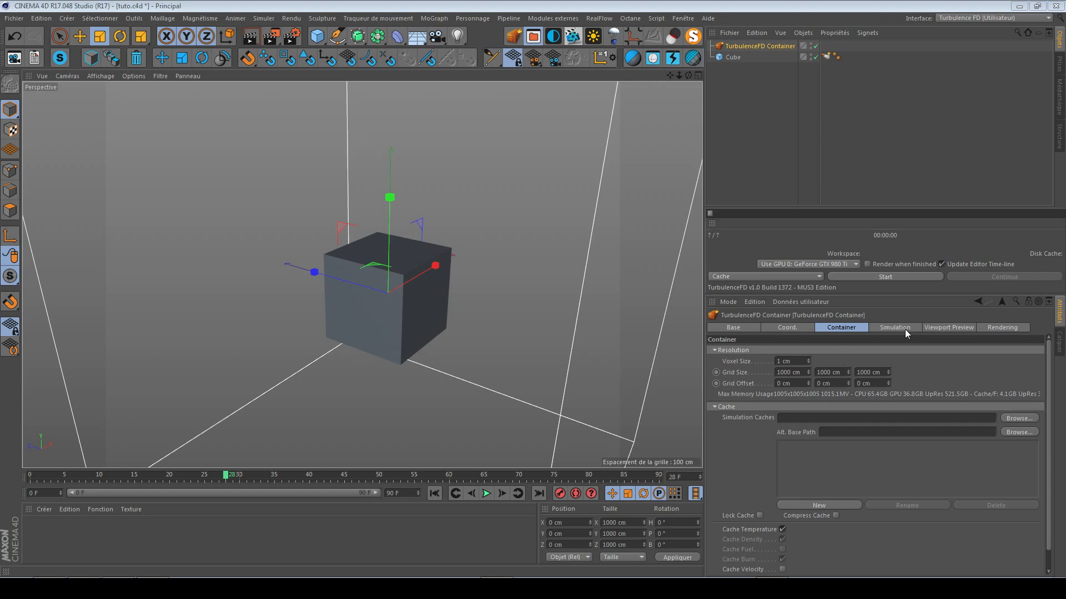
Enable Show Grid in the container's viewport preview settings
left_click_drag(384, 294, 400, 283, "alt")
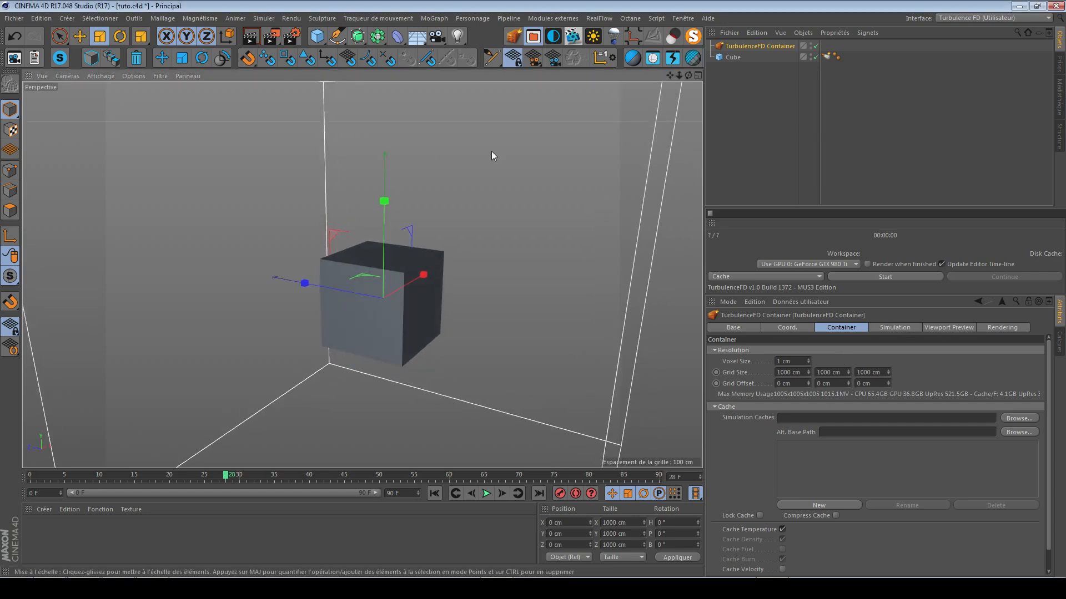
left_click(937, 328)
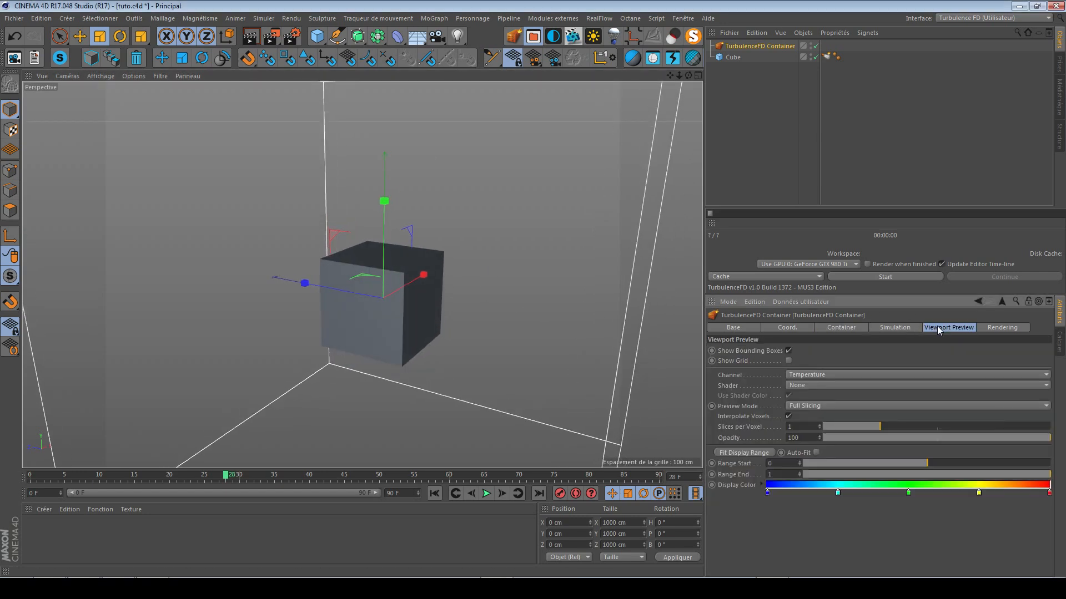
left_click(789, 361)
left_click_drag(455, 267, 474, 278, "alt")
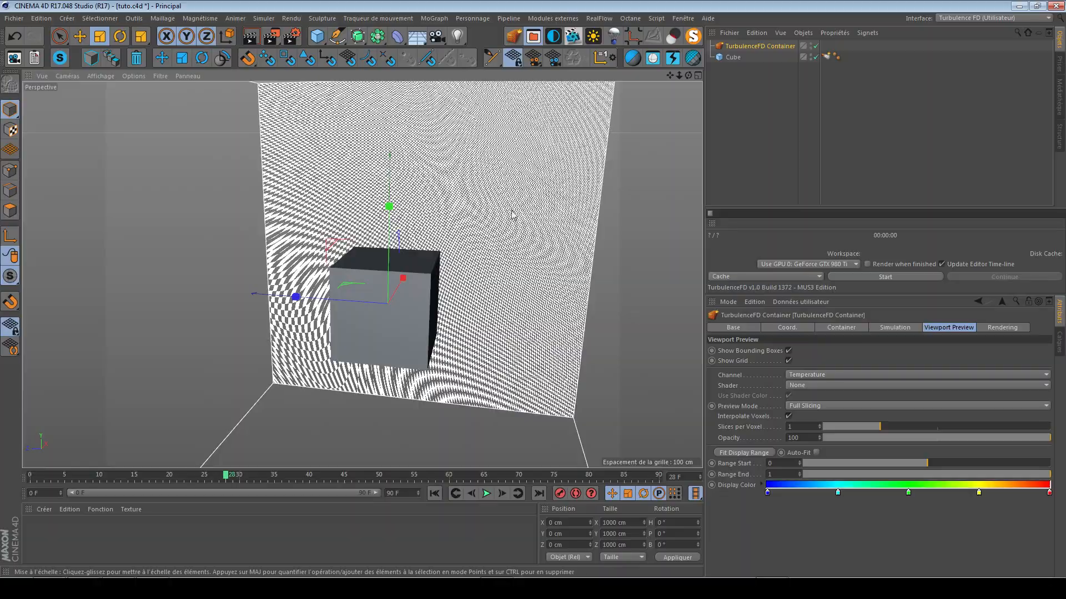
Examine the size of the container's grid squares up close and from a distance relative to the cube
right_click_drag(450, 131, 690, 172, "alt")
left_click_drag(390, 168, 348, 168, "alt")
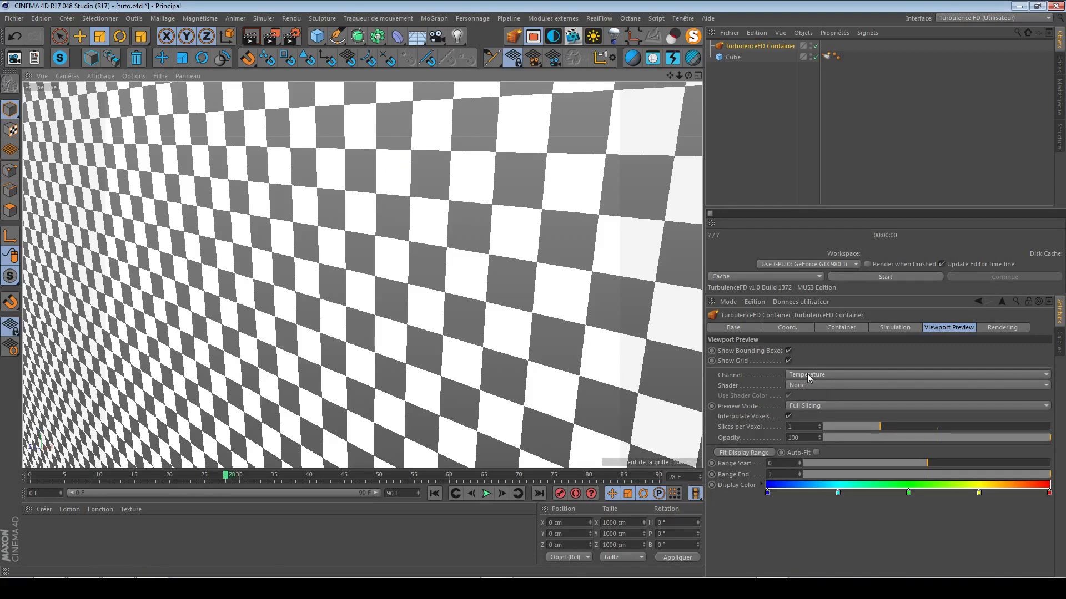
right_click_drag(435, 298, 121, 307, "alt")
middle_click_drag(466, 433, 514, 223, "alt")
left_click_drag(178, 406, 221, 399, "alt")
right_click_drag(222, 399, 205, 412, "alt")
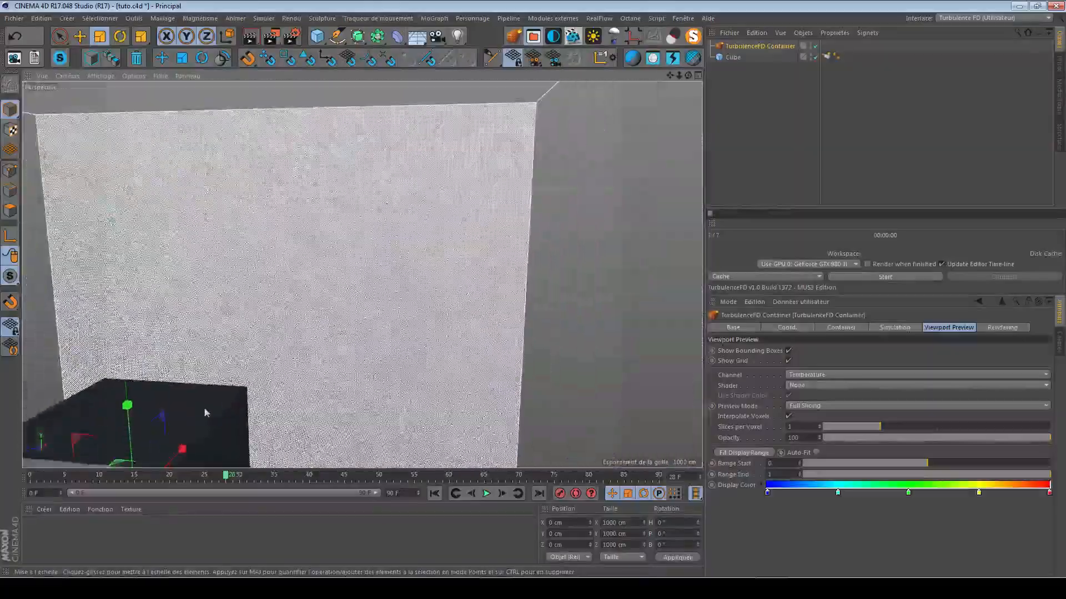
middle_click_drag(206, 413, 278, 344, "alt")
left_click_drag(290, 378, 260, 371, "alt")
right_click_drag(260, 372, 217, 382, "alt")
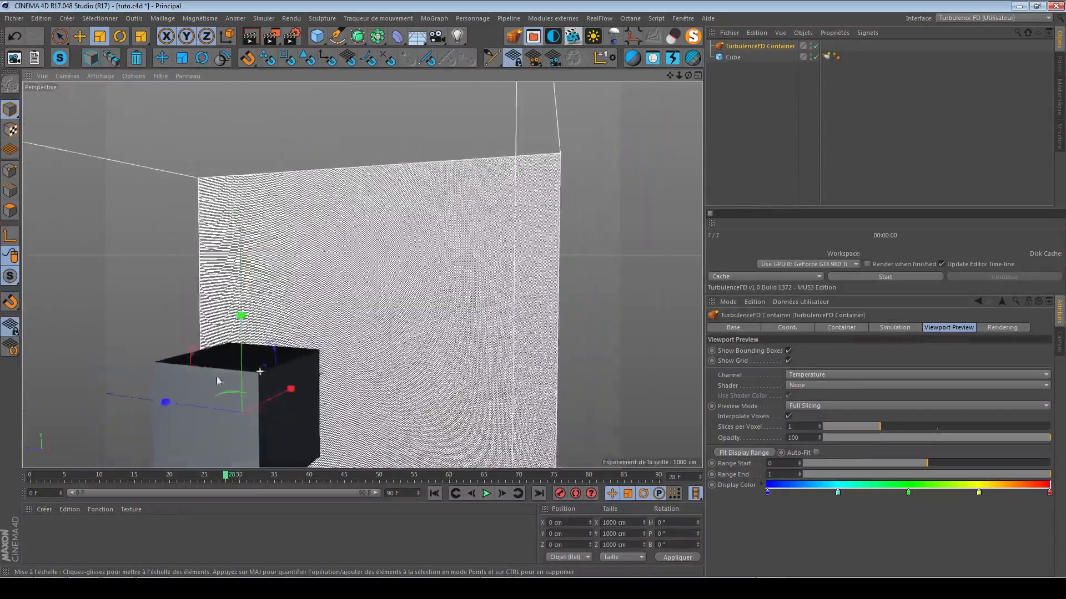
middle_click_drag(259, 375, 343, 287, "alt")
left_click_drag(333, 298, 342, 346, "alt")
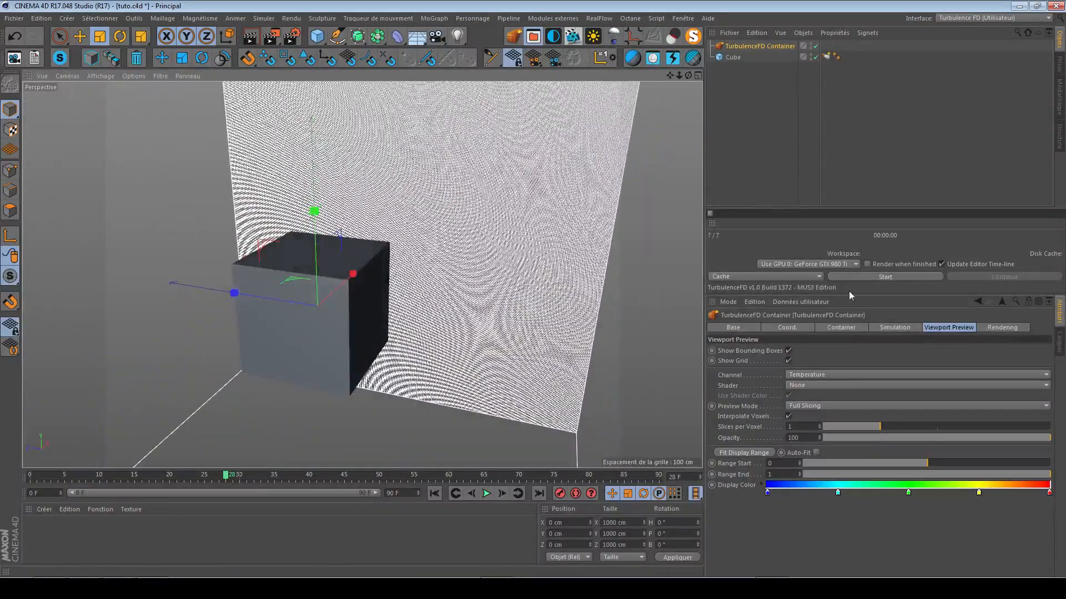
Set the container's voxel size to 100 cm
left_click(839, 327)
left_click_drag(365, 295, 369, 350, "alt")
left_click(780, 361)
type("00")
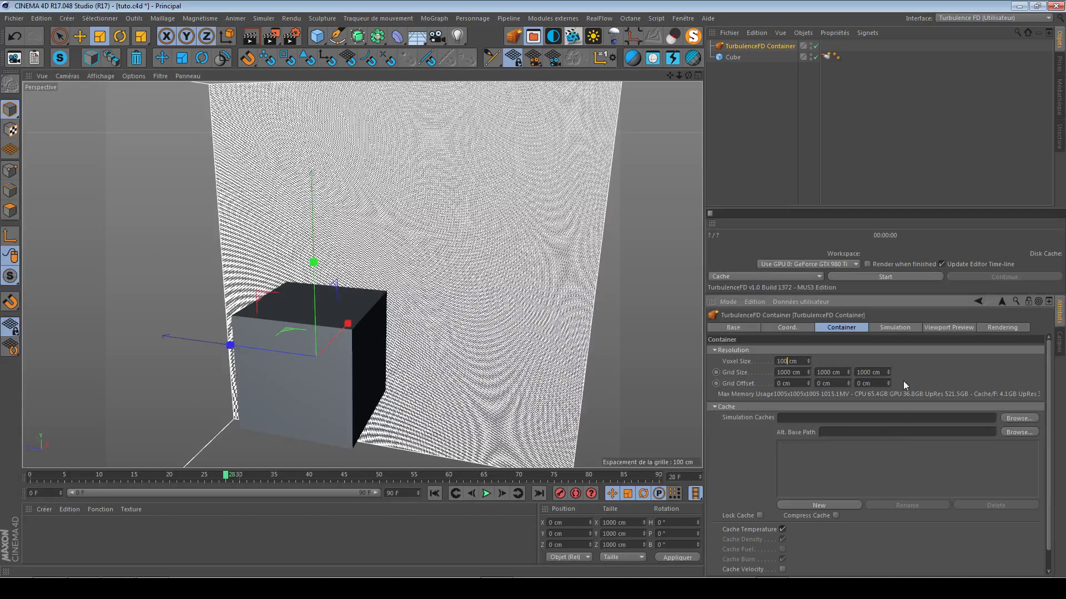
key("Return")
left_click_drag(428, 209, 360, 332, "alt")
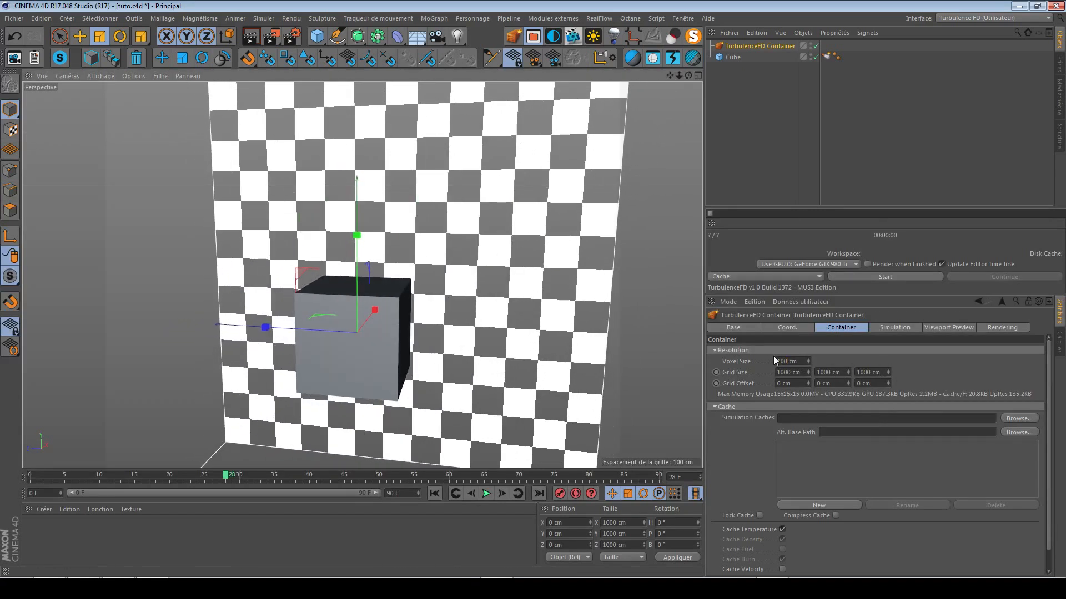
Set the container's voxel size to 10 cm
left_click(796, 364)
key("BackSpace")
key("Return")
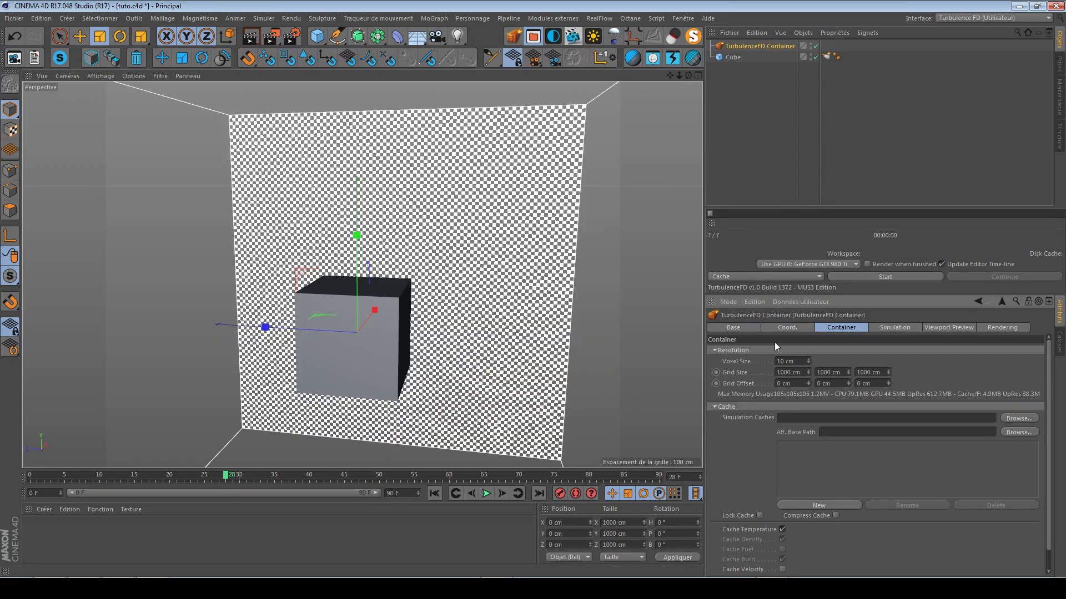
scroll(380, 315, "down", 5)
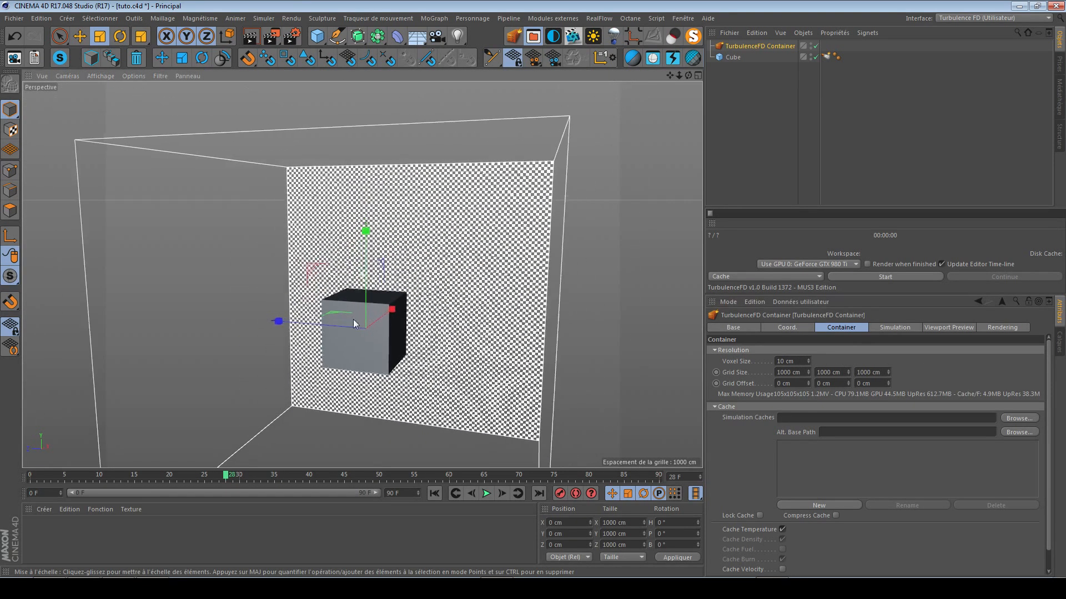
middle_click_drag(354, 319, 368, 280, "alt")
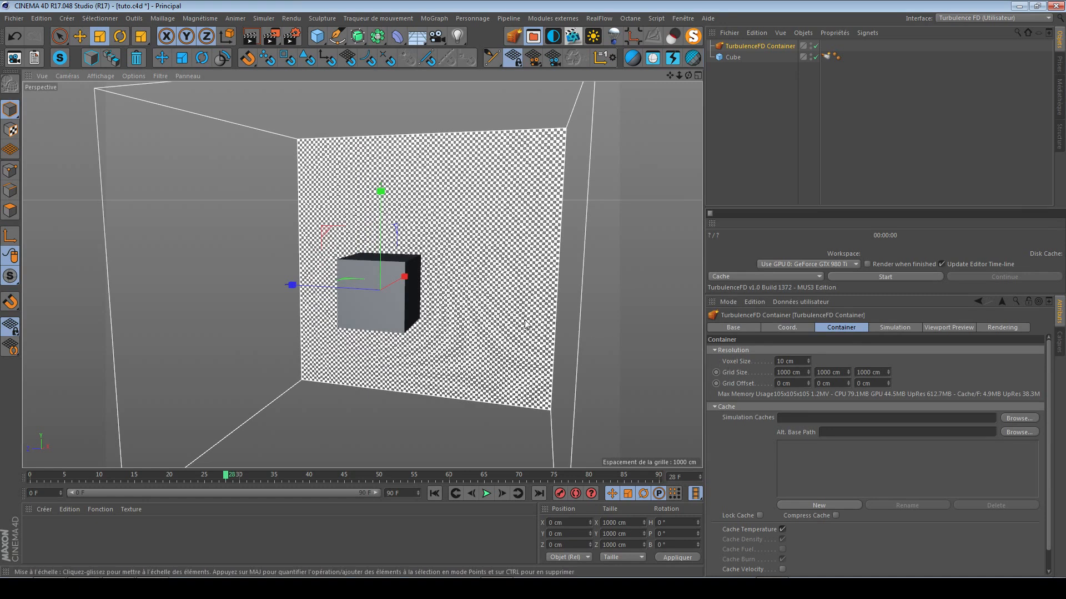
Scale the TurbulenceFD Container uniformly to 1151 cm per side and show its resolution settings
left_click(141, 35)
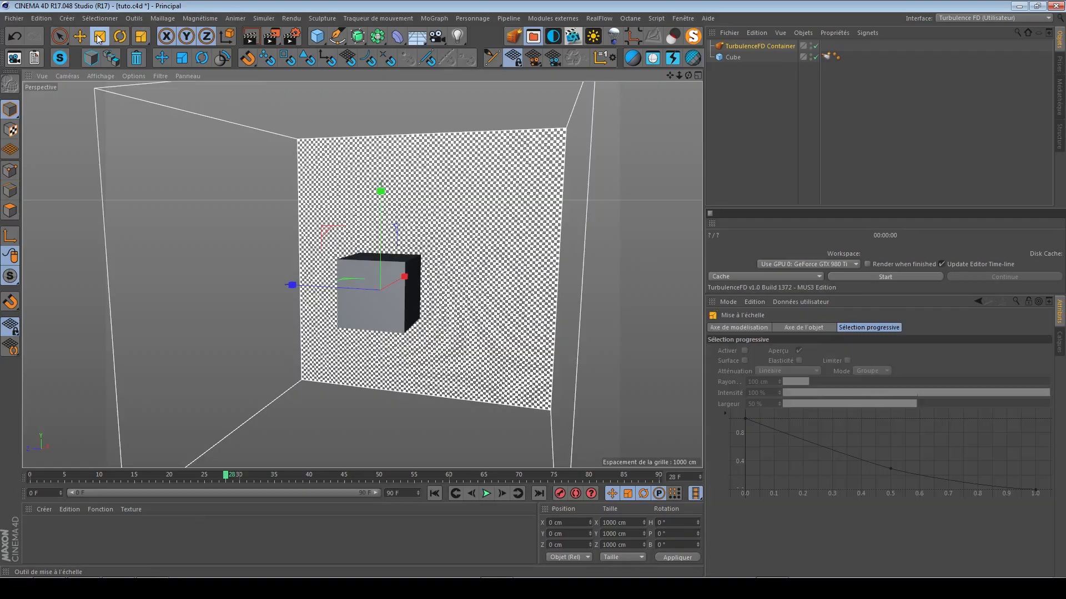
left_click_drag(599, 163, 593, 382)
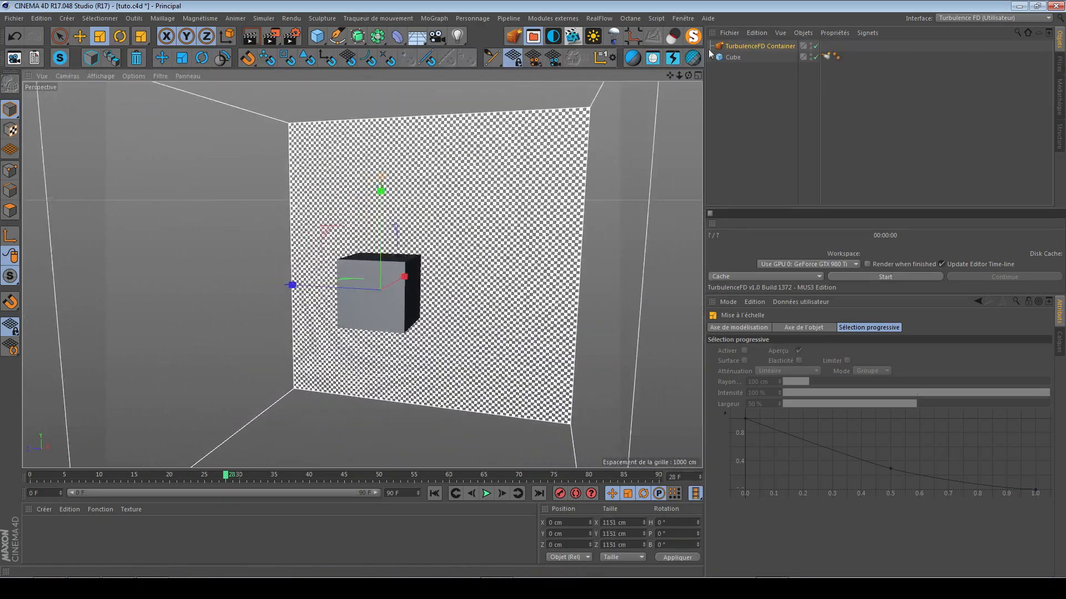
left_click(768, 45)
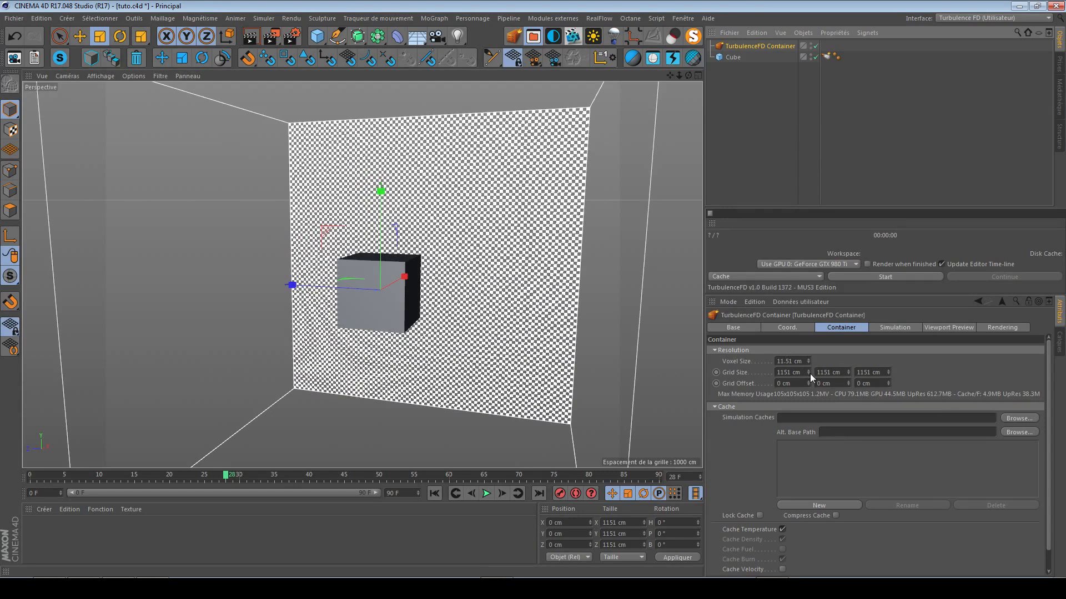
Rescale the container uniformly to about 1180 cm per side and return to its resolution settings
left_click_drag(455, 269, 409, 272)
left_click_drag(532, 267, 377, 271)
left_click_drag(472, 325, 309, 326)
left_click_drag(421, 376, 500, 356)
left_click_drag(342, 347, 821, 363)
left_click_drag(372, 357, 392, 302)
right_click_drag(392, 302, 350, 311, "alt")
left_click_drag(350, 311, 370, 305, "alt")
left_click_drag(351, 366, 322, 317)
right_click_drag(322, 317, 428, 300, "alt")
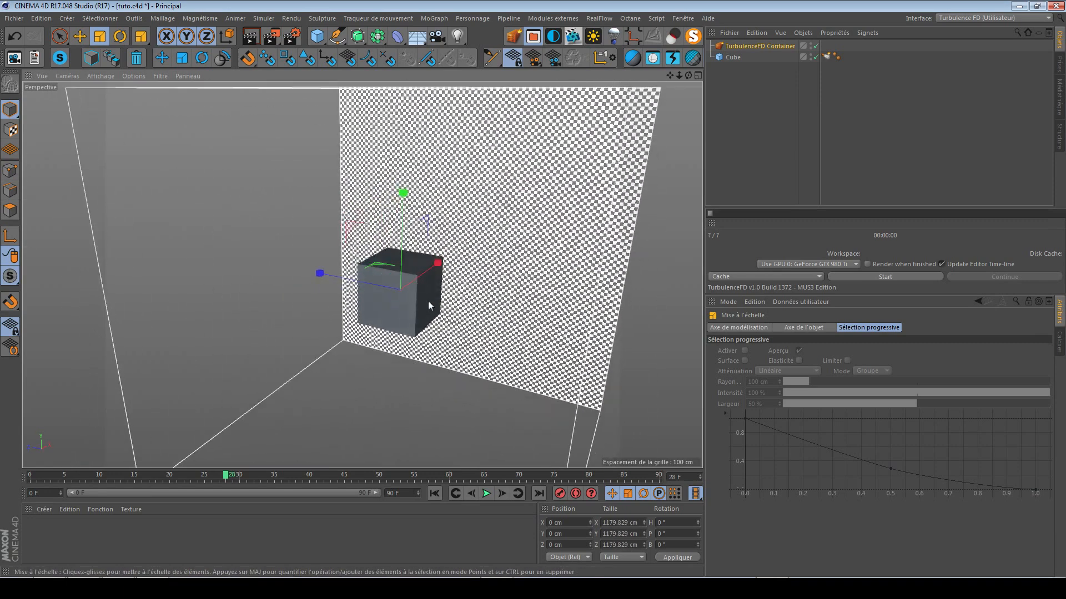
left_click(758, 46)
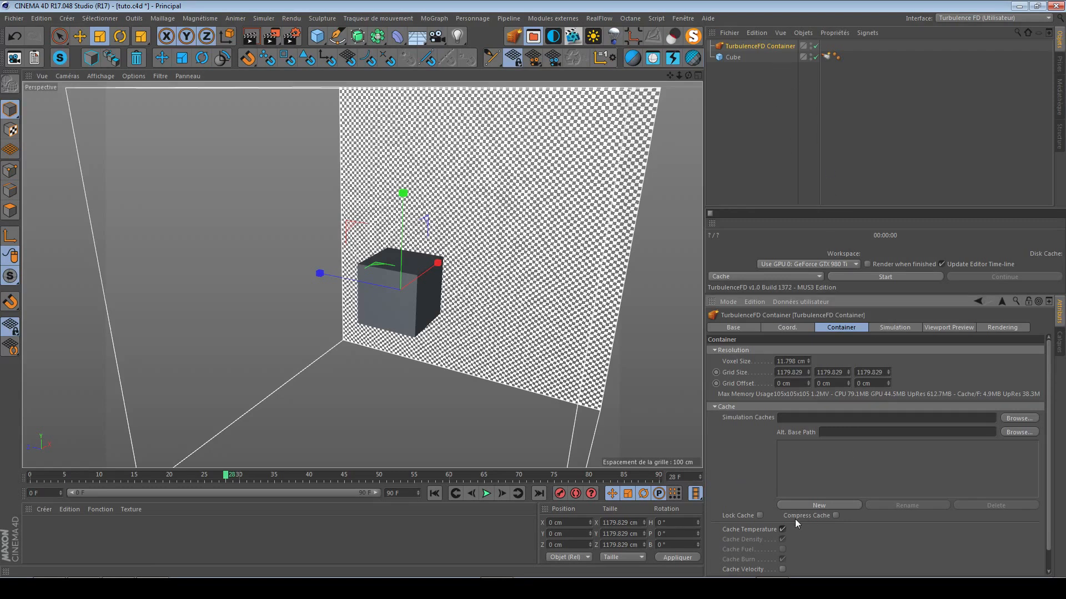
Switch the simulation mode from Cache to Interactive, start simulating the container and watch the fluid rise from the cube
left_click(779, 277)
left_click(752, 301)
scroll(479, 312, "down", 8)
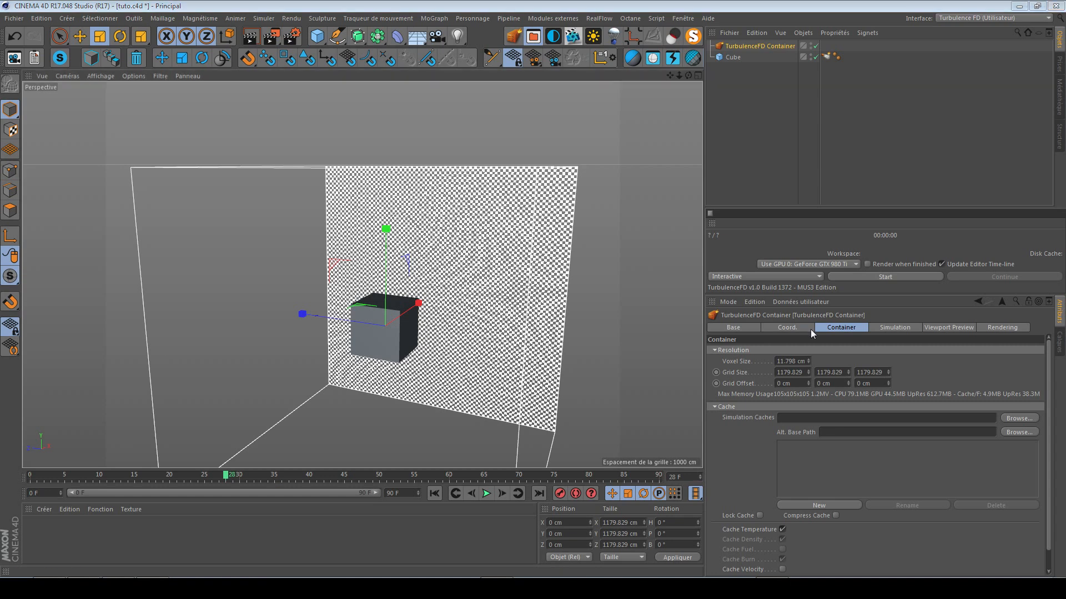
left_click(877, 278)
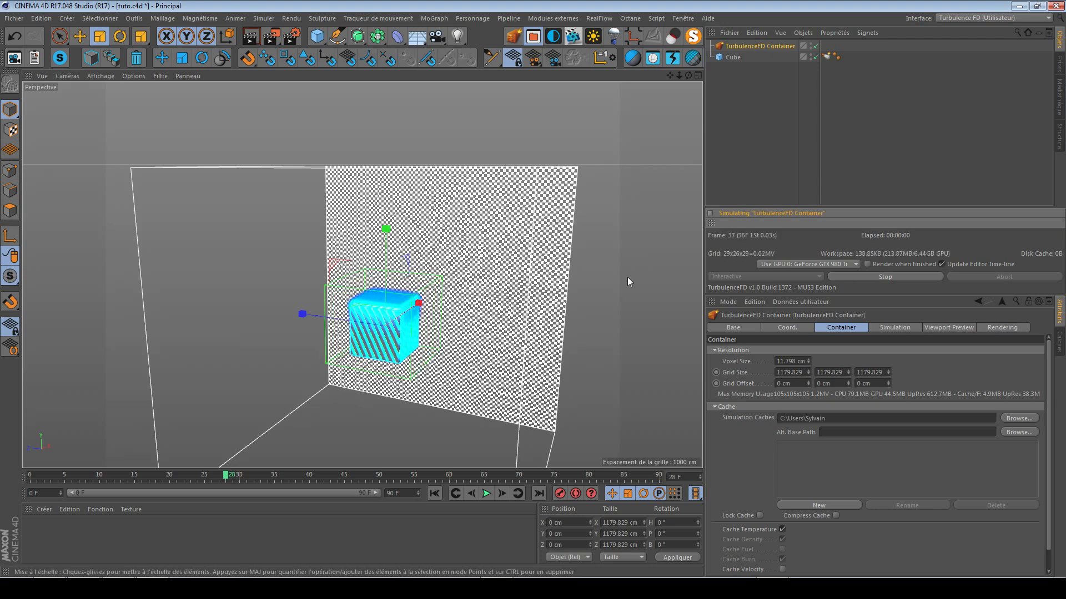
left_click_drag(382, 321, 369, 346, "alt")
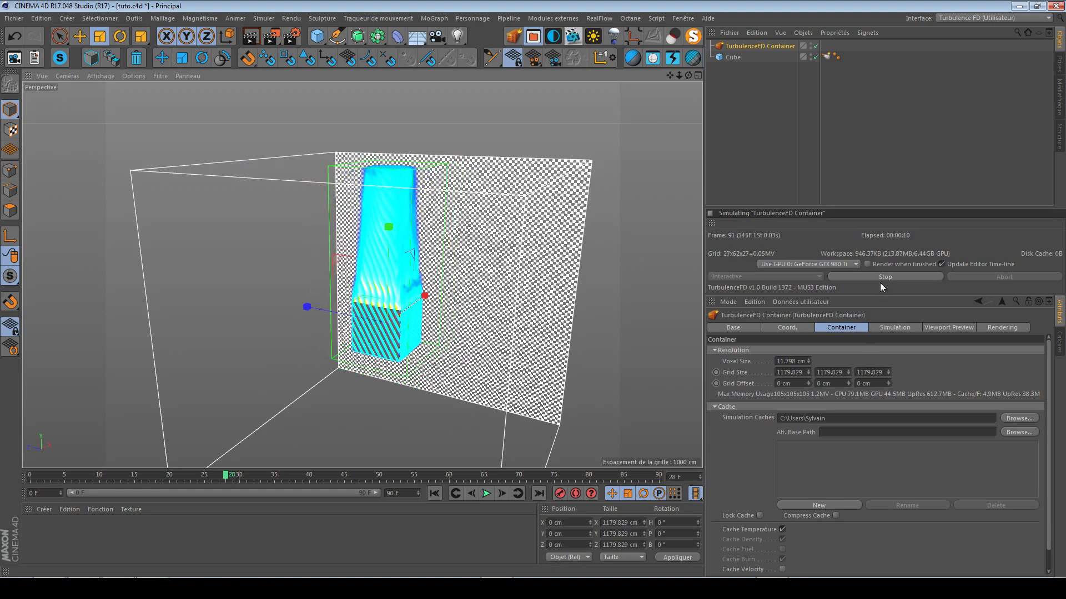
left_click_drag(362, 337, 380, 315, "alt")
scroll(379, 314, "down", 2)
middle_click_drag(380, 315, 401, 246, "alt")
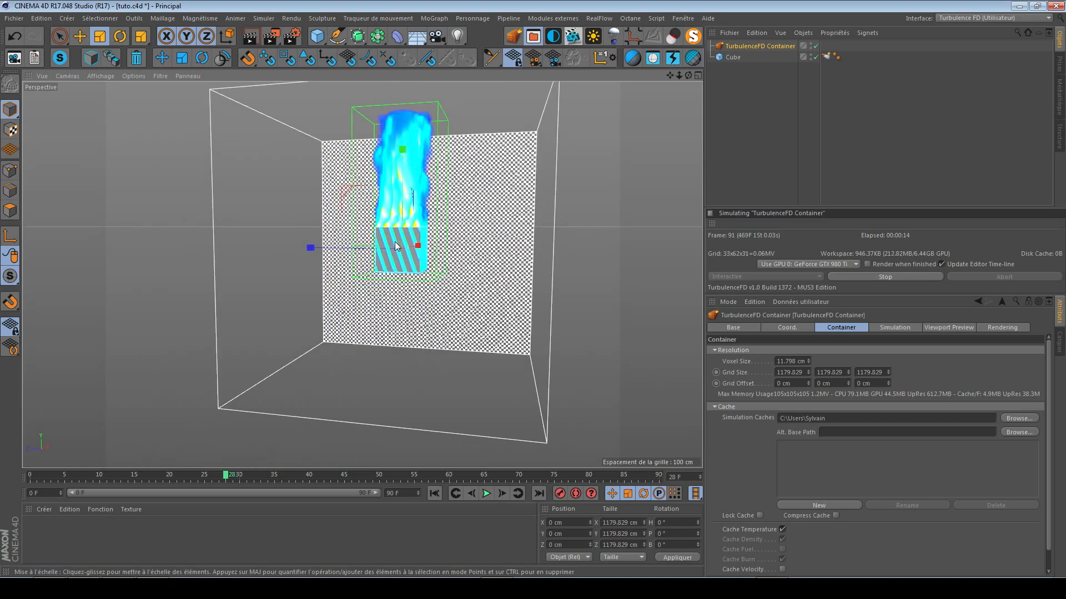
Raise the TurbulenceFD Container to a Y position of about 409 cm while the simulation runs
left_click_drag(396, 247, 439, 227, "alt")
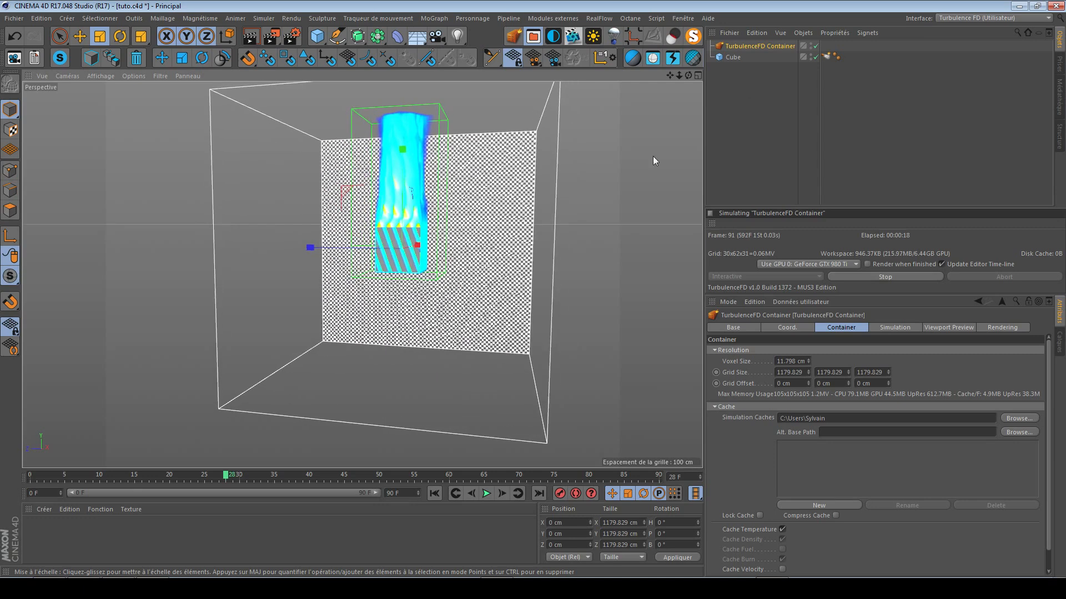
key("e")
left_click_drag(417, 350, 401, 268)
left_click_drag(403, 138, 403, 135)
left_click_drag(409, 241, 410, 247, "alt")
middle_click_drag(412, 246, 402, 356, "alt")
left_click_drag(402, 356, 409, 340, "alt")
key("ctrl+s")
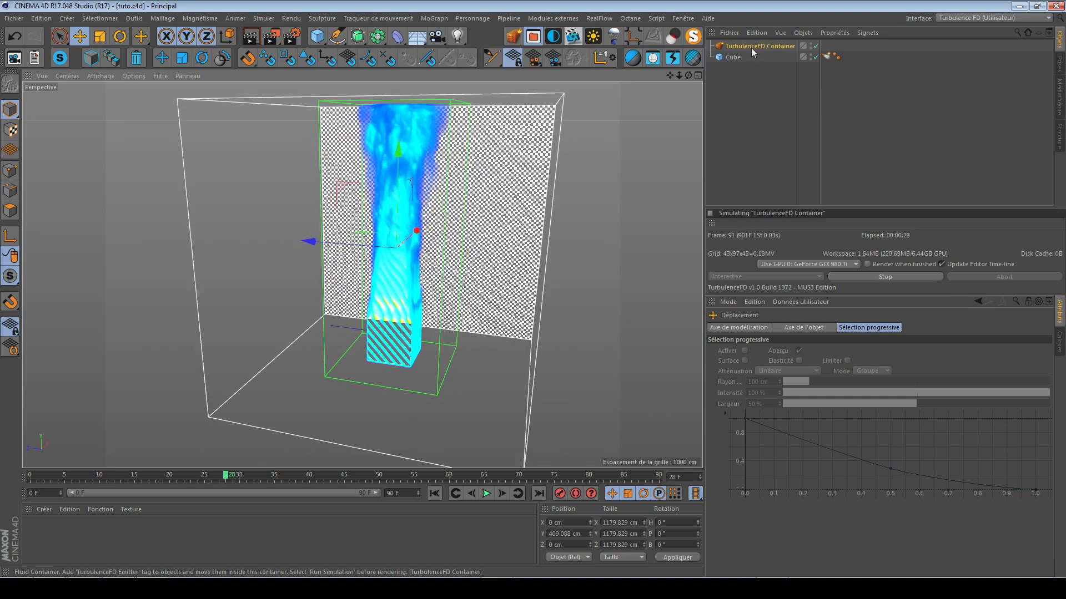
Stop the simulation, render the perspective view once, and select the TurbulenceFD Container again
left_click(852, 278)
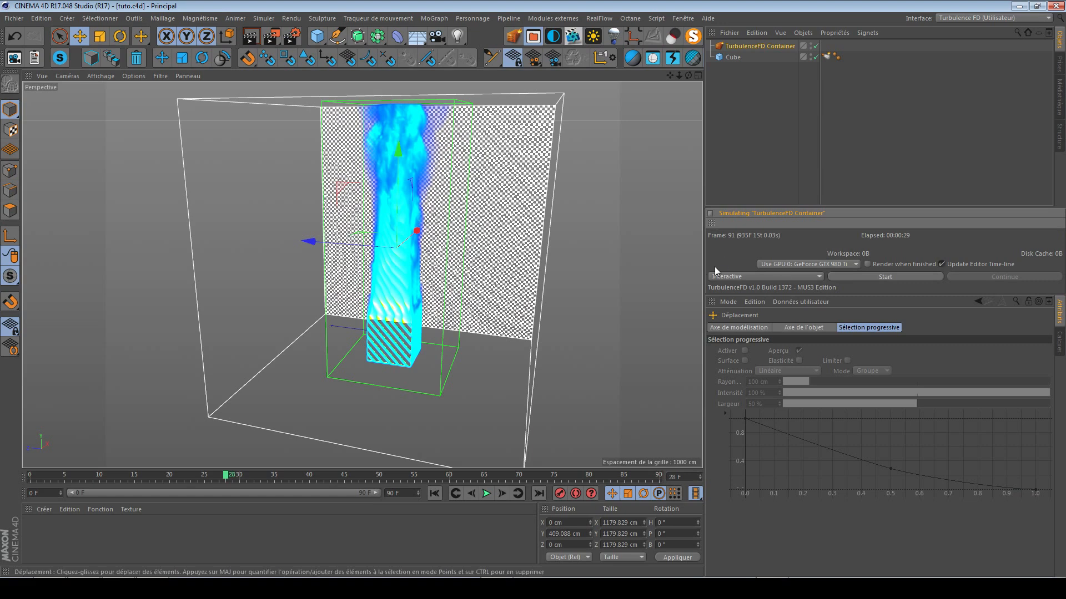
key("ctrl+r")
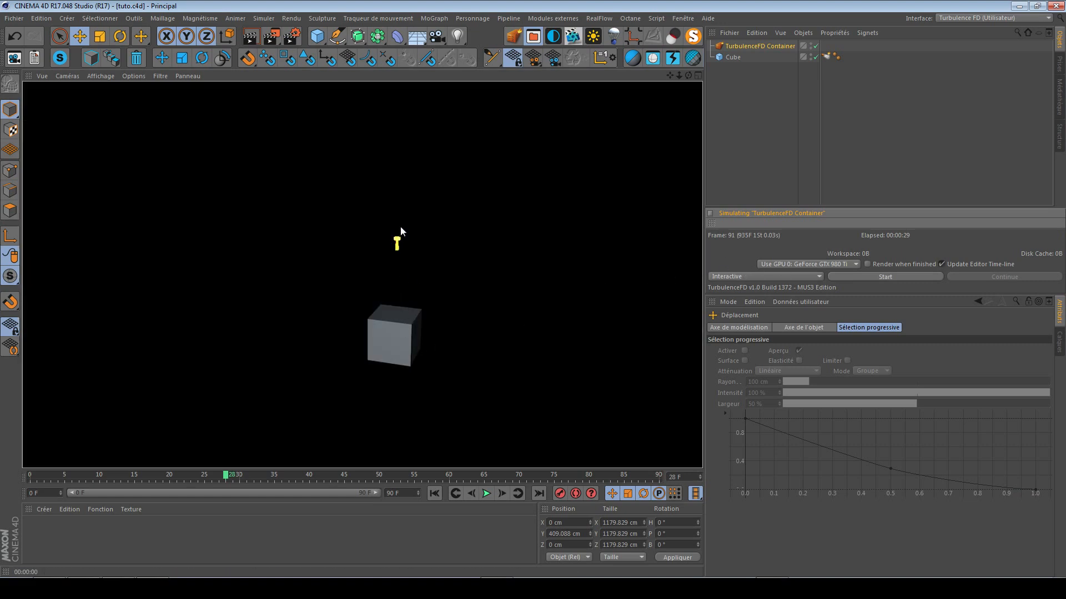
left_click(777, 46)
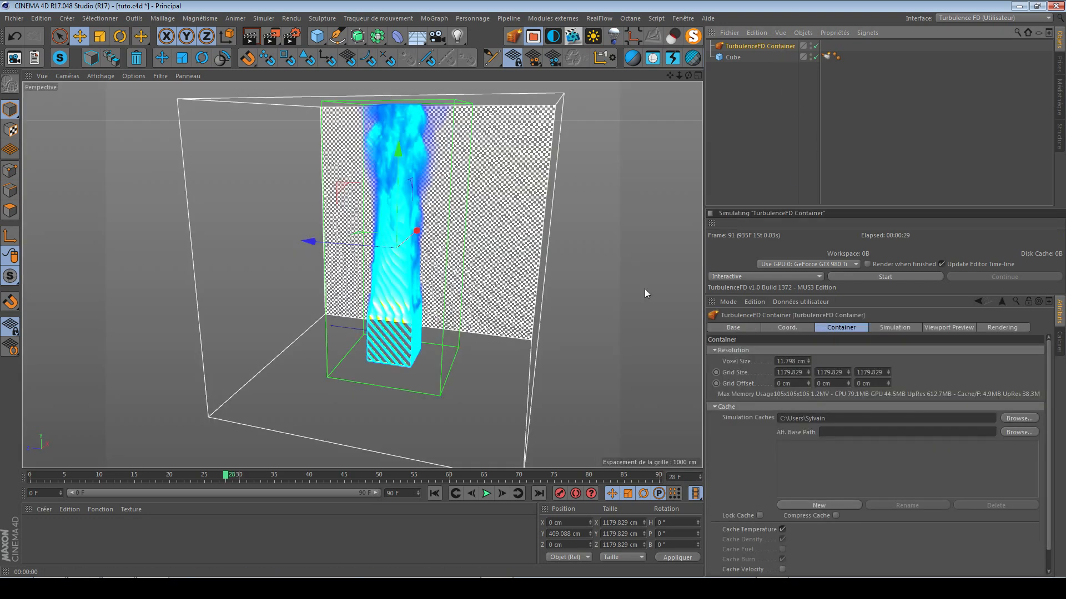
Show the container's Viewport Preview settings and examine the fluid column from different angles and distances
left_click_drag(412, 332, 408, 329, "alt")
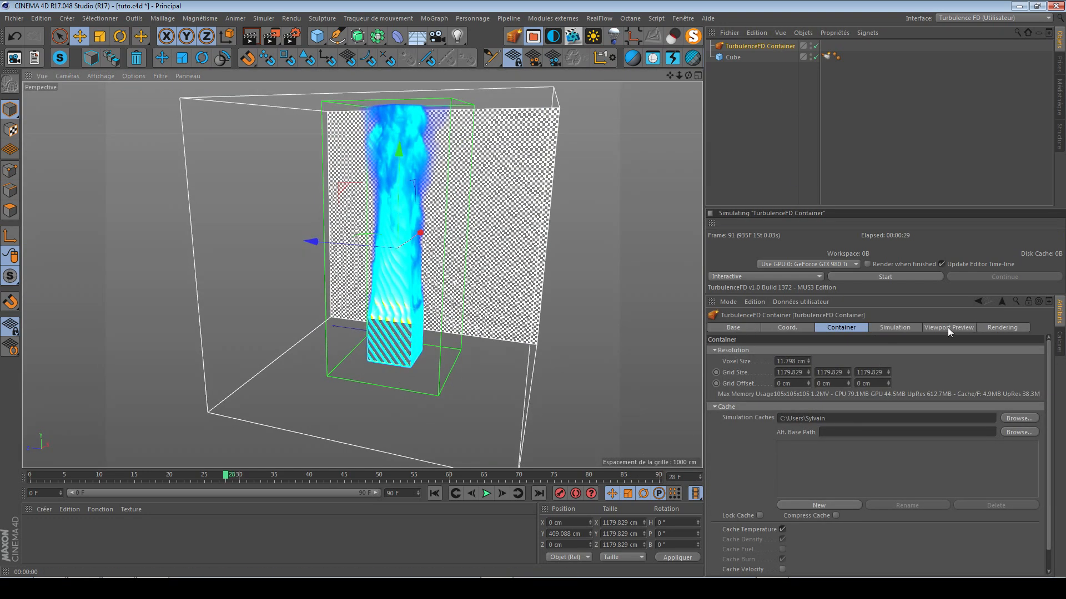
left_click(937, 328)
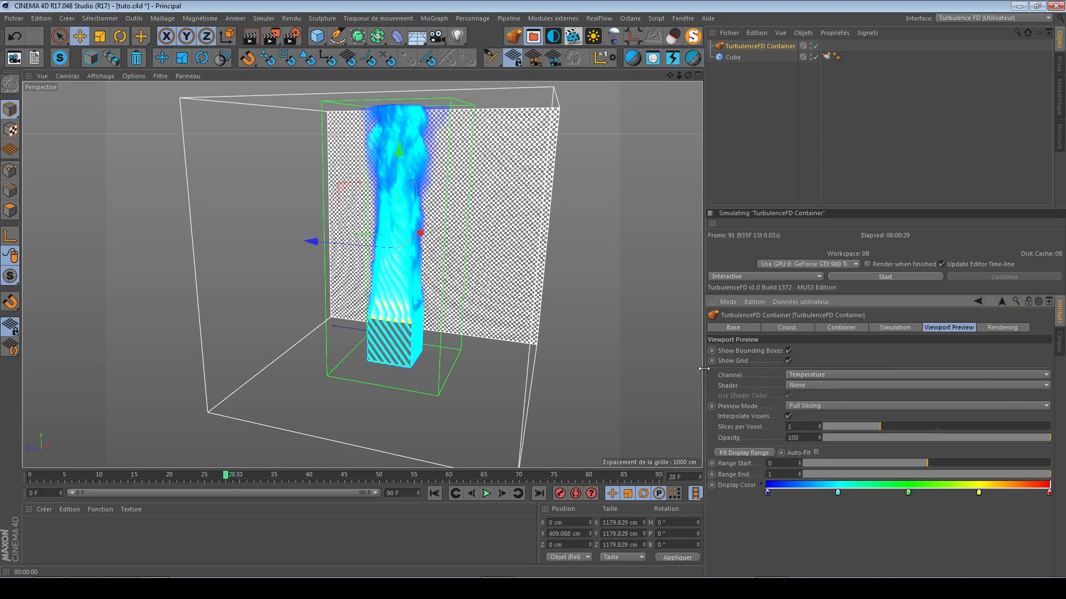
middle_click_drag(414, 342, 396, 330, "alt")
left_click_drag(378, 333, 383, 338, "alt")
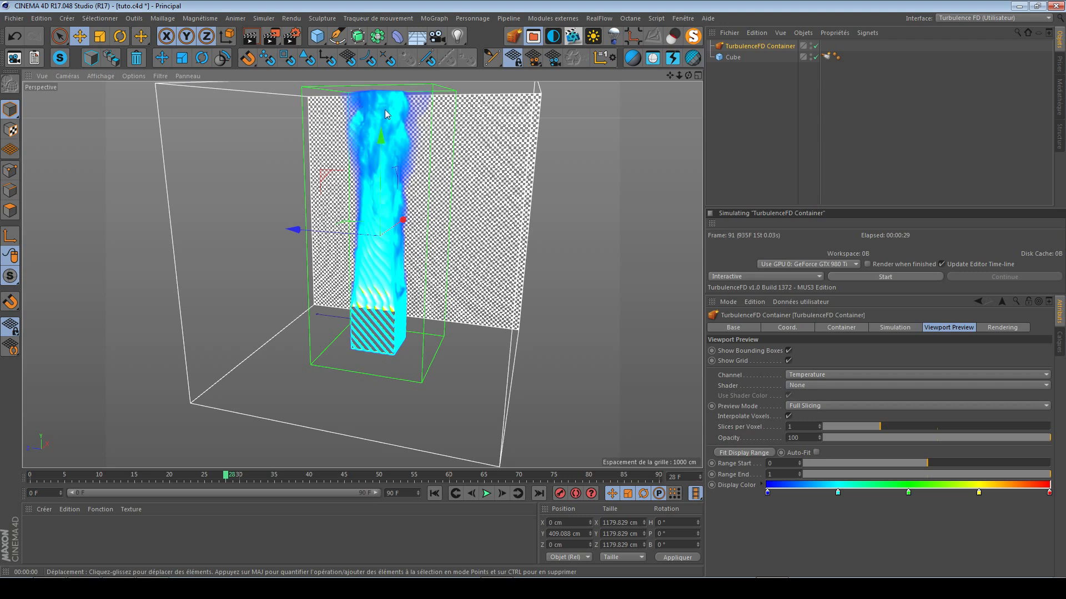
right_click_drag(360, 307, 482, 333, "alt")
left_click_drag(418, 311, 353, 283, "alt")
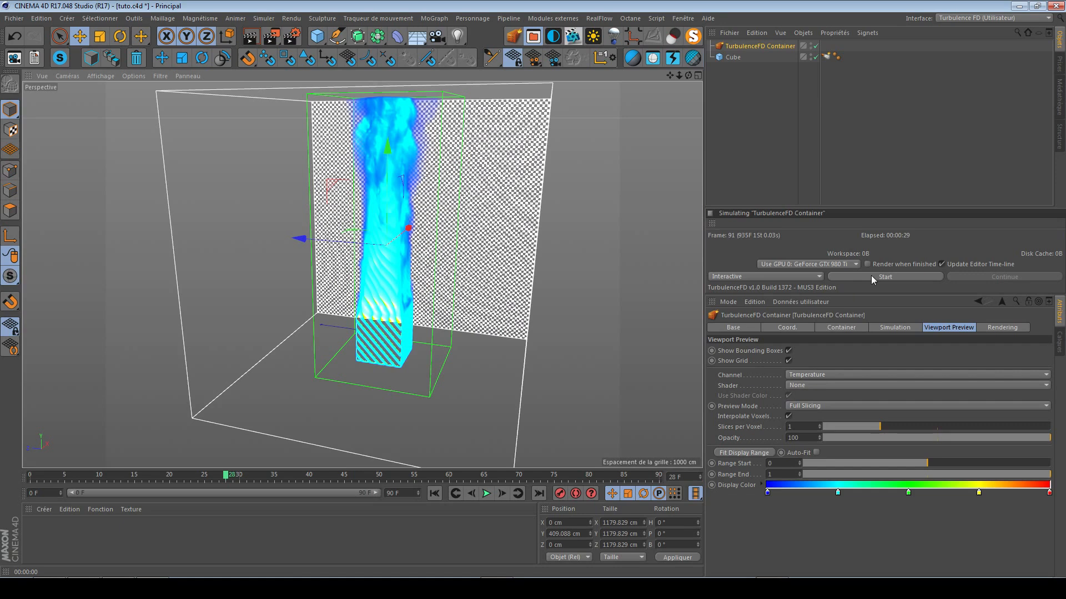
Set the cube emitter's Temperature Value to 5 and start the simulation
left_click(825, 56)
left_click(826, 486)
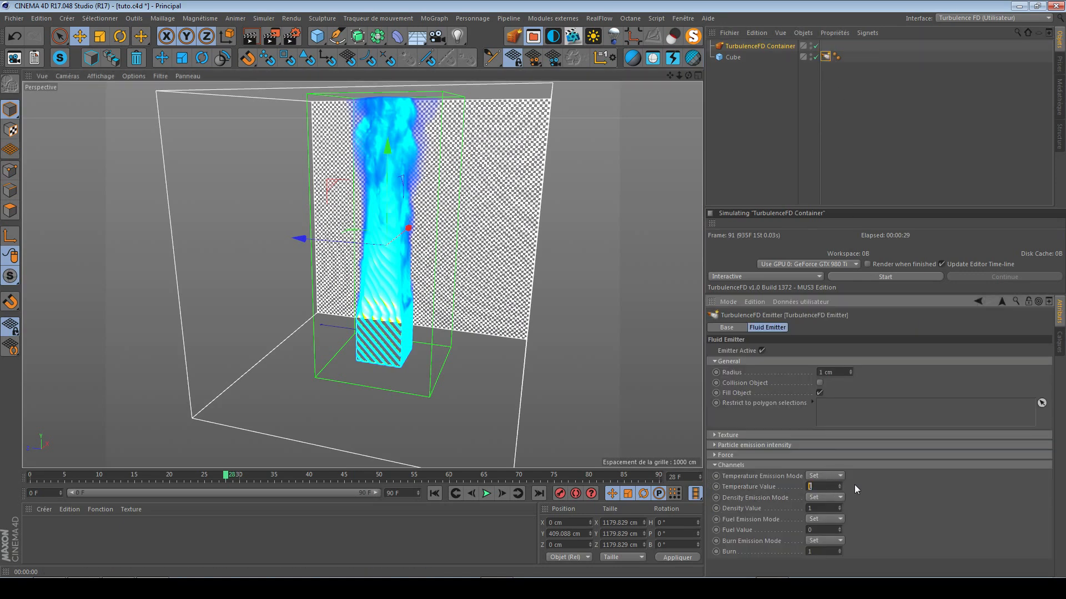
left_click(884, 276)
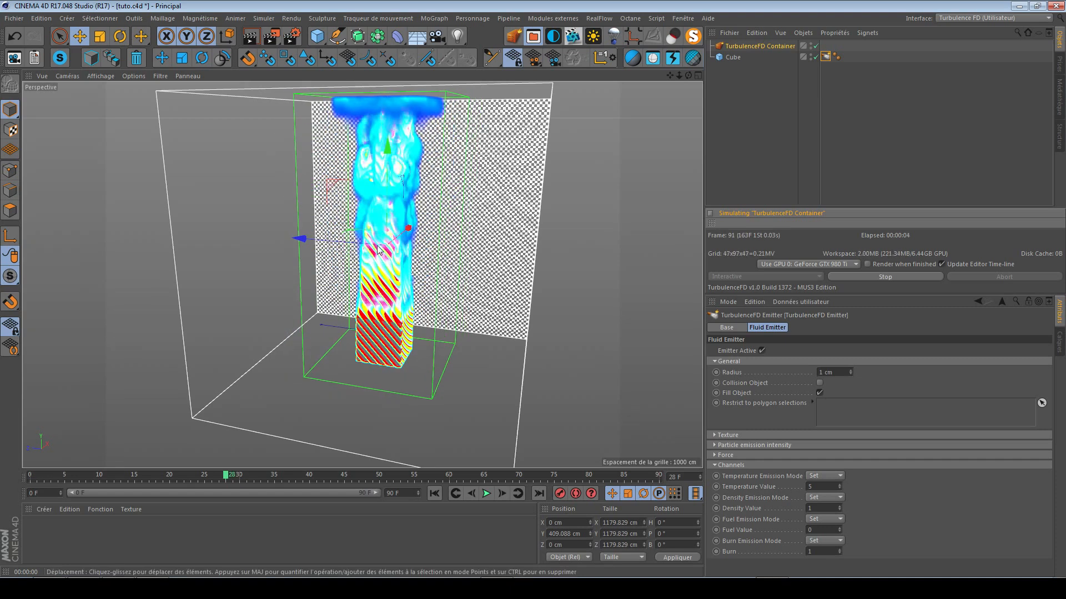
Set the cube emitter's Temperature Value to 1 during the simulation, and stop it after a short run
double_click(816, 487)
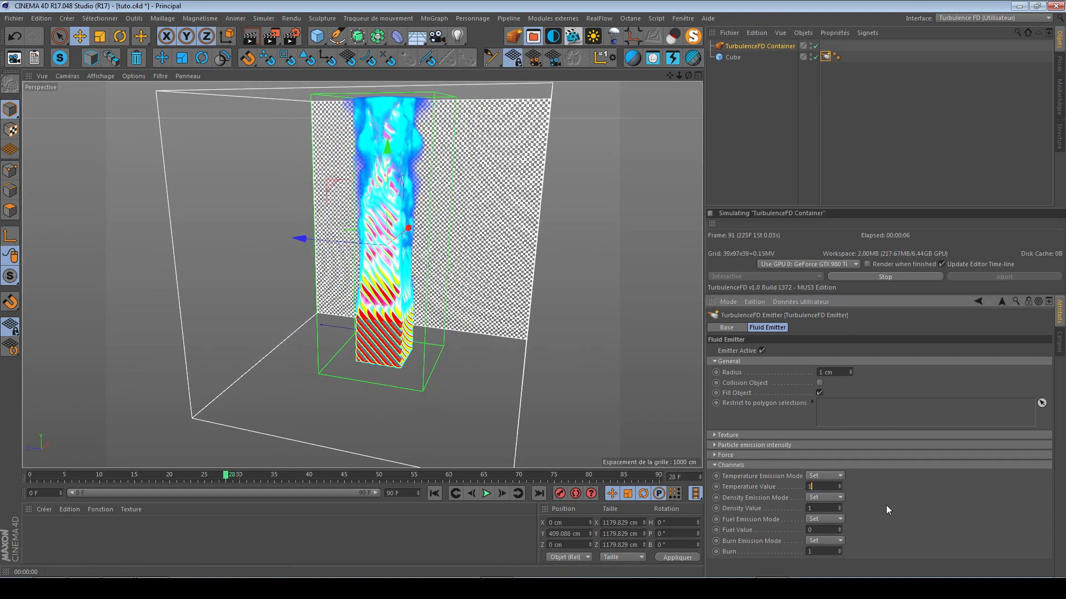
type("1")
key("Return")
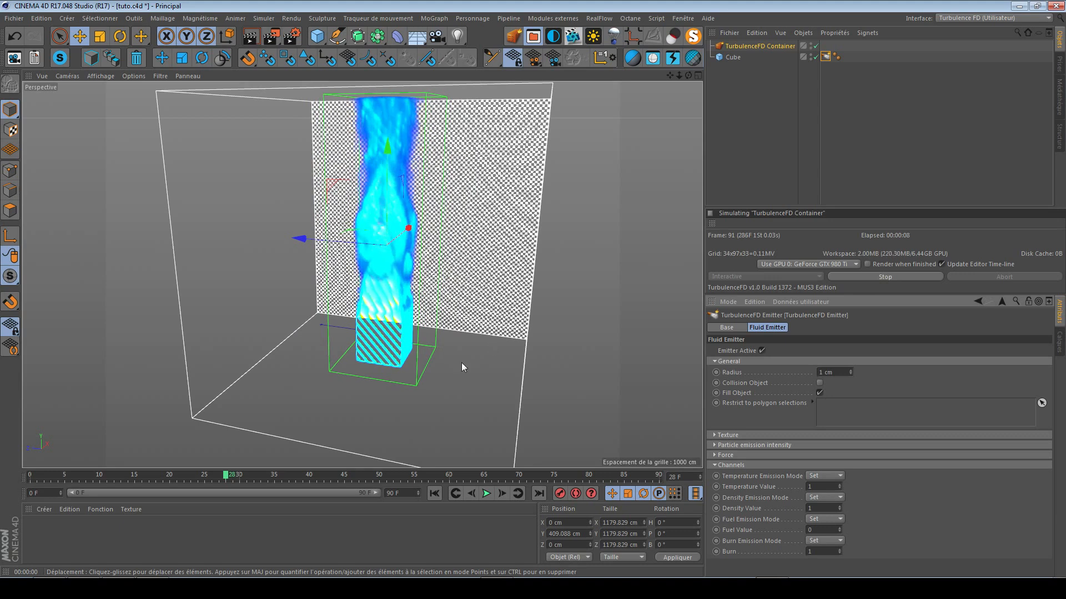
left_click(875, 275)
Set the container's viewport preview channel to Density and turn off the grid display
left_click(756, 48)
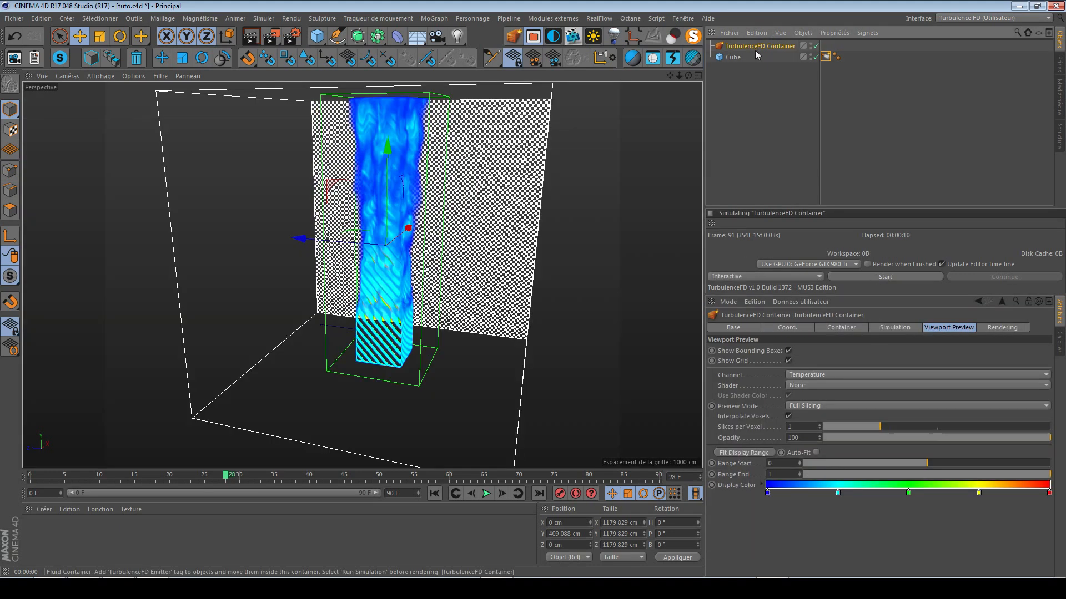
left_click(809, 376)
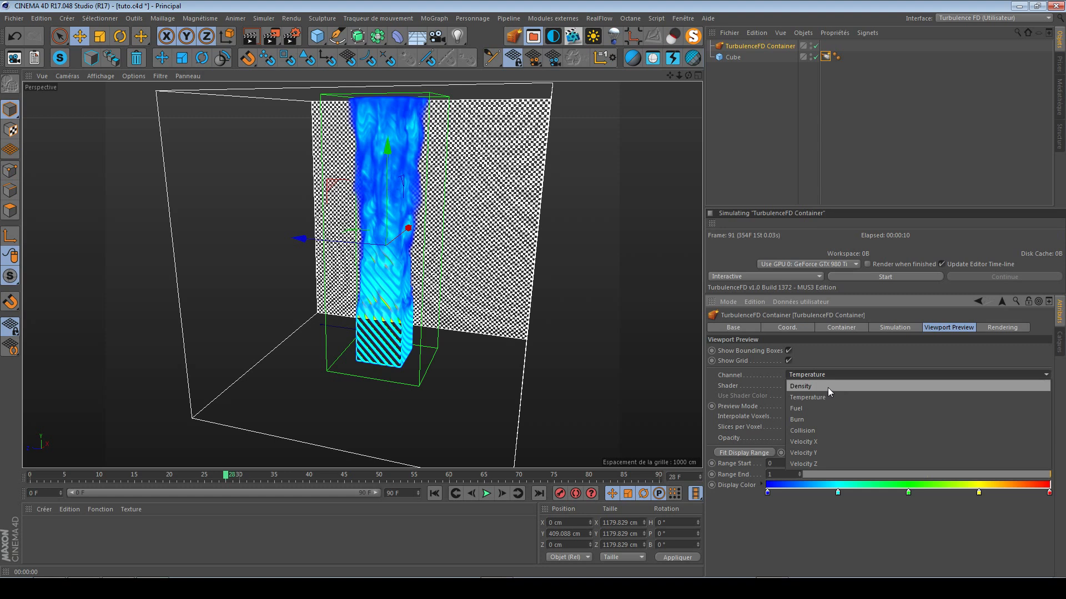
left_click(828, 387)
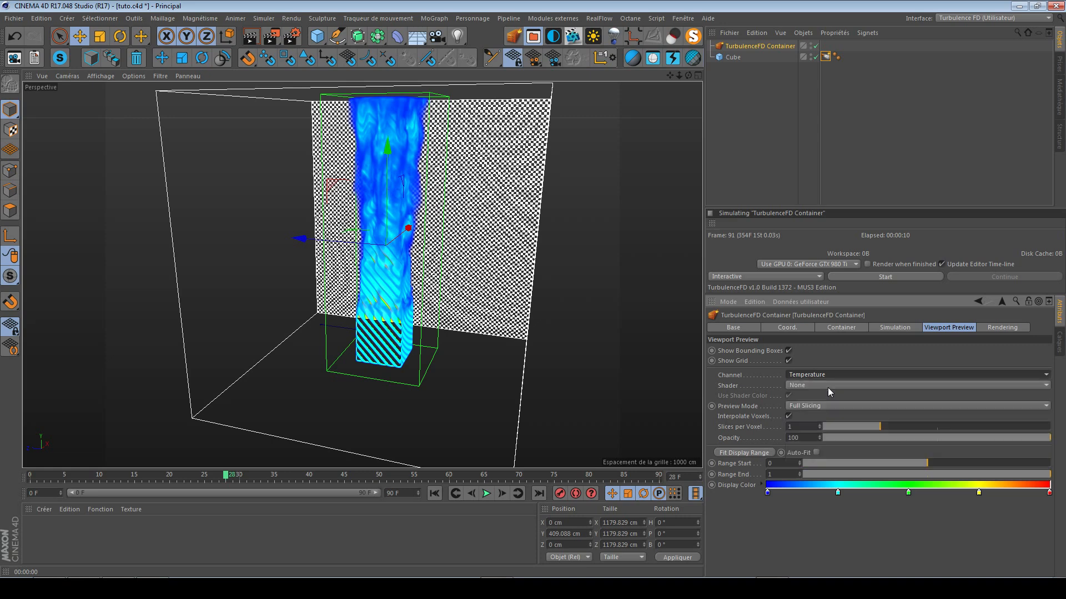
mouse_move(396, 322)
left_mouse_down("alt")
mouse_move(326, 299)
mouse_move(328, 329)
mouse_move(397, 329)
left_mouse_up("alt")
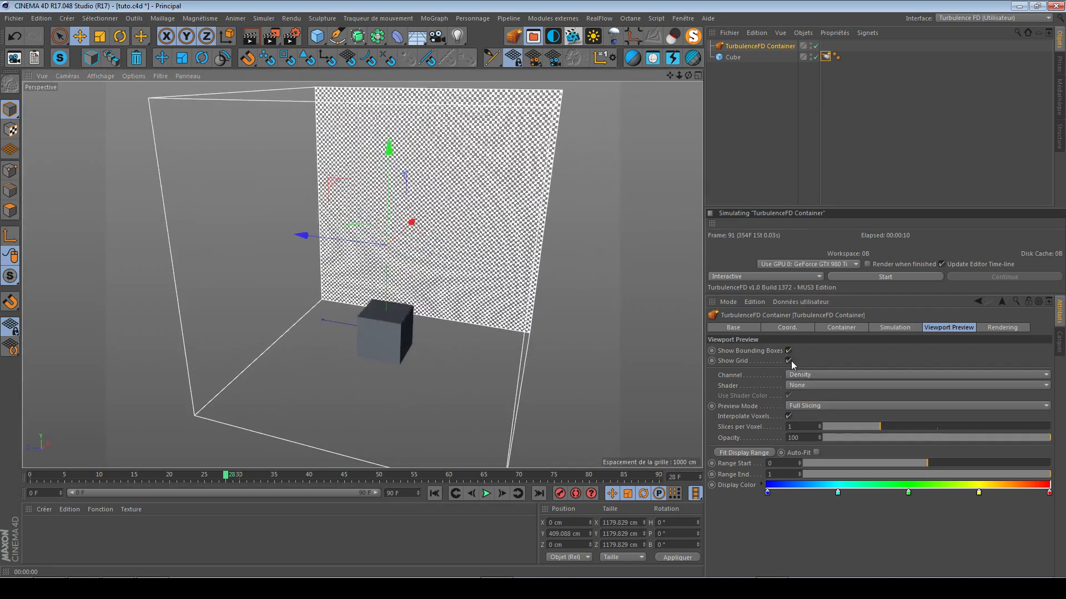
left_click(788, 361)
Activate Density in the container's simulation settings and run the simulation briefly to preview it
left_click(890, 329)
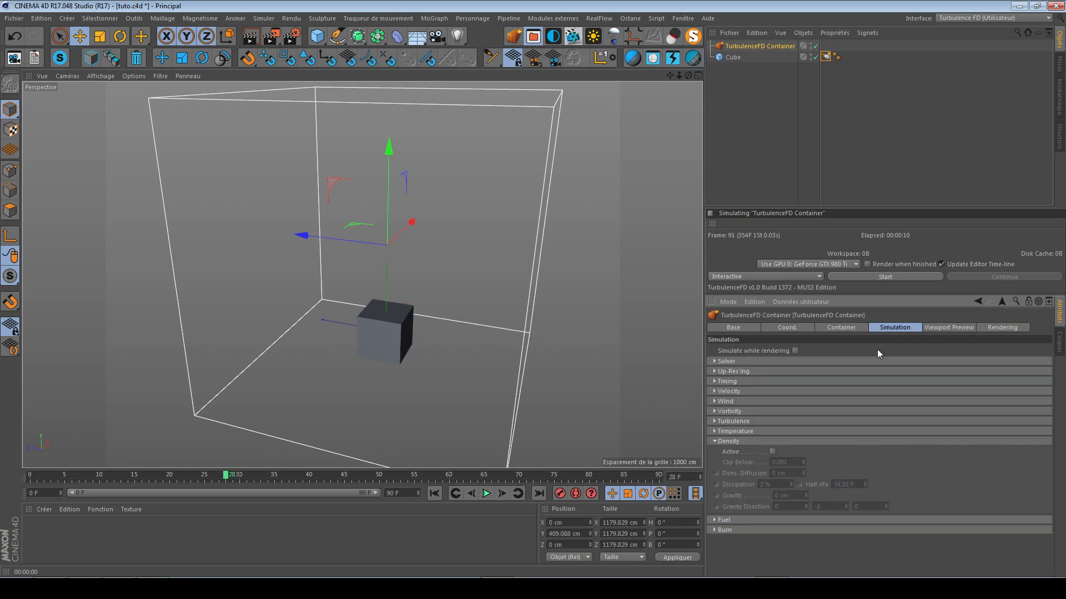
left_click(772, 452)
left_click(876, 277)
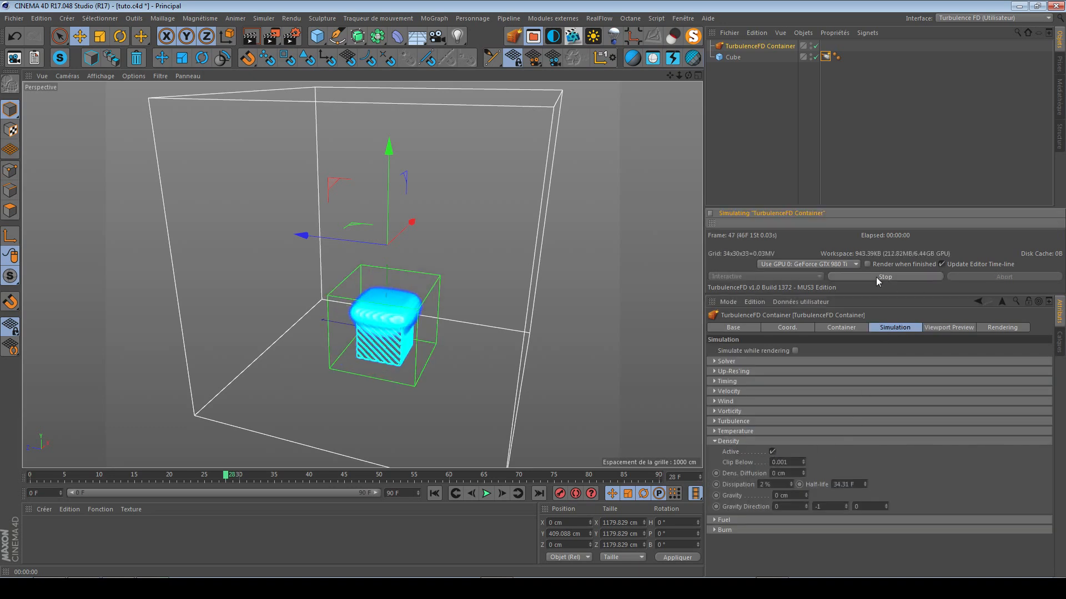
left_click(948, 327)
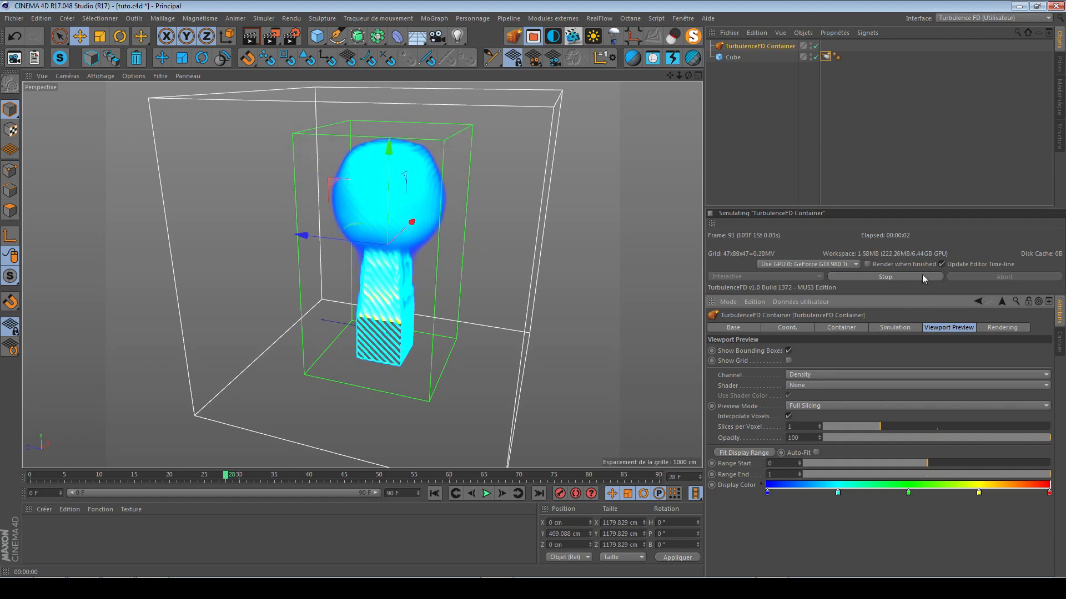
left_click(893, 277)
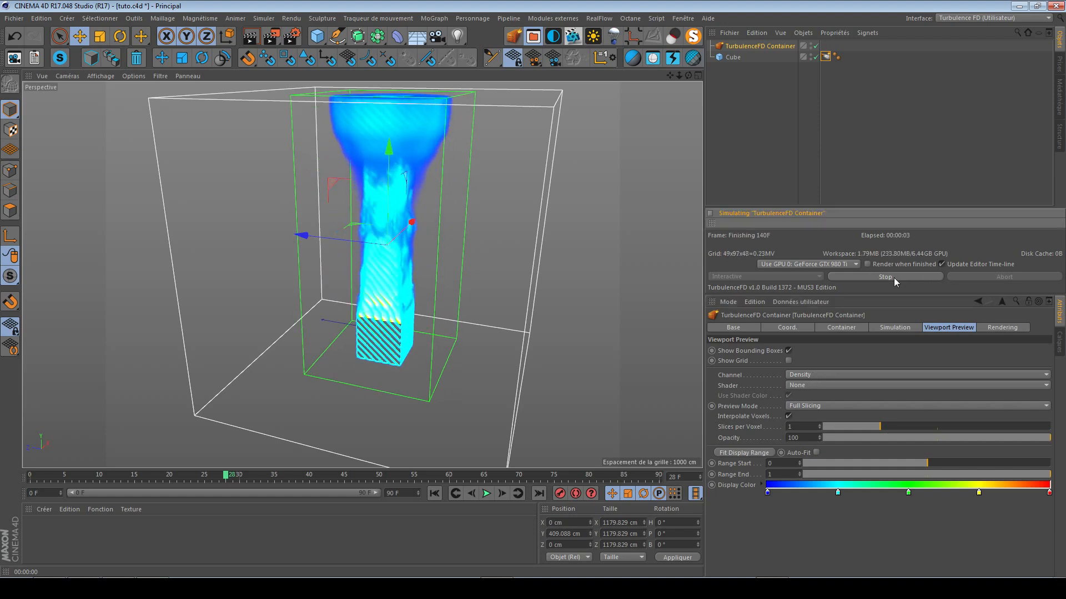
Set the viewport preview channel to Temperature and restart the simulation
left_click(814, 376)
left_click(821, 392)
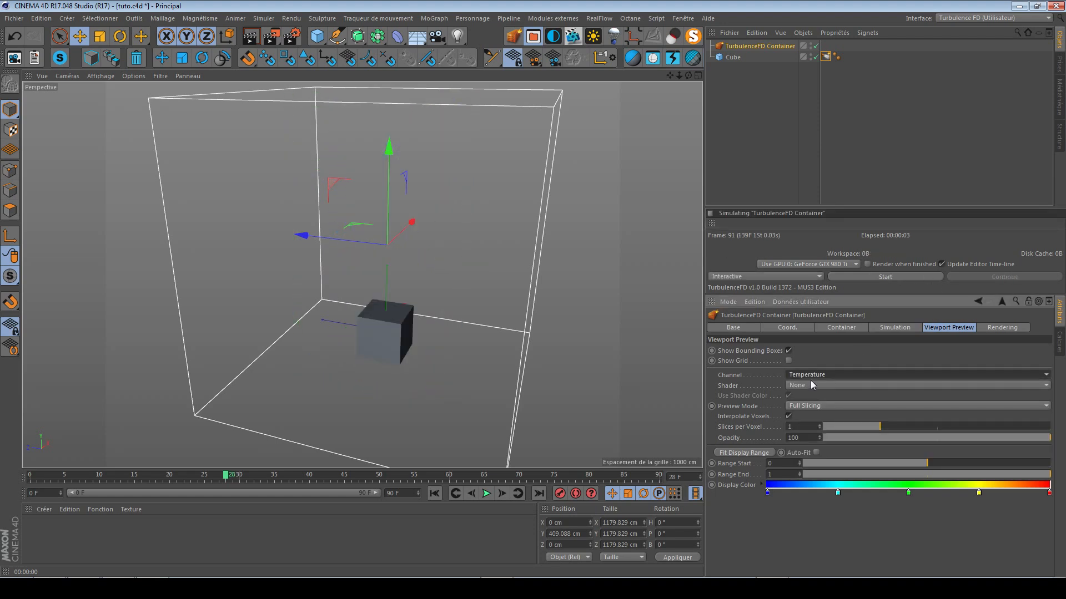
left_click(898, 276)
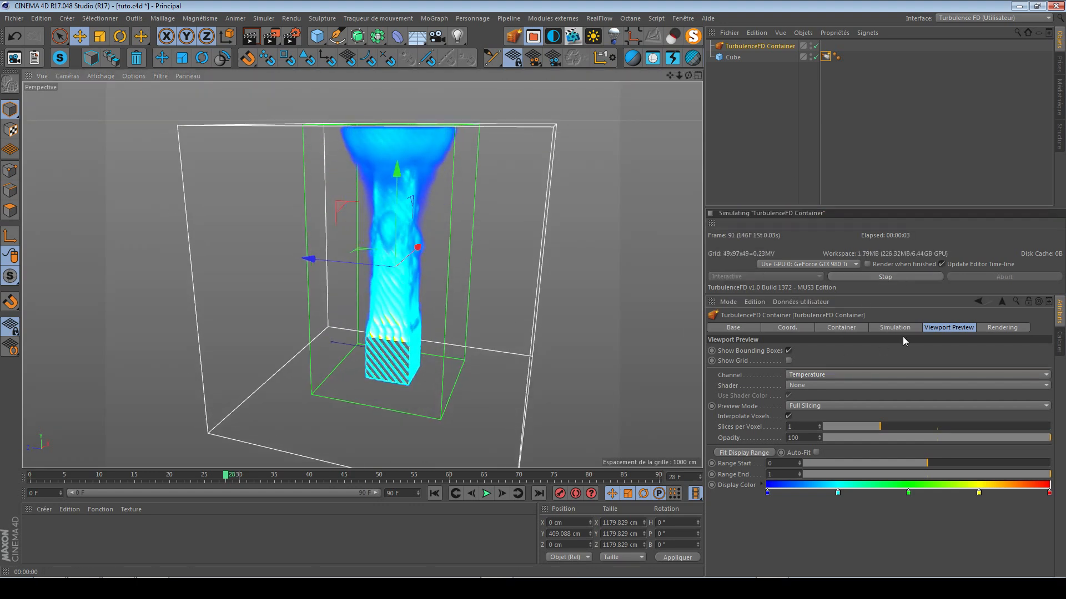
Compare the channels during the simulation by previewing Density and returning to Temperature
left_click(841, 375)
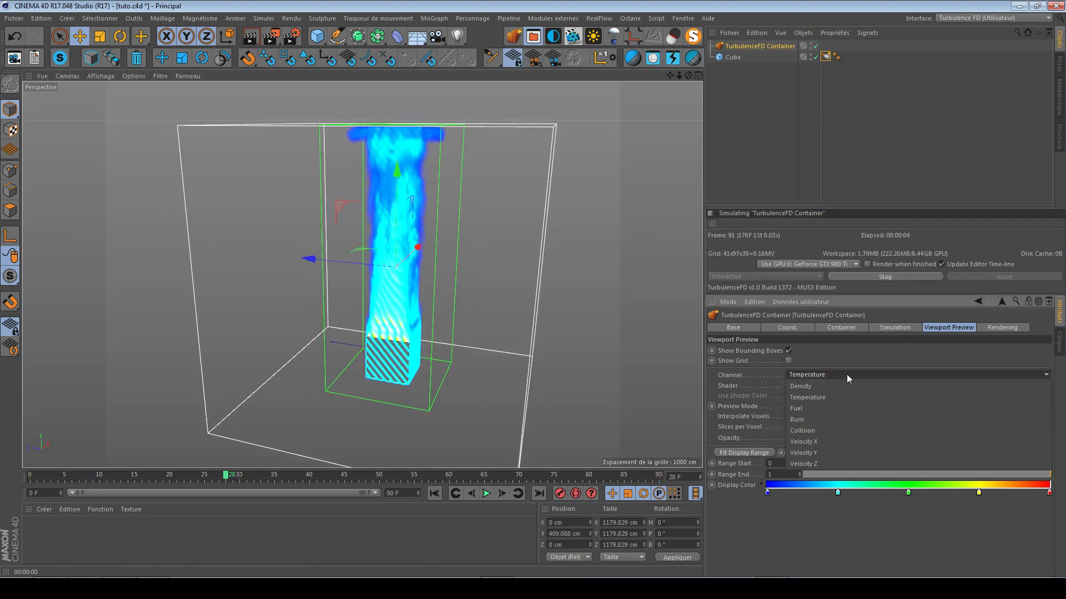
left_click(805, 385)
left_click(813, 373)
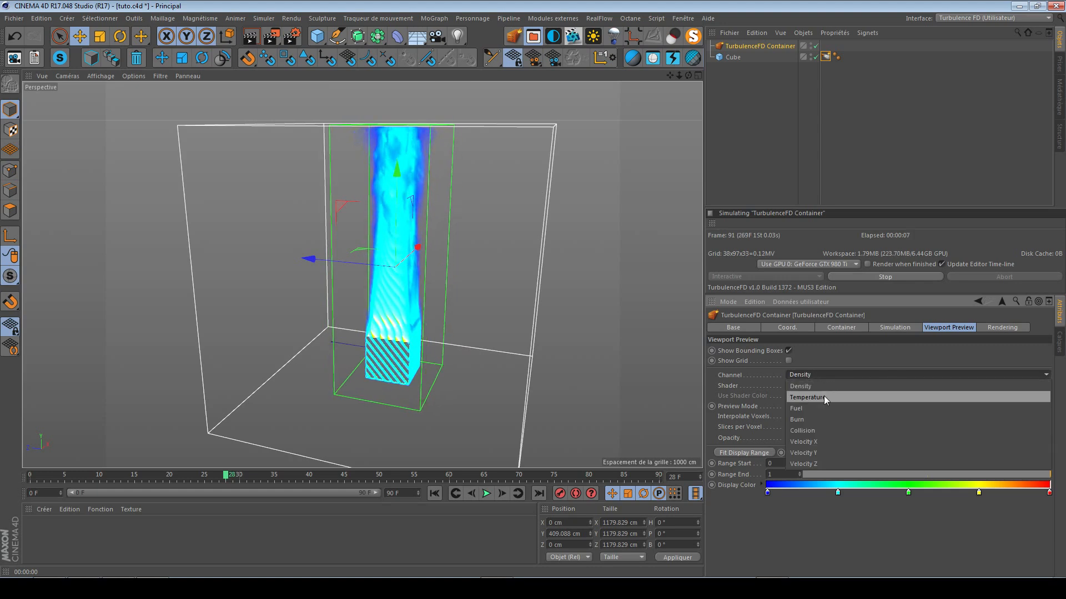
left_click(821, 399)
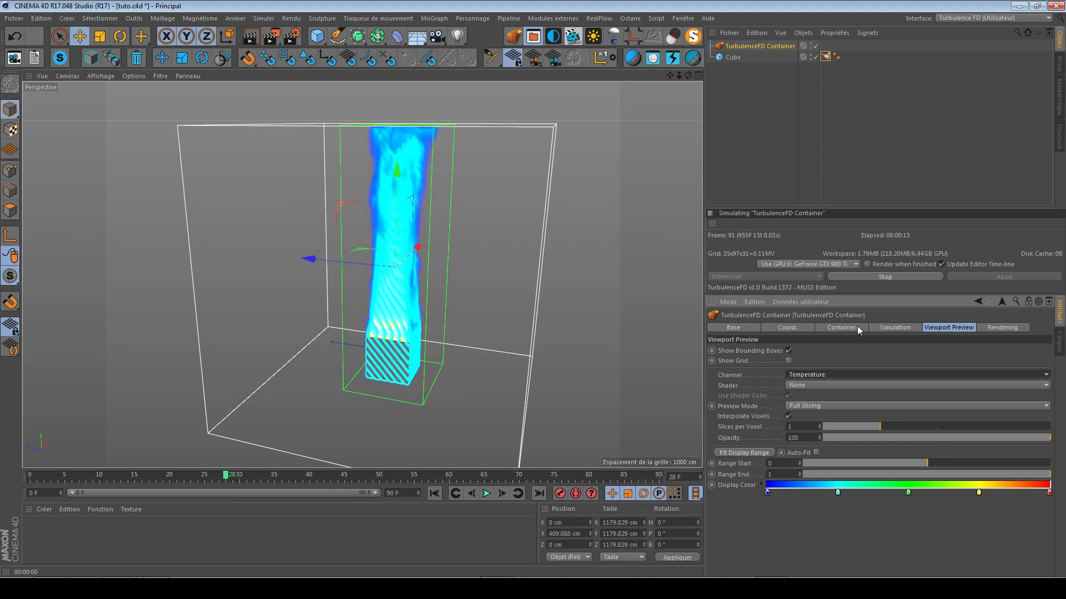
Activate Burn in the container's simulation settings
left_click(887, 328)
left_click(727, 441)
left_click(730, 462)
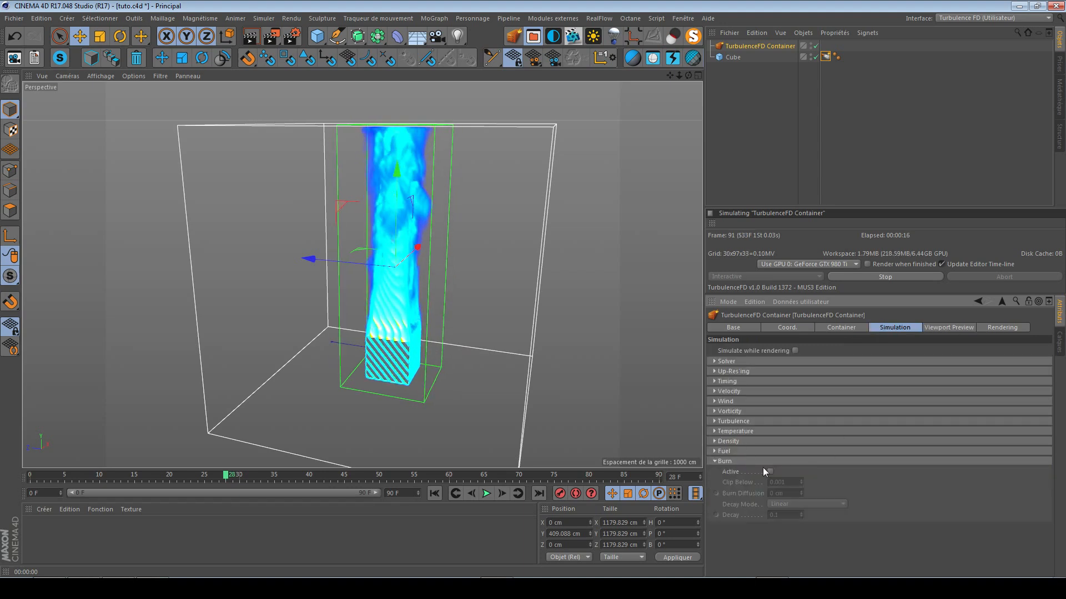
Set the viewport preview channel to Burn and restart the simulation to watch the burn above the cube
left_click(943, 327)
left_click(864, 375)
left_click(842, 418)
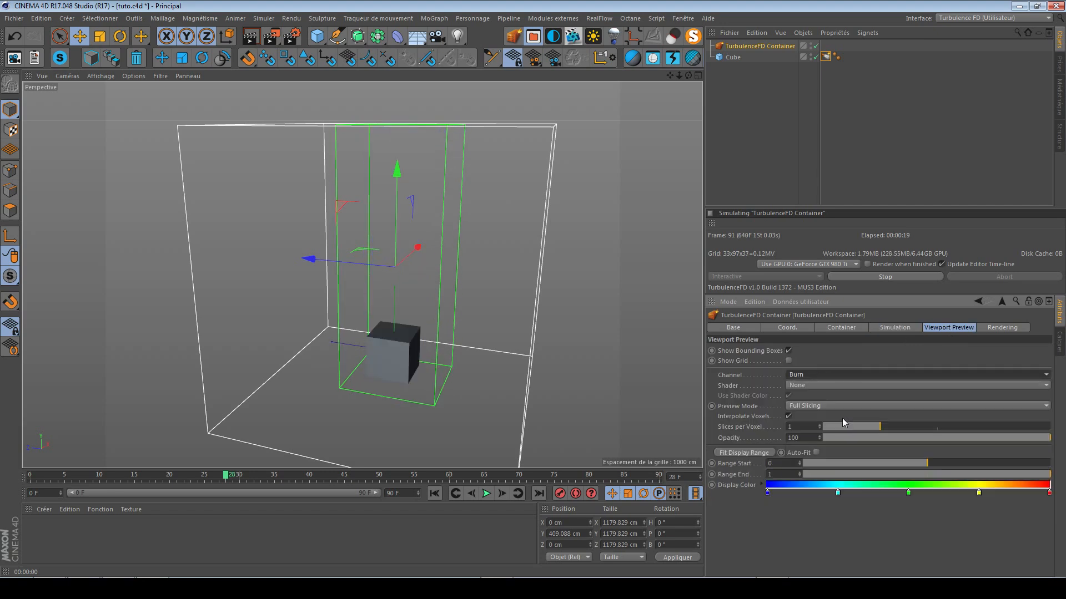
left_click(870, 278)
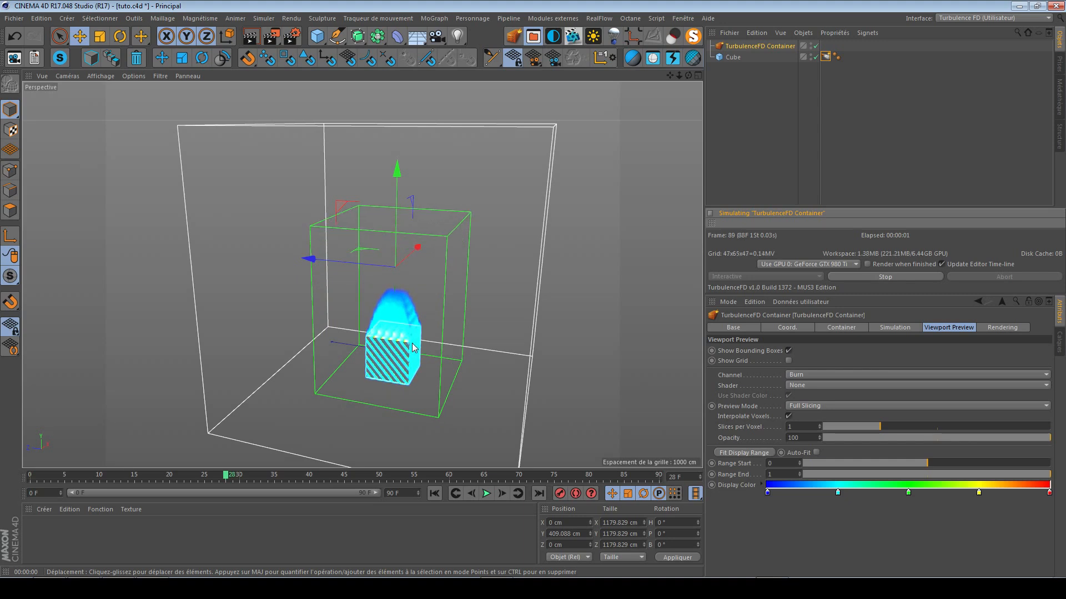
left_click_drag(403, 343, 445, 361, "alt")
Return the viewport preview channel to Temperature and show the container's resolution and cache settings
left_click(857, 375)
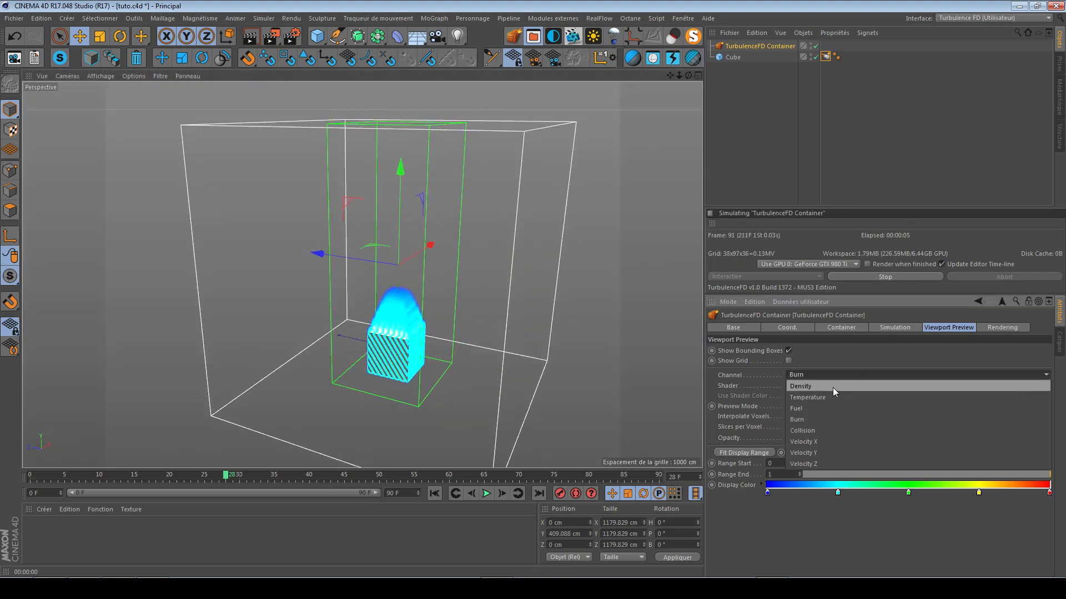
left_click(841, 397)
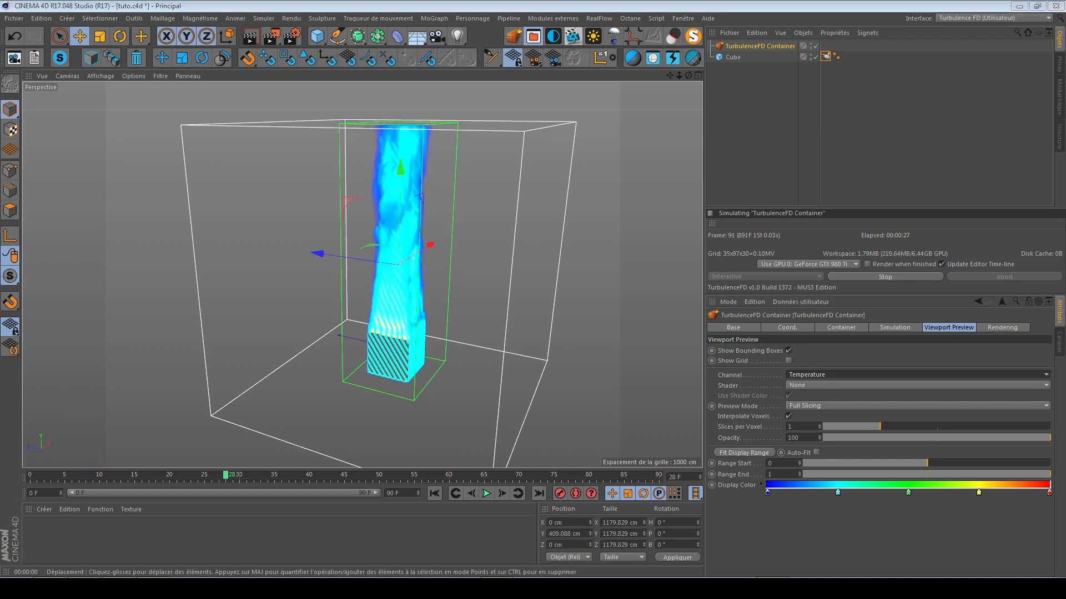
left_click(842, 328)
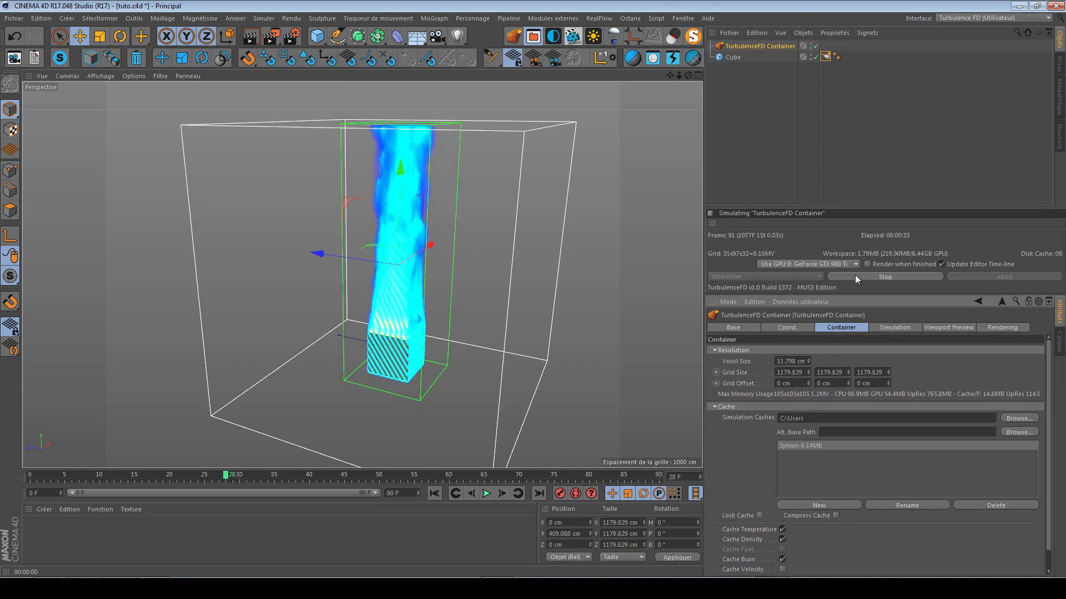
Expand the cube emitter's Force settings and set Pressure to 10 while the simulation runs
left_click(825, 57)
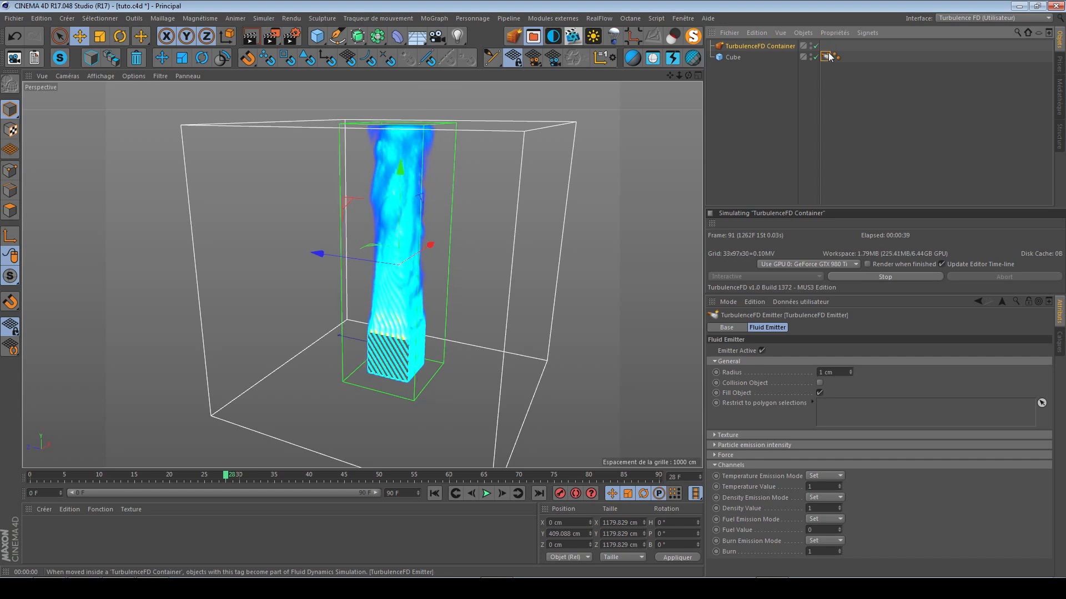
middle_click_drag(378, 326, 414, 314, "alt")
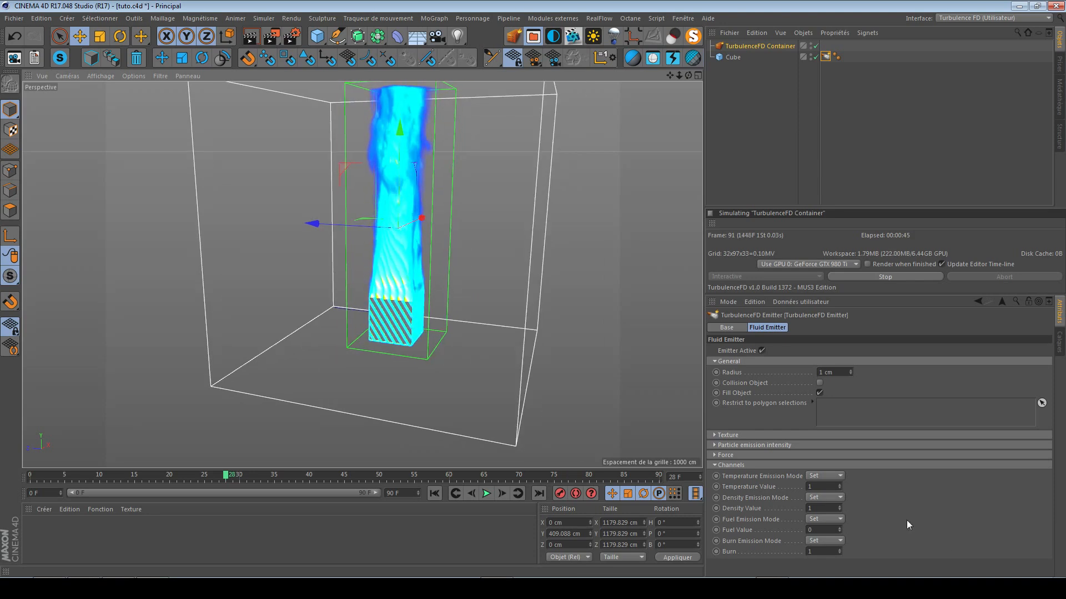
left_click(725, 455)
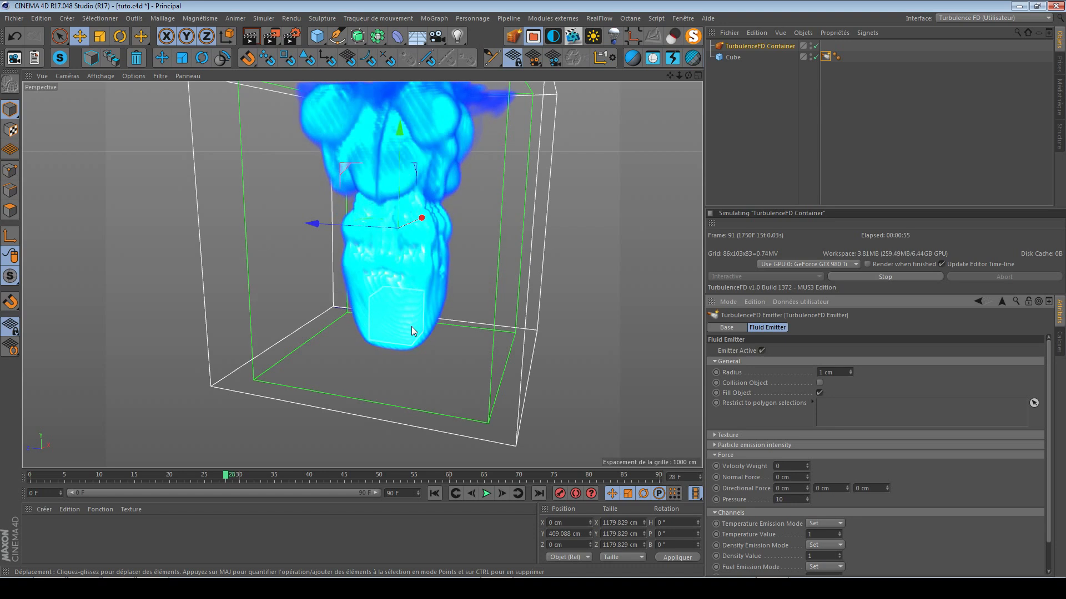
Set the cube emitter's Pressure to 0 while the simulation runs
left_click_drag(445, 319, 391, 322, "alt")
double_click(789, 500)
type("0")
key("Return")
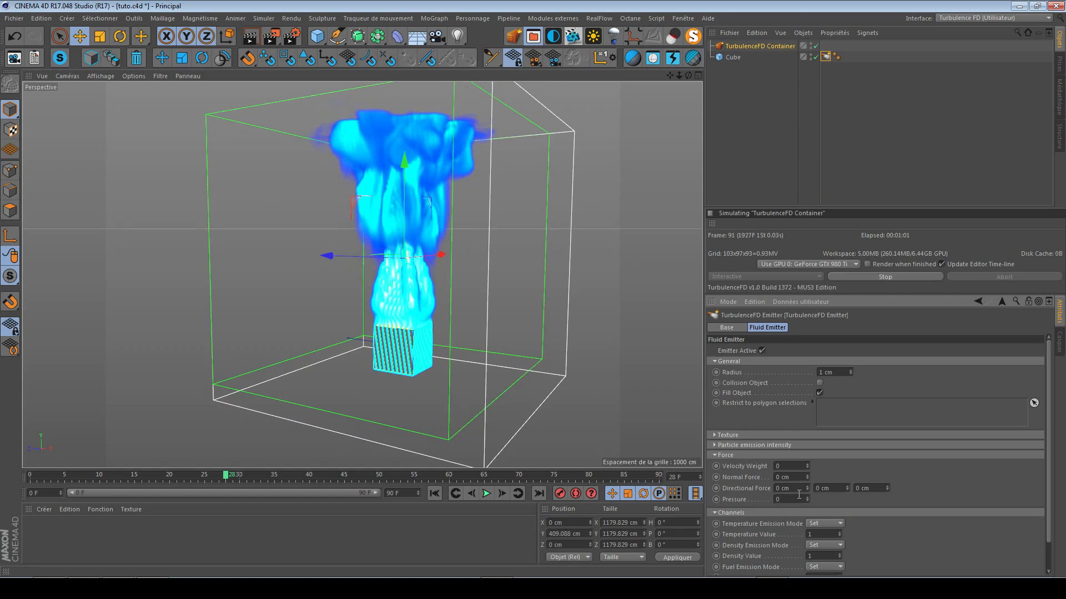
Vary the emitter's Pressure from 14.6 down to -500 and stop the simulation
left_click_drag(808, 499, 808, 499)
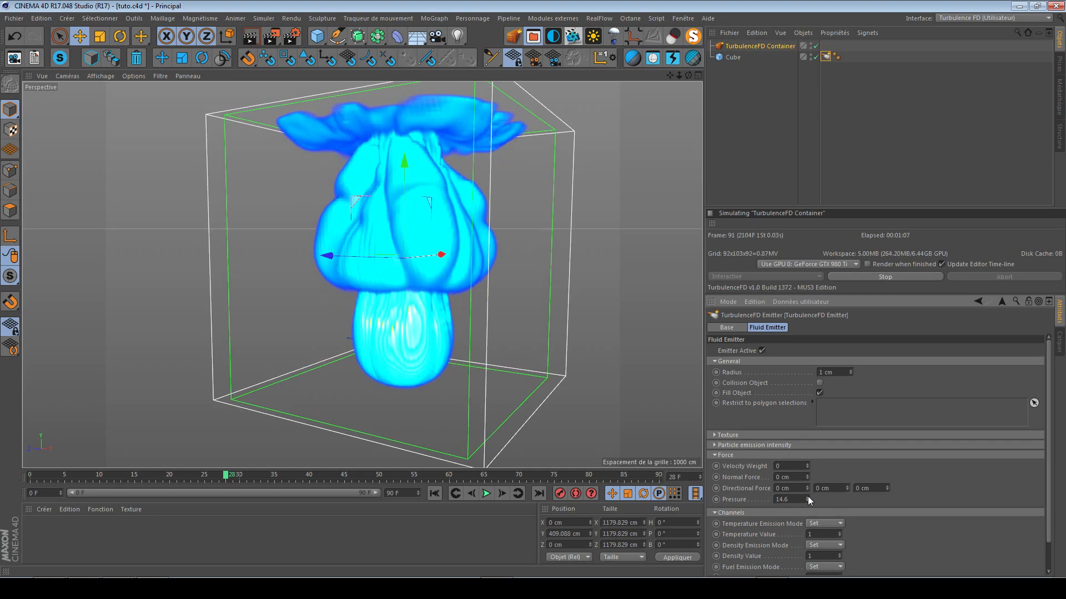
left_click_drag(807, 496, 808, 497)
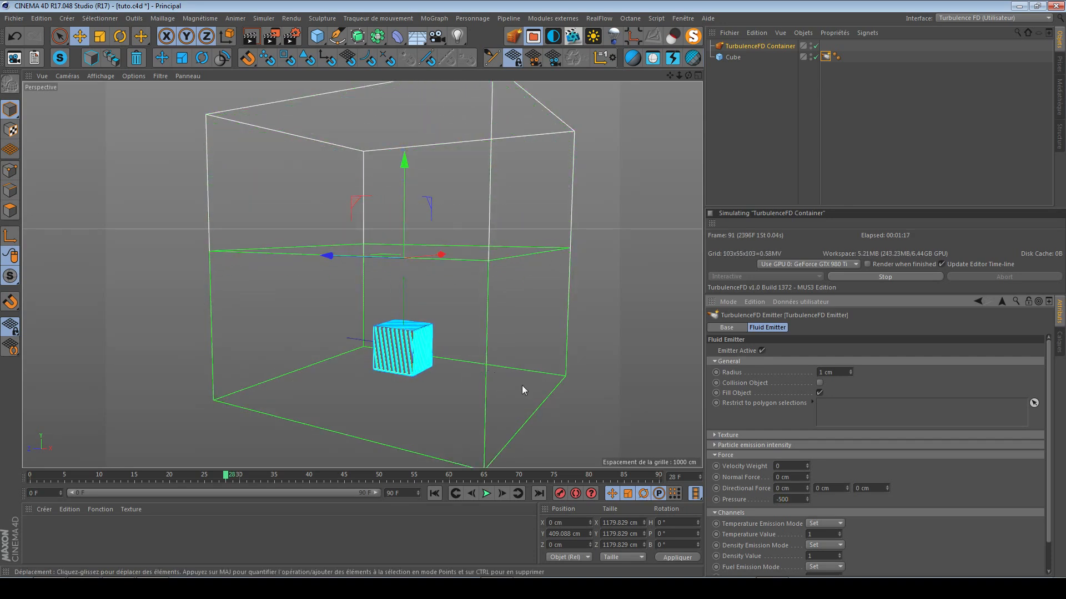
left_click(861, 278)
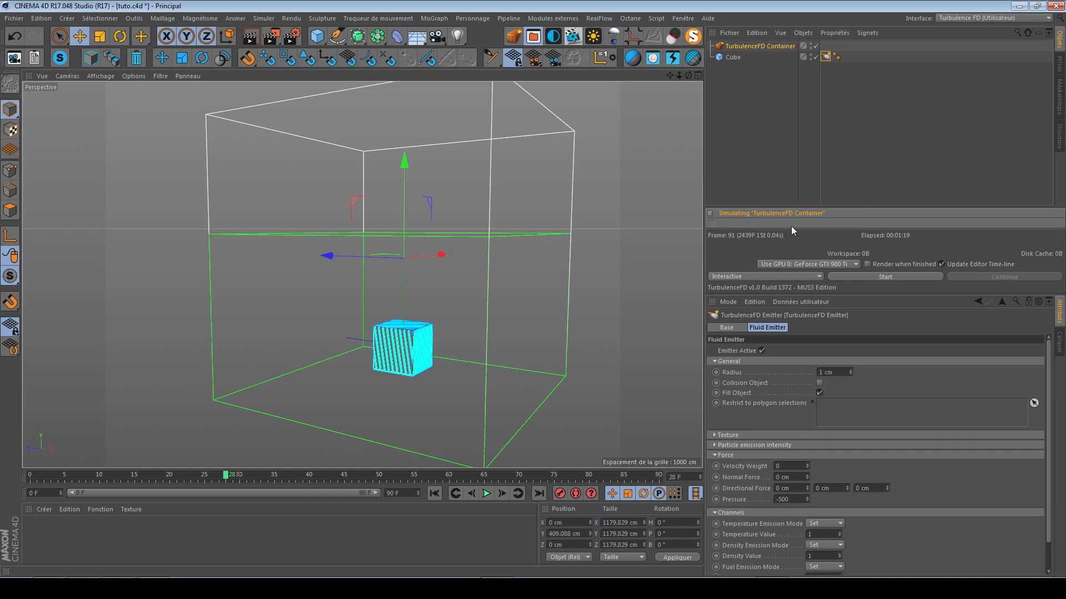
Set the emitter's Pressure to 10 and restart the simulation
left_click_drag(250, 213, 319, 235, "alt")
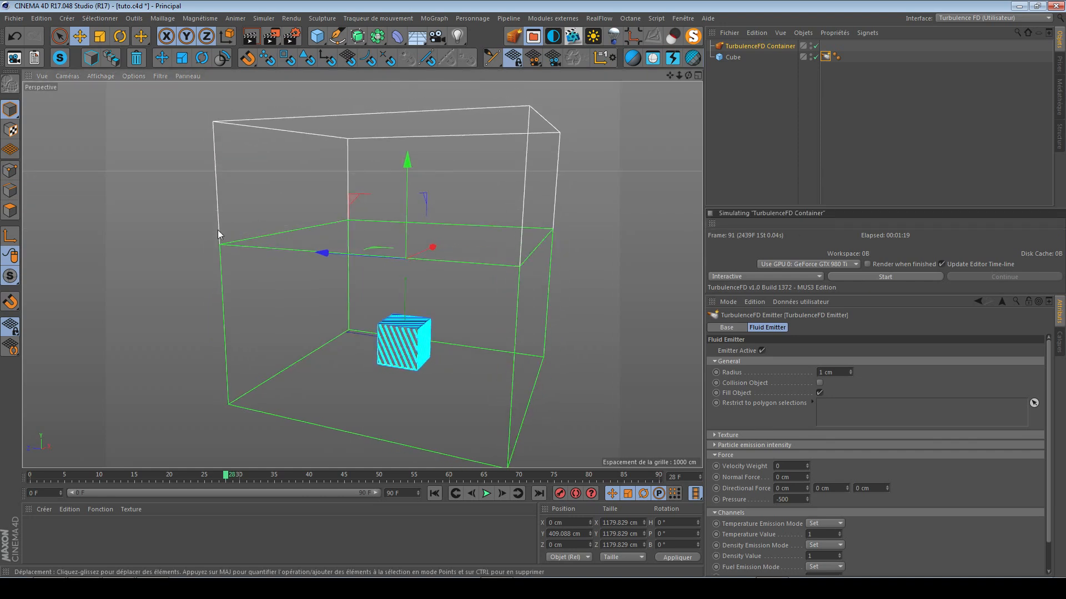
left_click_drag(467, 247, 397, 319, "alt")
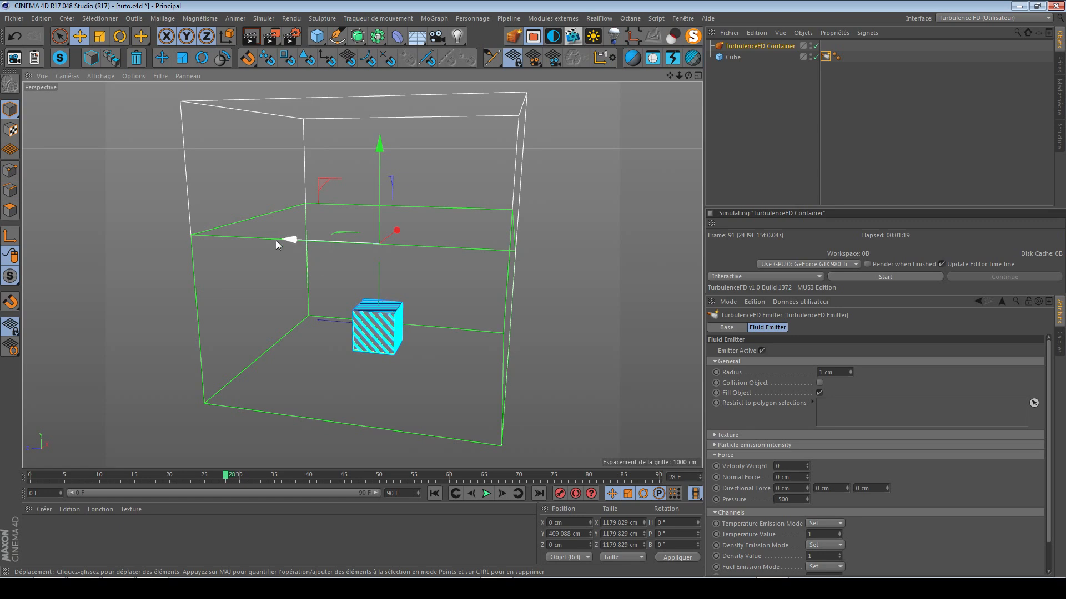
left_click_drag(203, 227, 253, 213, "alt")
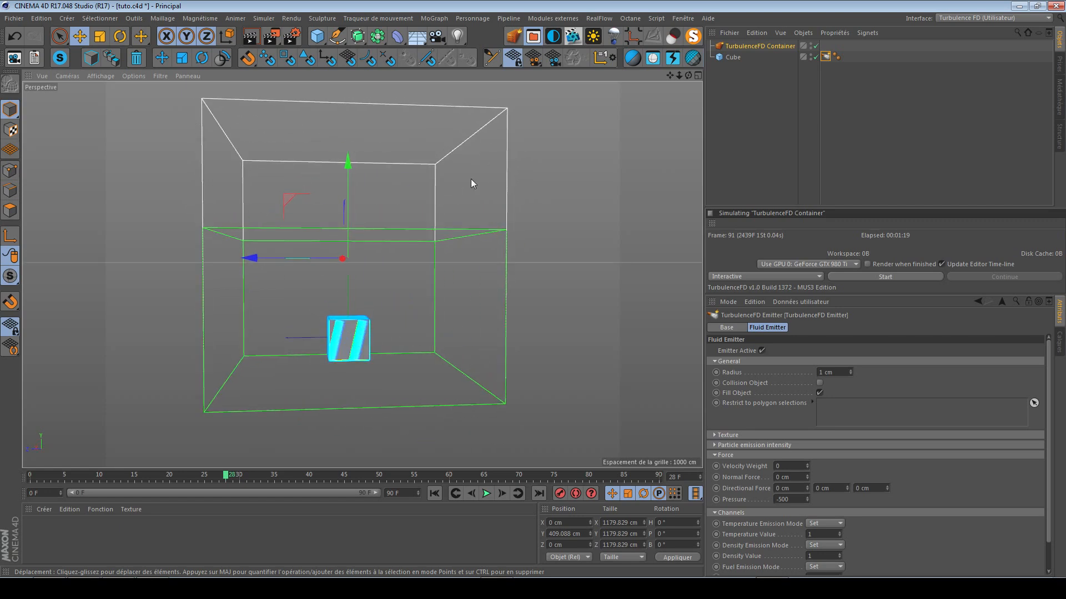
left_click_drag(471, 179, 492, 186, "alt")
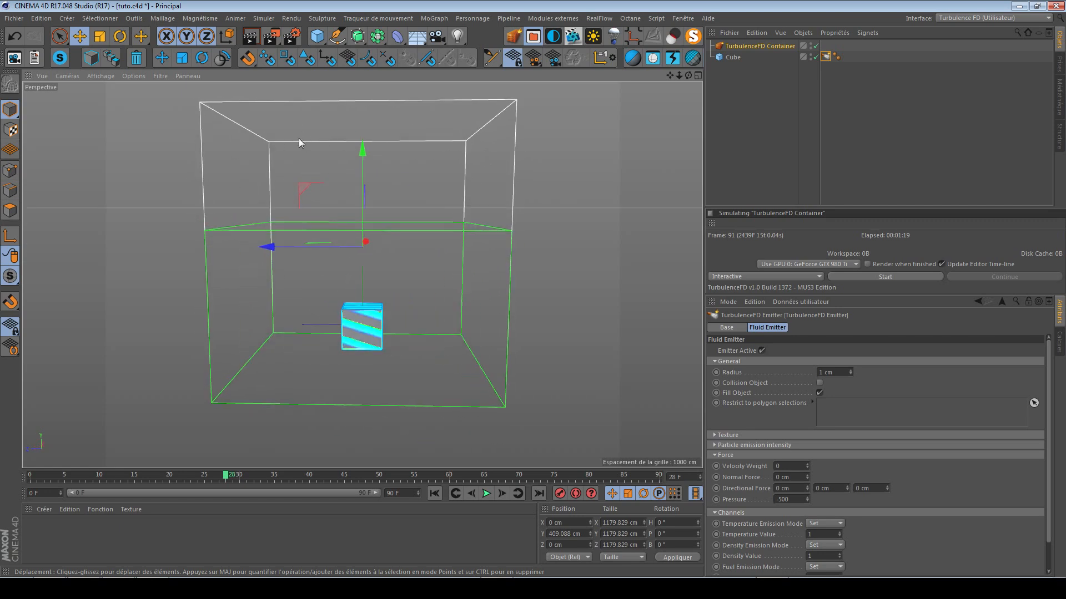
left_click_drag(291, 231, 296, 232, "alt")
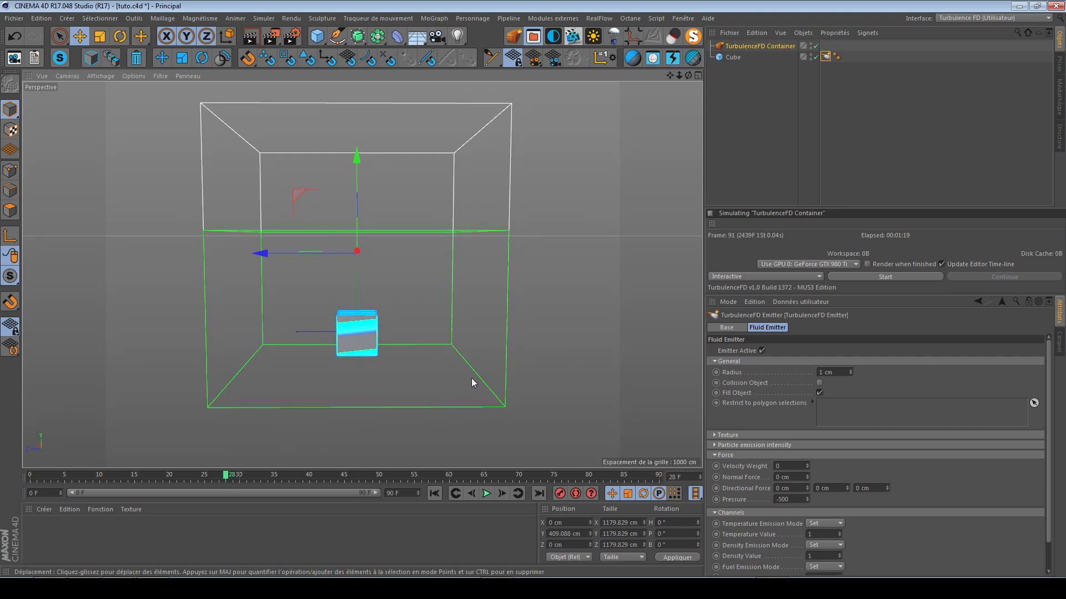
left_click_drag(339, 340, 324, 354, "alt")
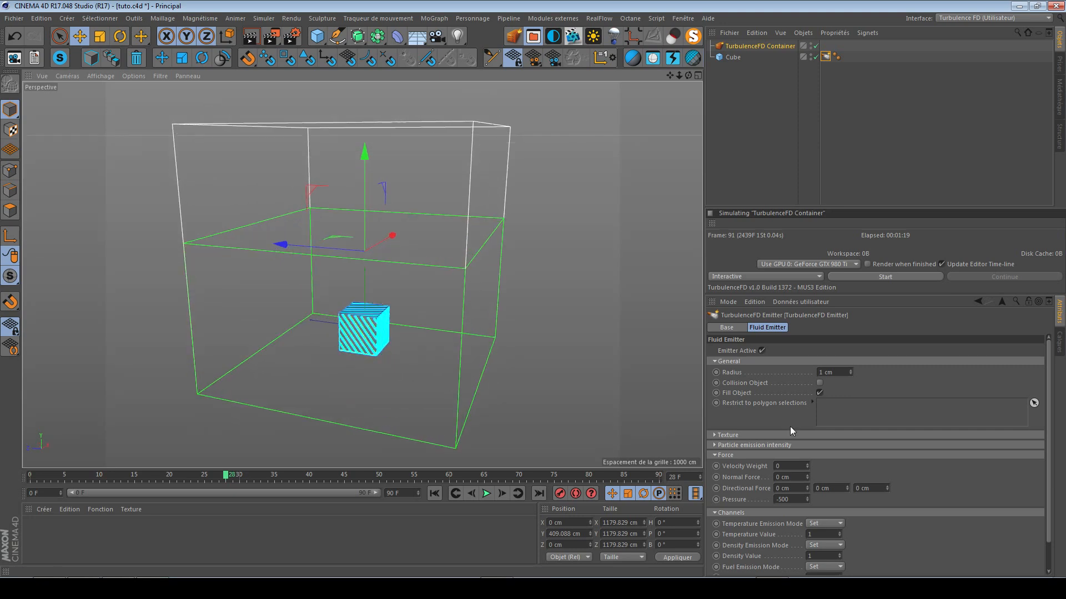
scroll(774, 362, "down", 2)
type("10")
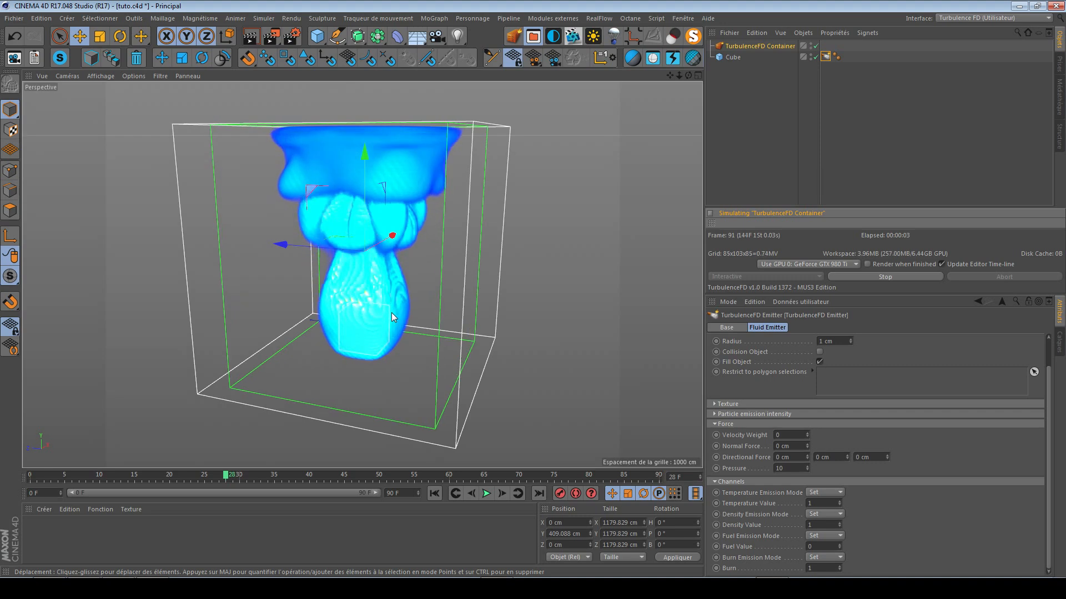
Try the emitter with Pressure 0 to compare the plume, and set it back to 10
double_click(783, 469)
type("0")
key("Return")
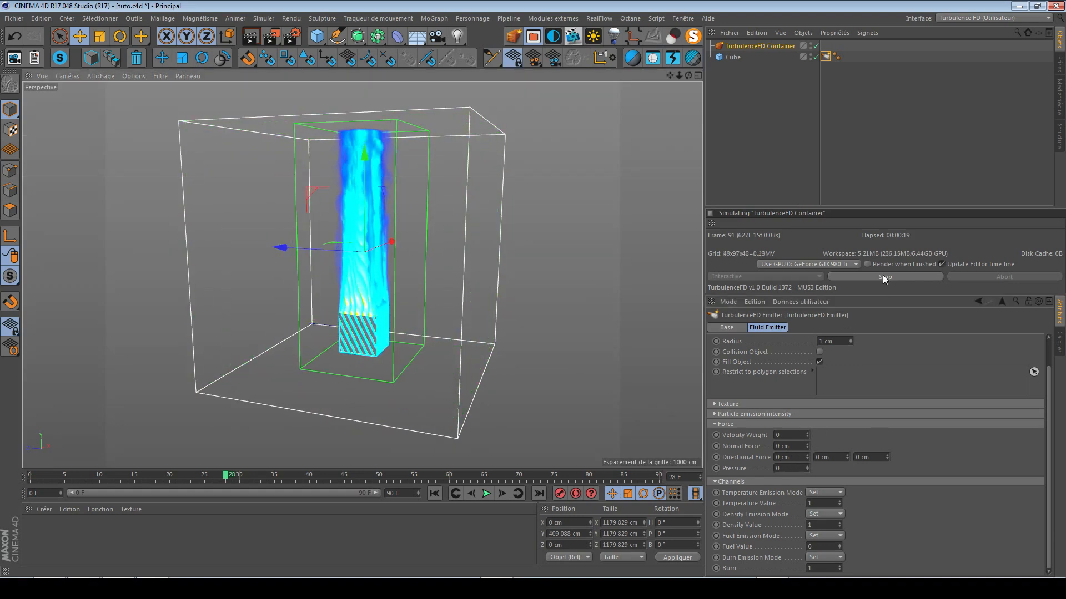
left_click(779, 468)
type("1")
key("Return")
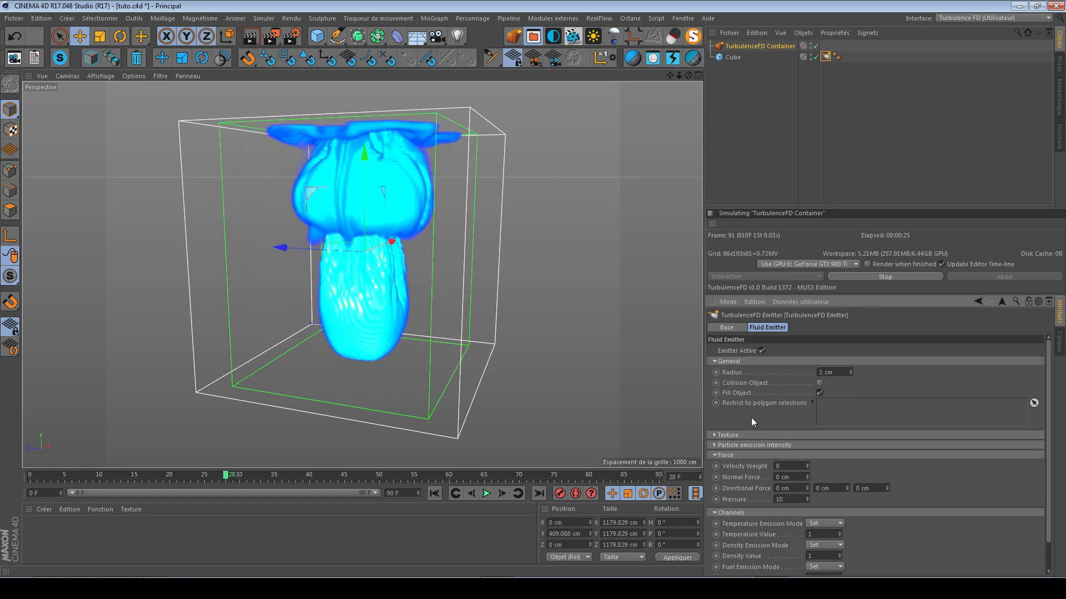
Show the container's Turbulence simulation settings and set Turb. Intensity to 25 cm
left_click(761, 47)
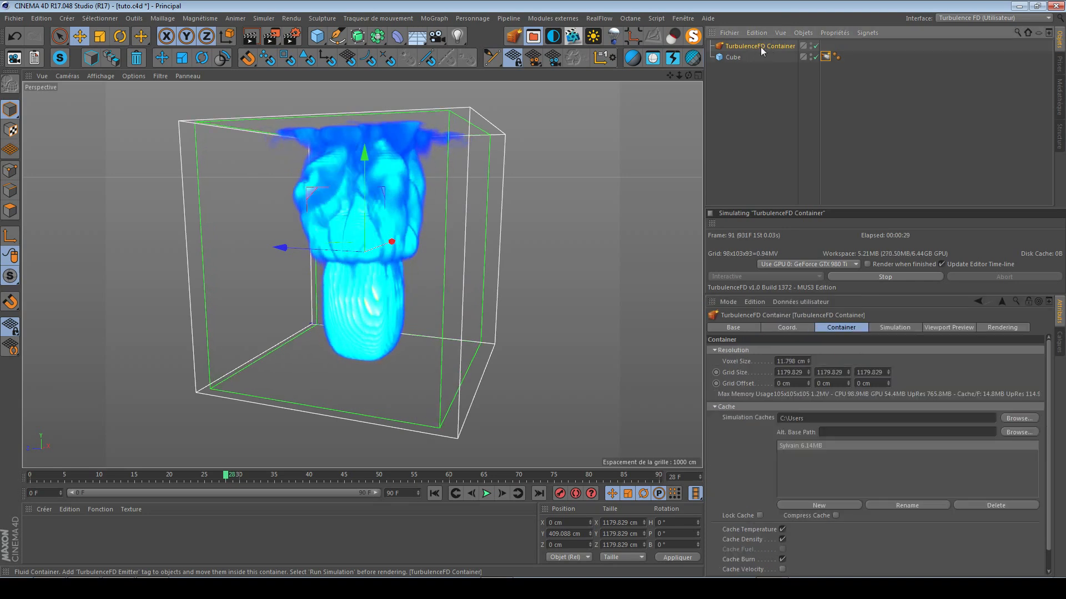
left_click(892, 327)
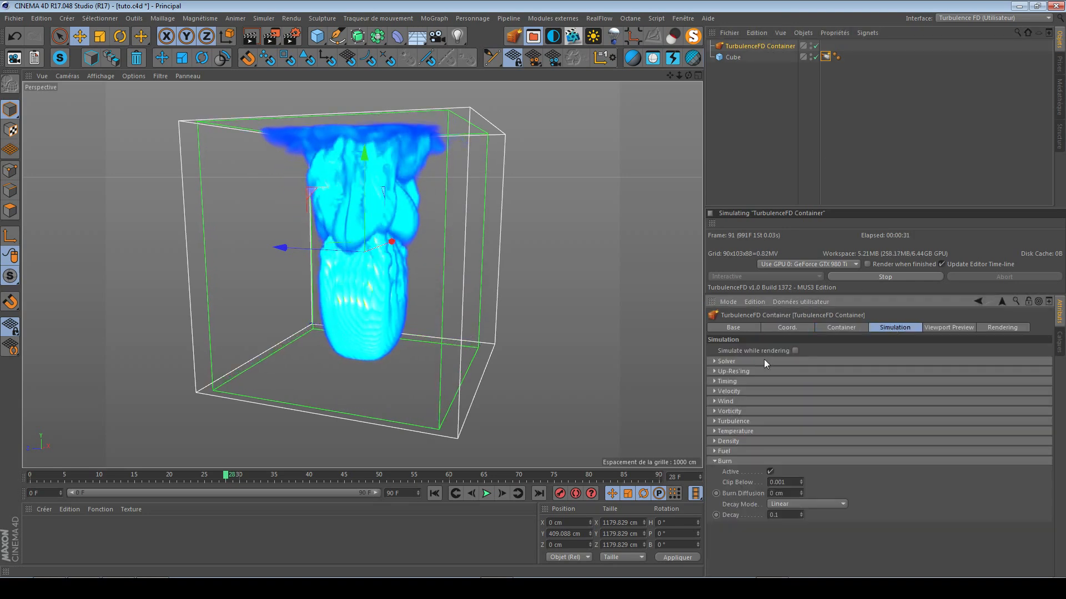
left_click(731, 461)
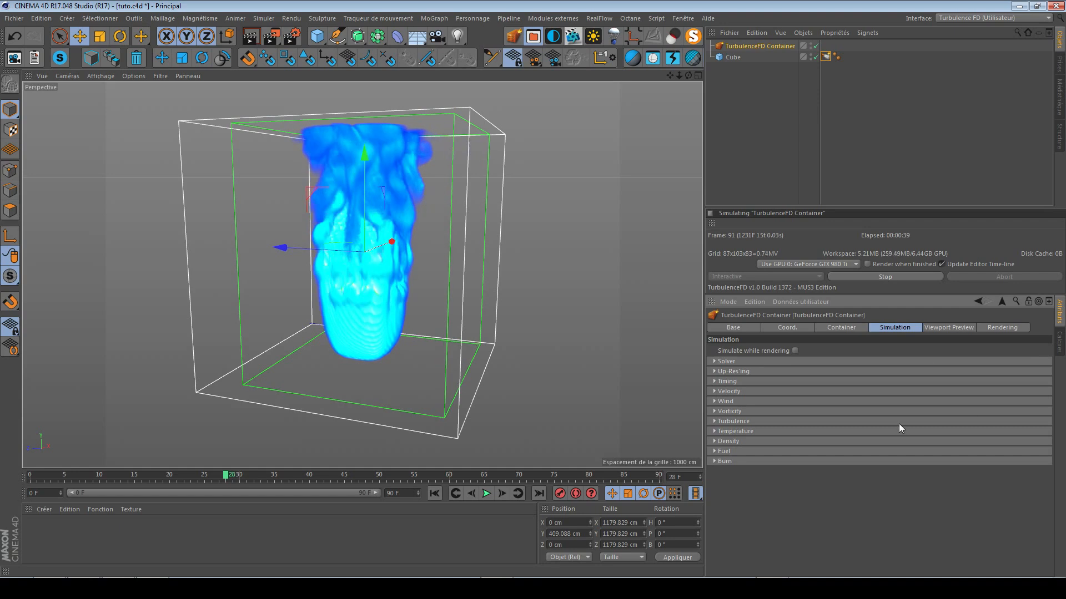
left_click(732, 421)
double_click(792, 432)
type("25")
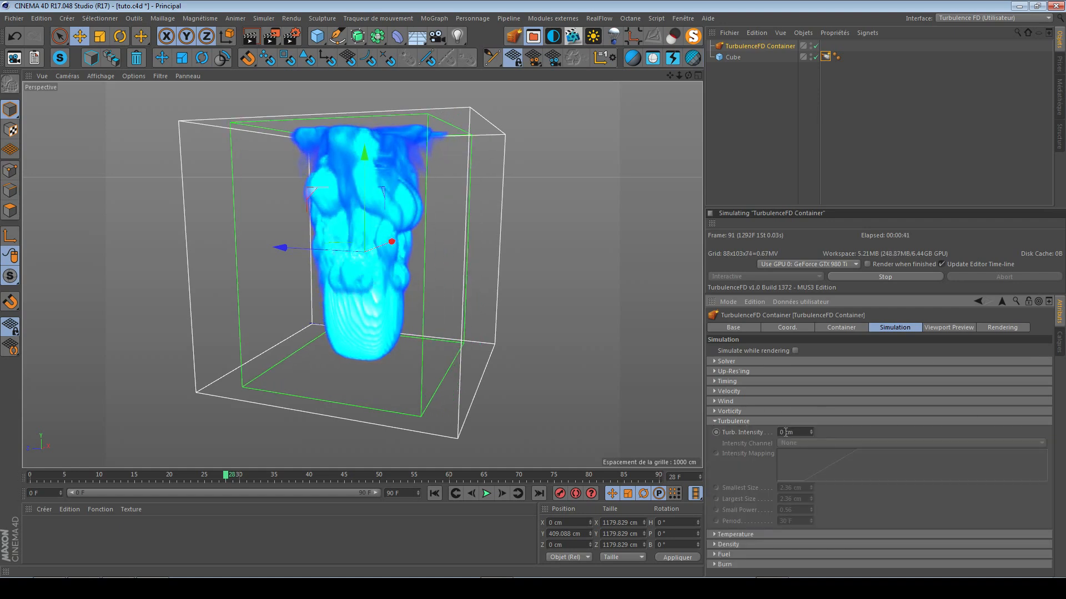
key("Return")
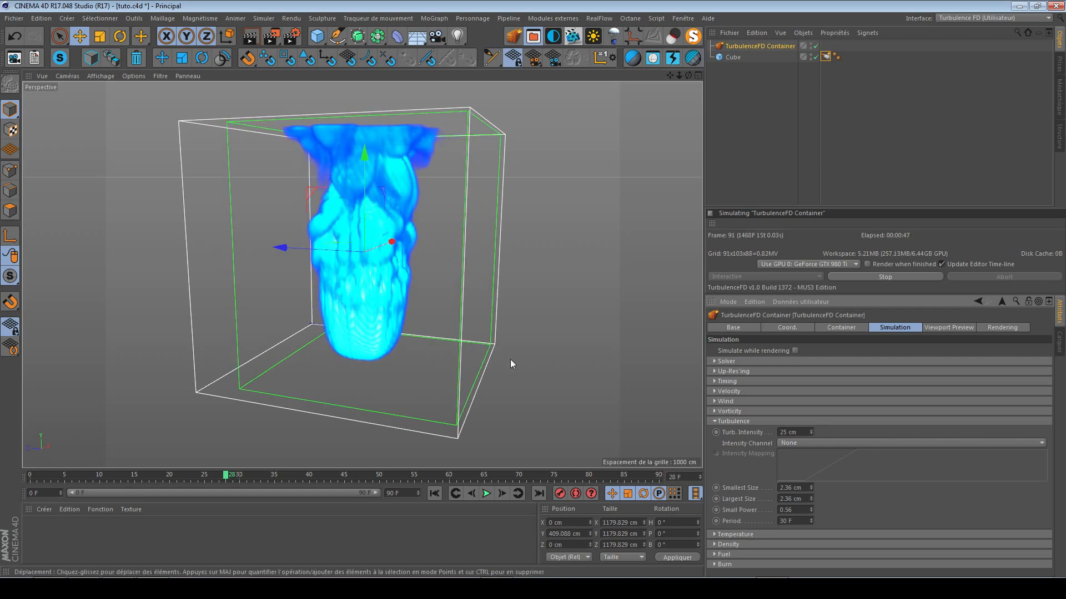
Raise the container's Turb. Intensity to 55 cm and save the scene
double_click(787, 432)
type("55")
key("Return")
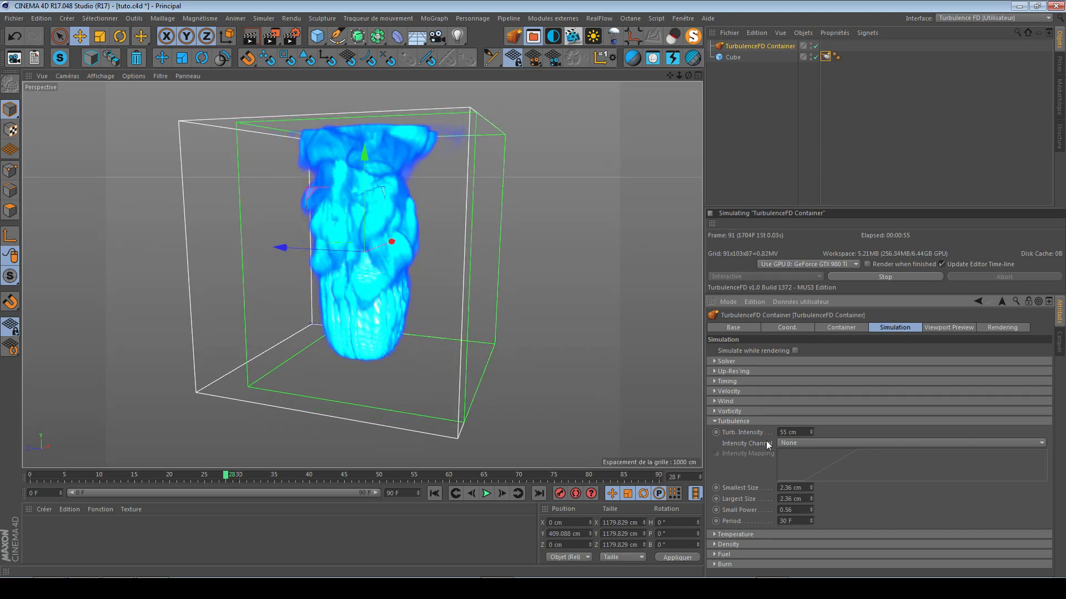
key("ctrl+s")
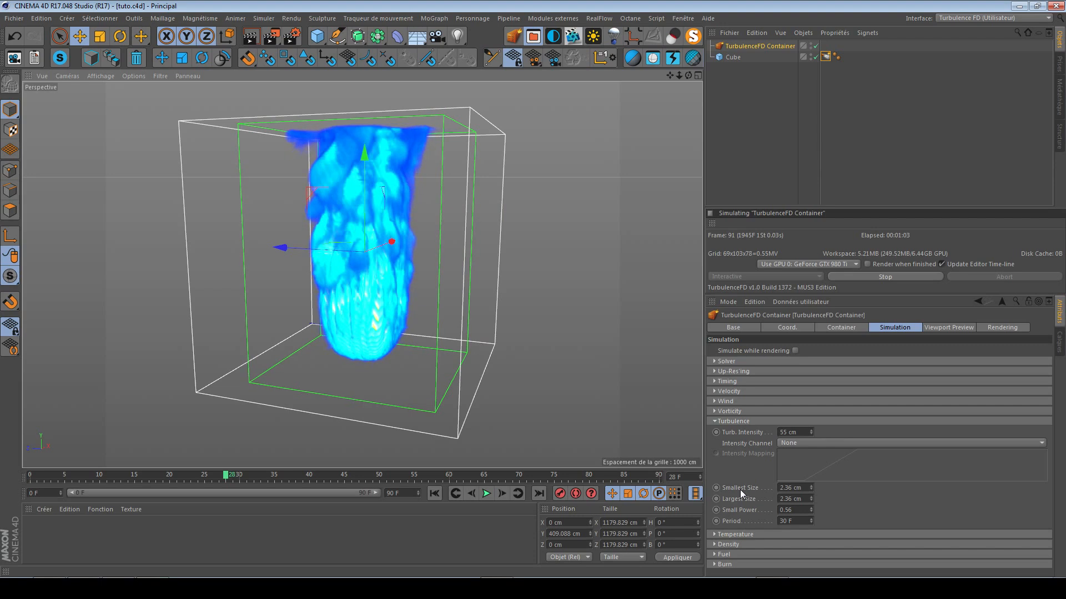
Add a cube inside the container beside the plume, at about X 89, Y 425, Z 657 cm
left_click(319, 36)
left_click_drag(289, 321, 182, 295)
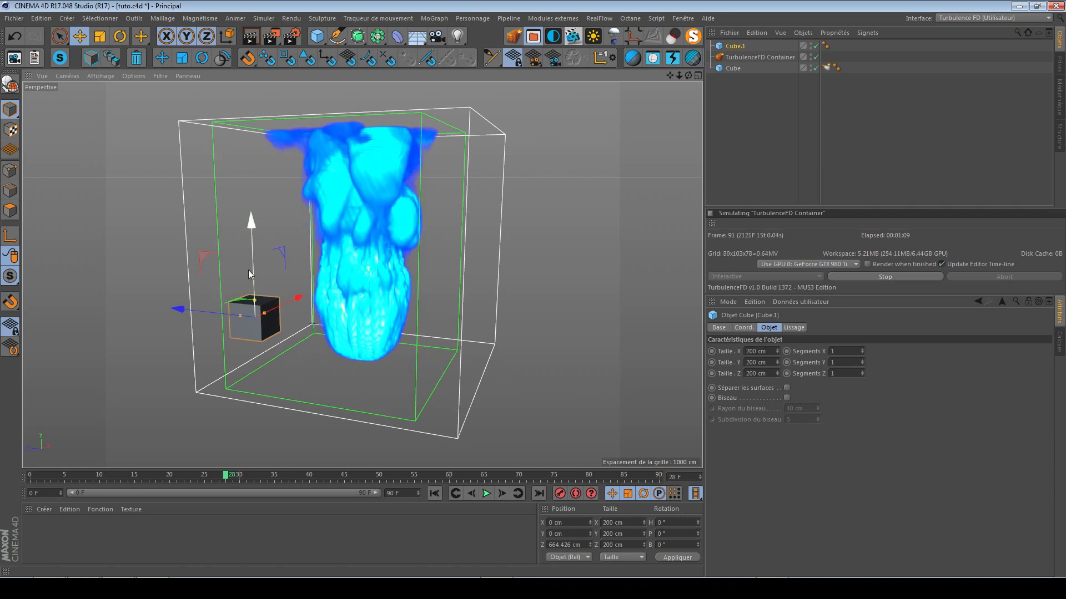
left_click_drag(248, 270, 255, 187)
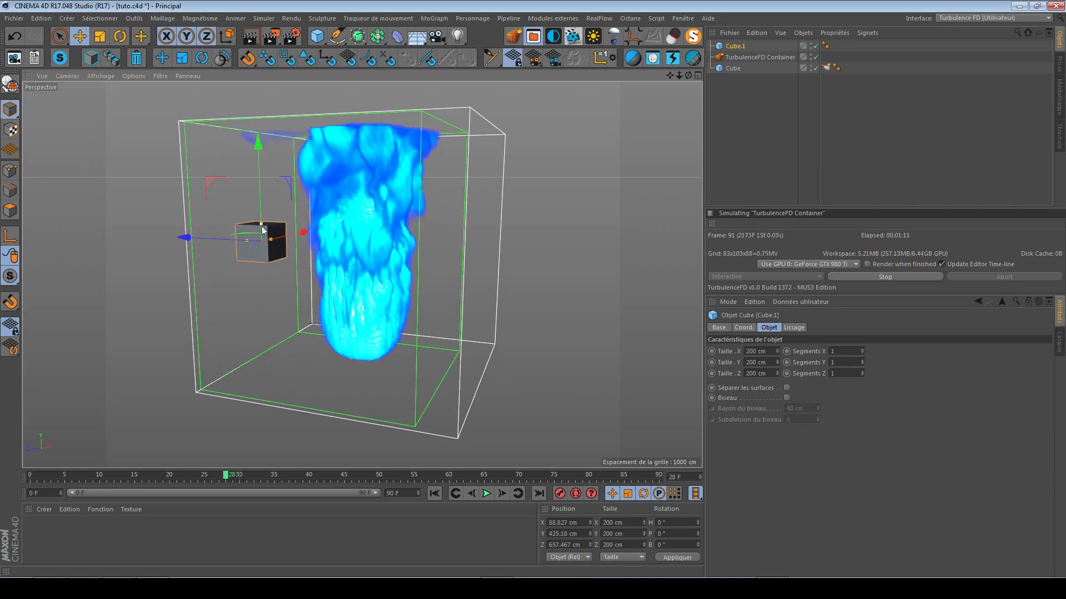
Scale the added cube uniformly to about 155 cm as a size reference, and delete it
key("t")
left_click_drag(264, 243, 171, 299)
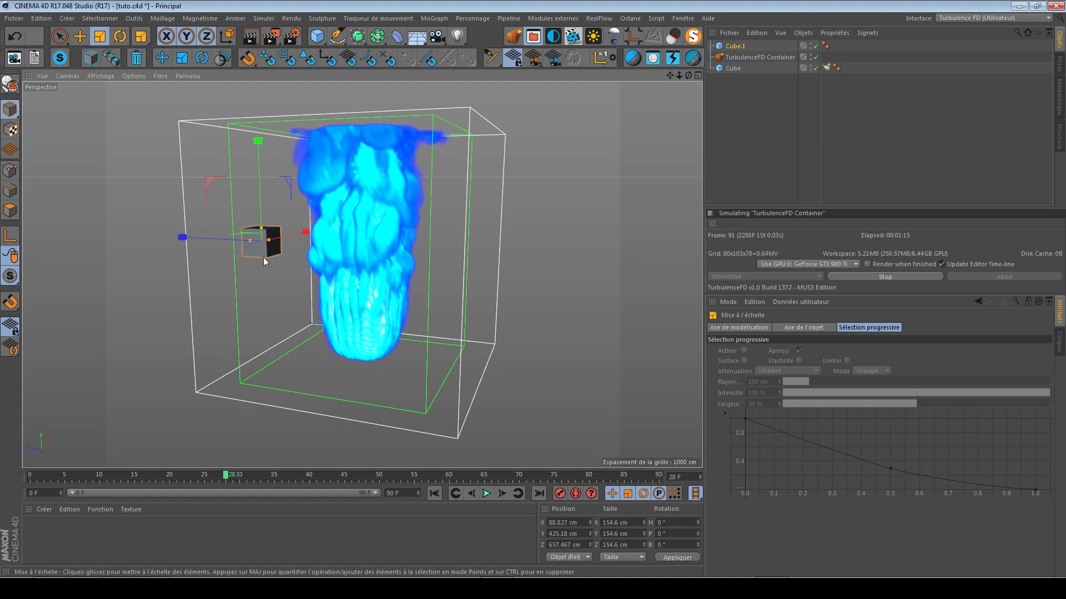
left_click(744, 44)
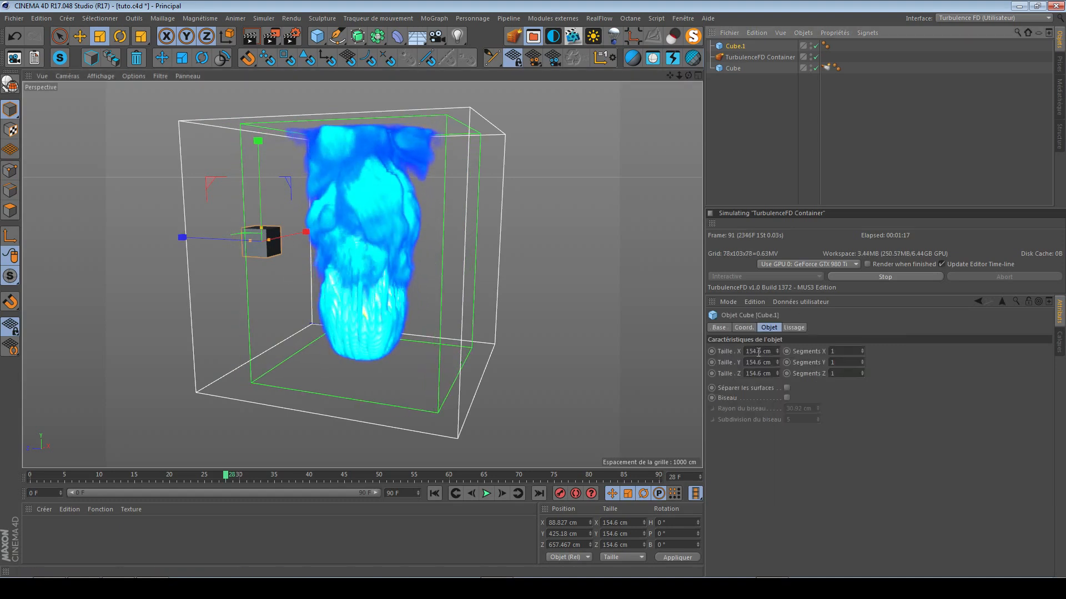
key("Delete")
Set the container turbulence's Largest Size to 150 cm and view the plume from another angle
left_click(741, 47)
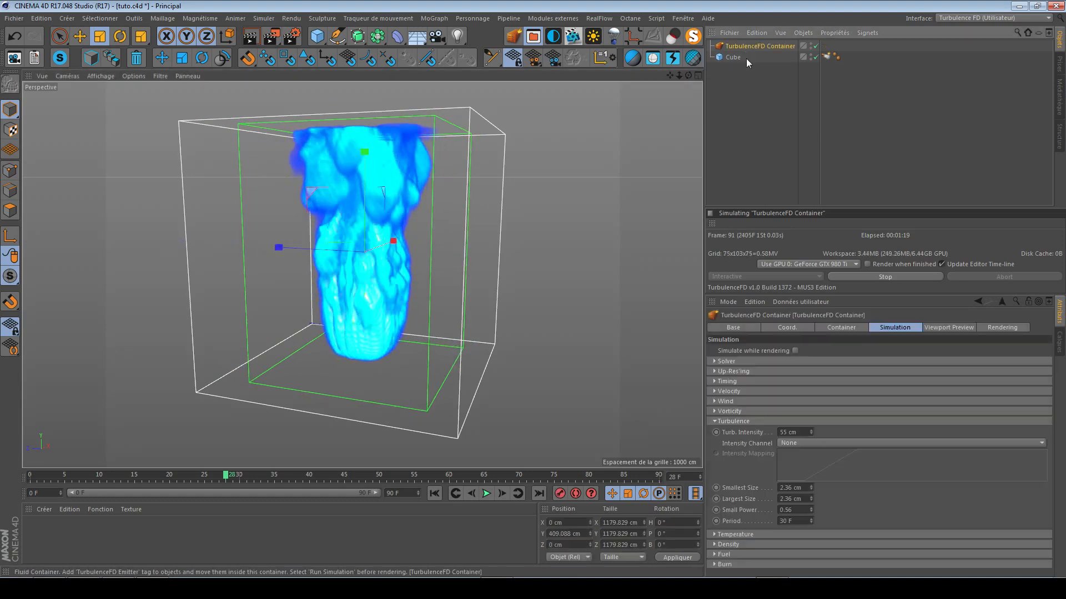
double_click(784, 499)
type("150")
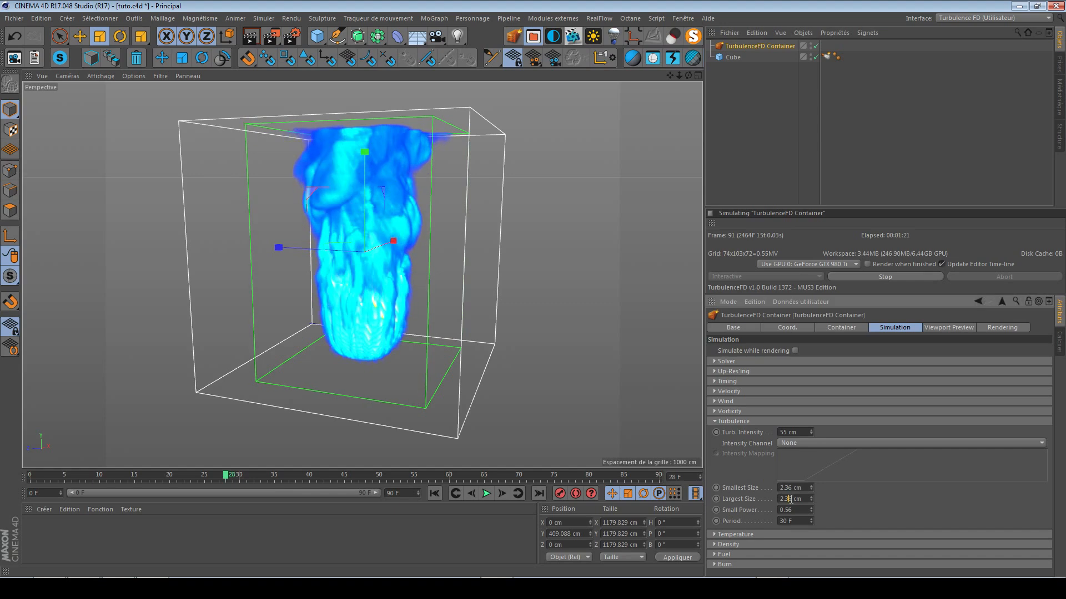
key("Return")
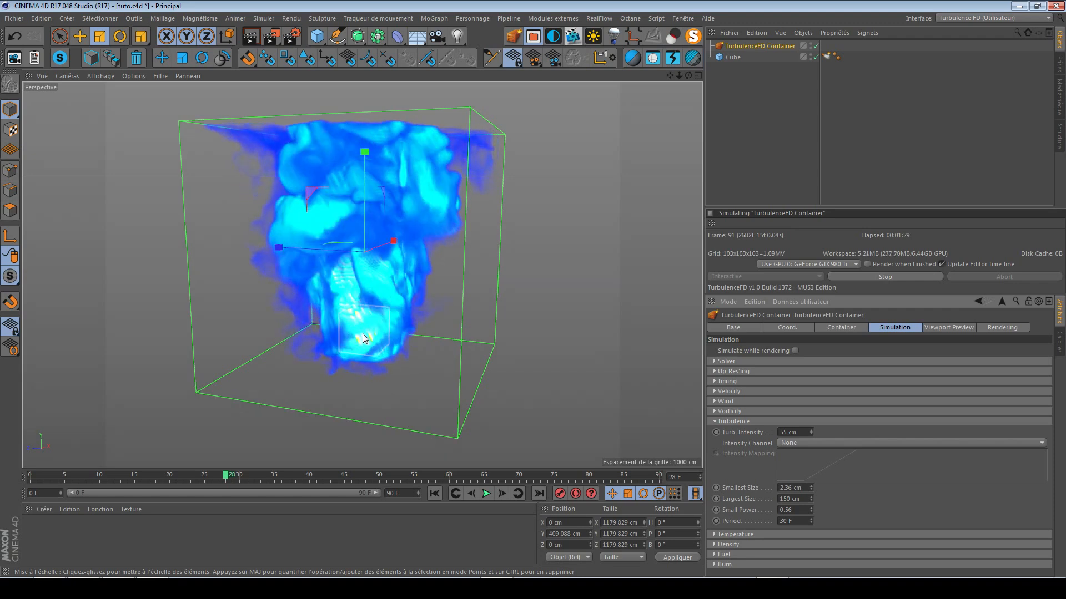
left_click_drag(362, 335, 305, 299, "alt")
left_click_drag(373, 346, 372, 351, "alt")
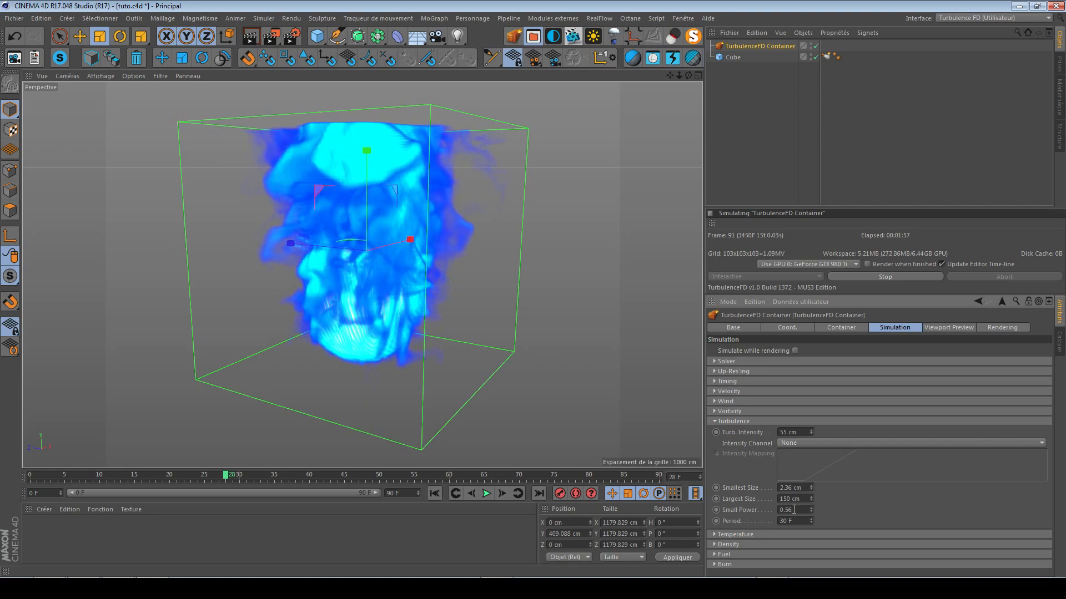
Set the turbulence's Small Power to 0 while the simulation runs
left_click_drag(796, 510, 774, 508)
left_click(741, 500)
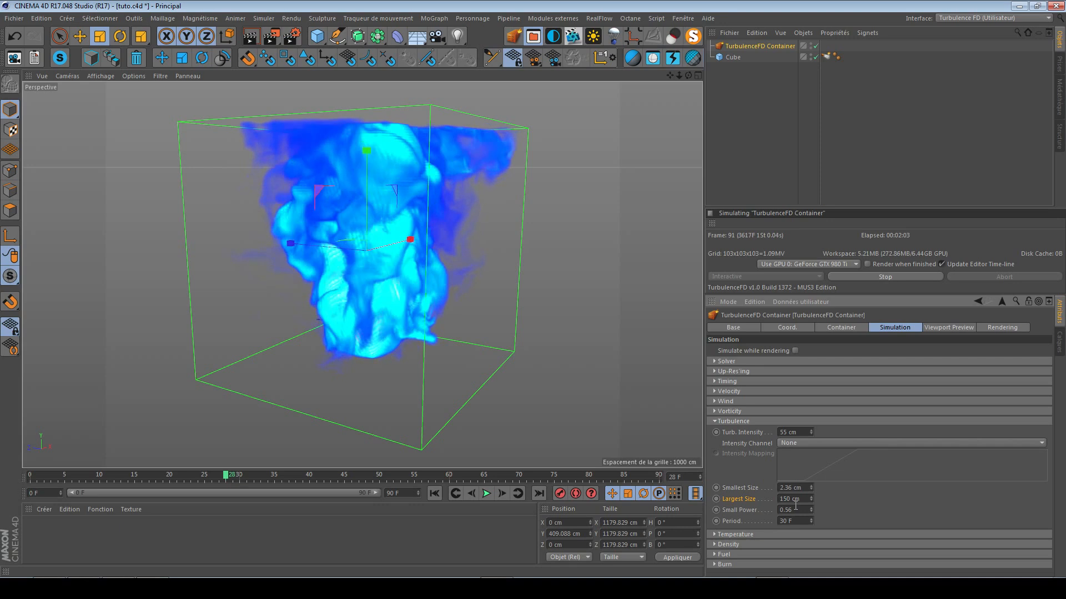
left_click_drag(796, 510, 688, 508)
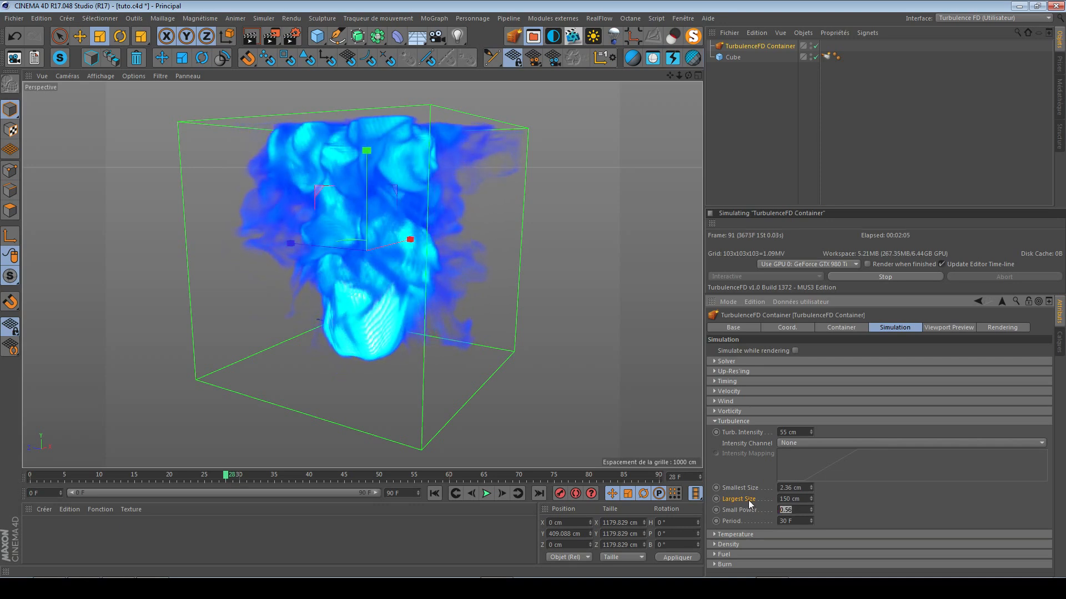
type("1")
key("Return")
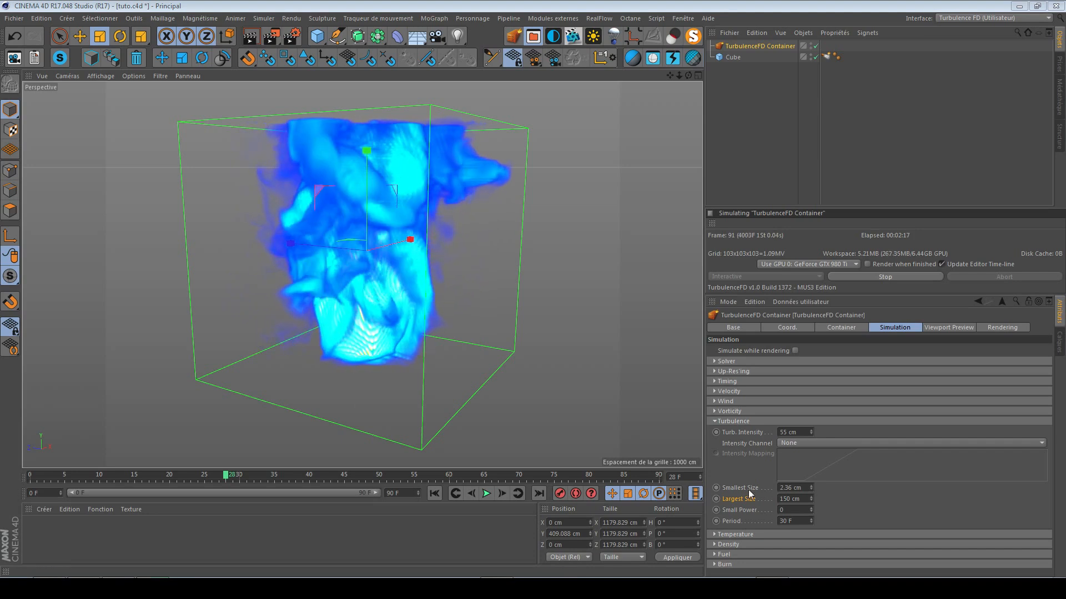
Set the turbulence's Small Power to 0.75 and its Period to 5 F
left_click(787, 510)
type("0")
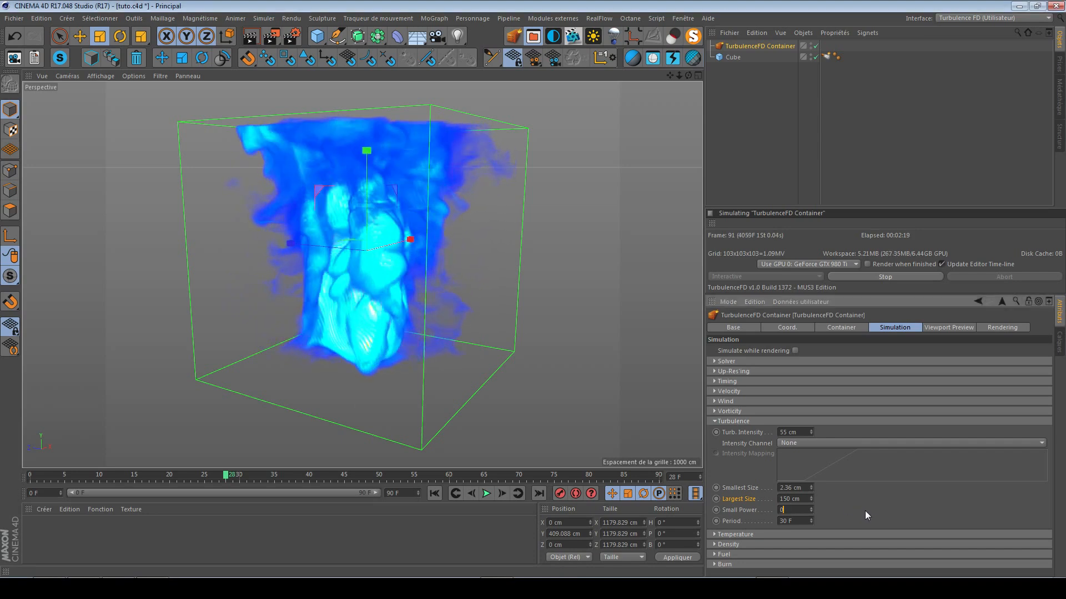
type(".75")
key("Return")
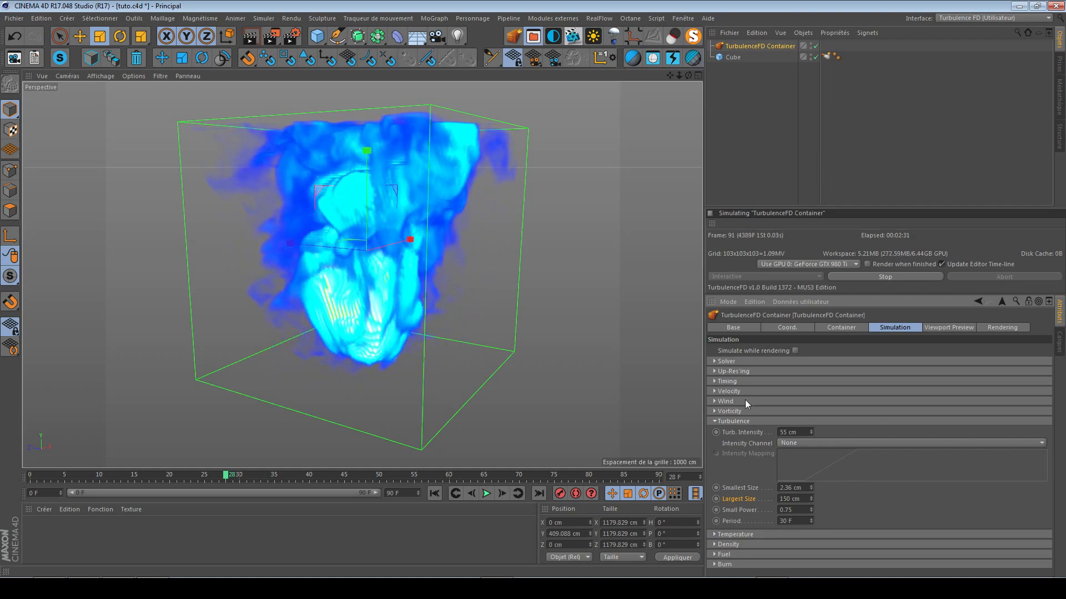
double_click(785, 522)
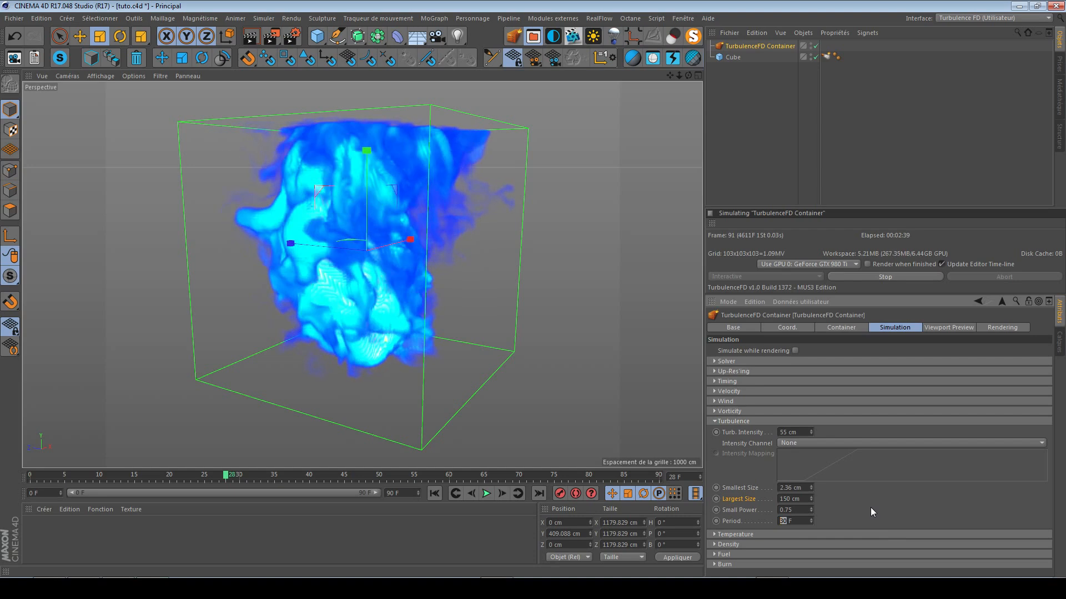
type("5")
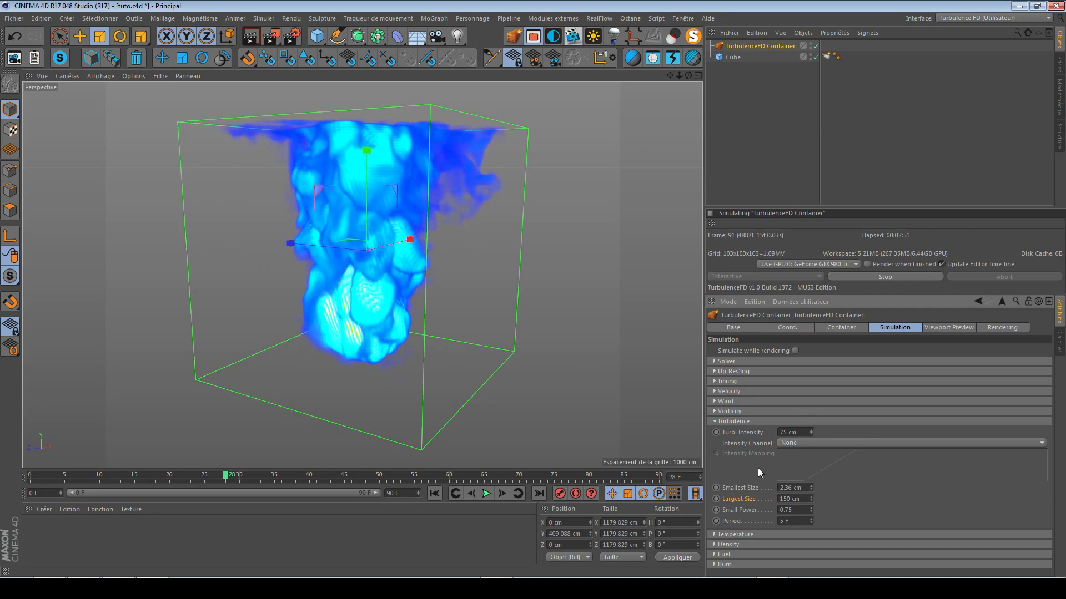
Check the container's Solver and Up-Res'ing settings, and set the simulation's Time Scale to 170 % in the Timing section
left_click(731, 372)
left_click(727, 361)
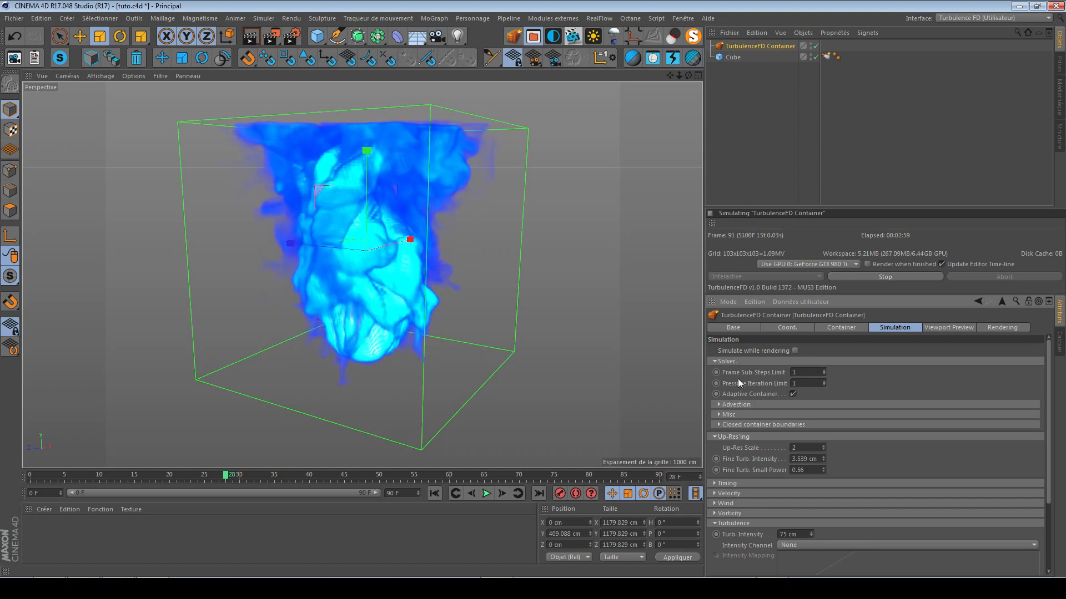
left_click(728, 361)
left_click(737, 371)
left_click(737, 381)
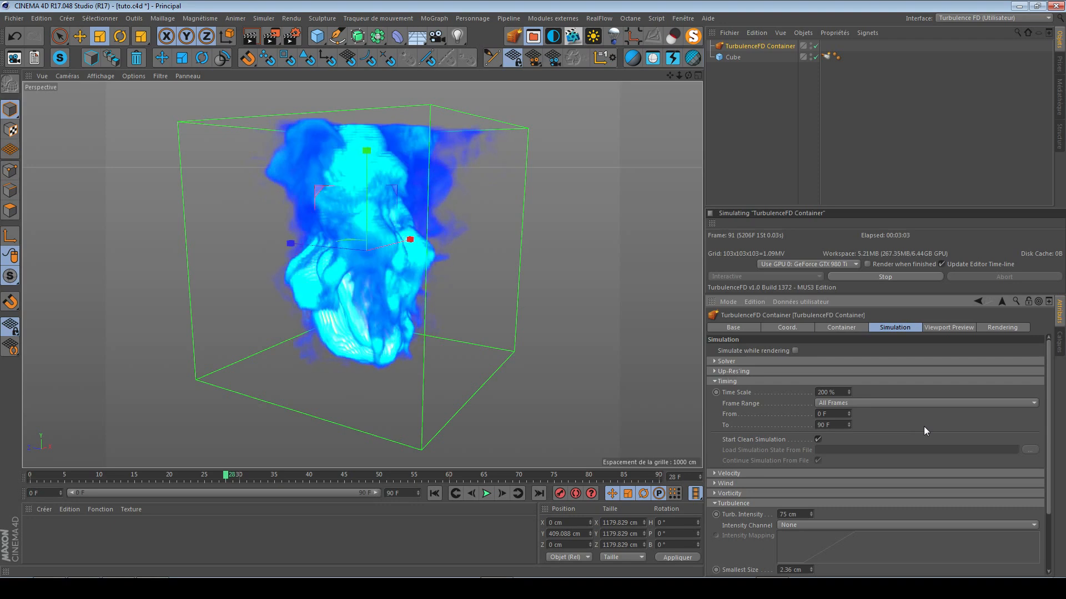
middle_click_drag(368, 324, 410, 346, "alt")
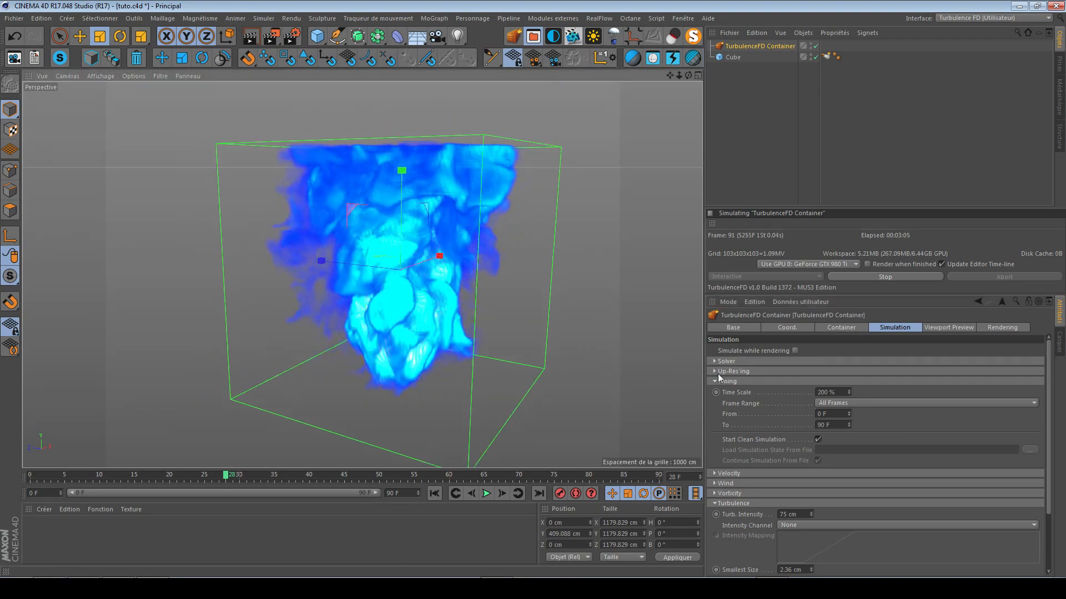
left_click_drag(825, 392, 775, 392)
type("17")
key("Return")
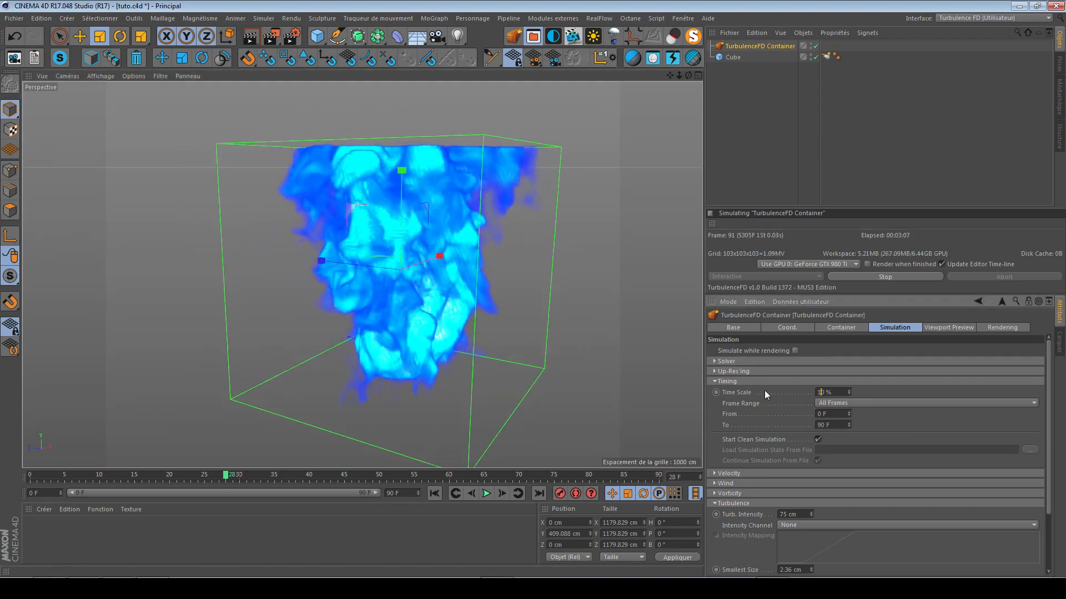
left_click(738, 382)
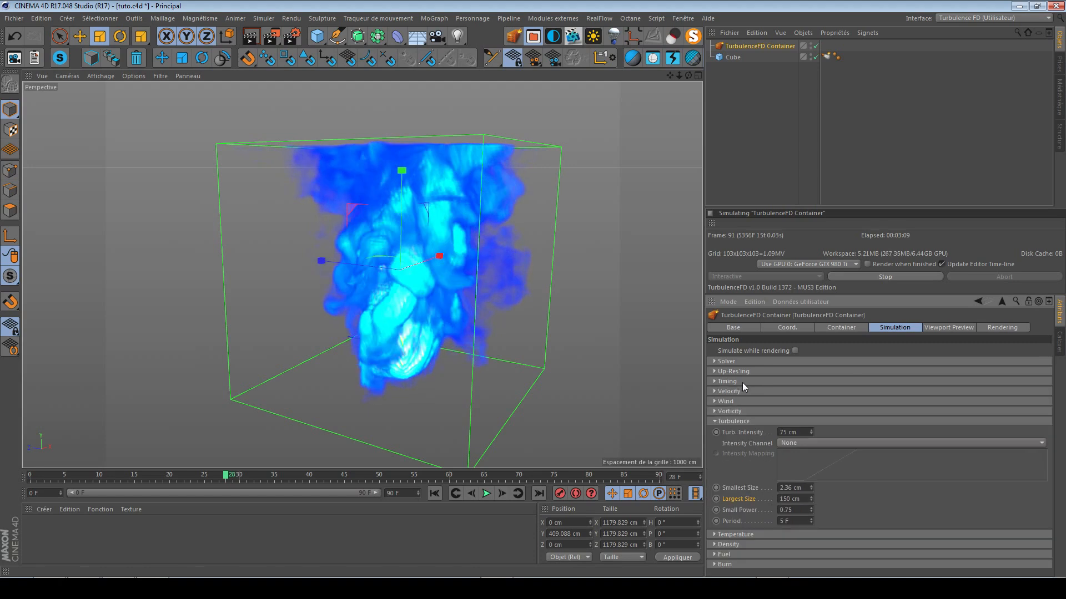
View the plume from another angle and set the turbulence's Period to 100 F
middle_click_drag(404, 338, 382, 314, "alt")
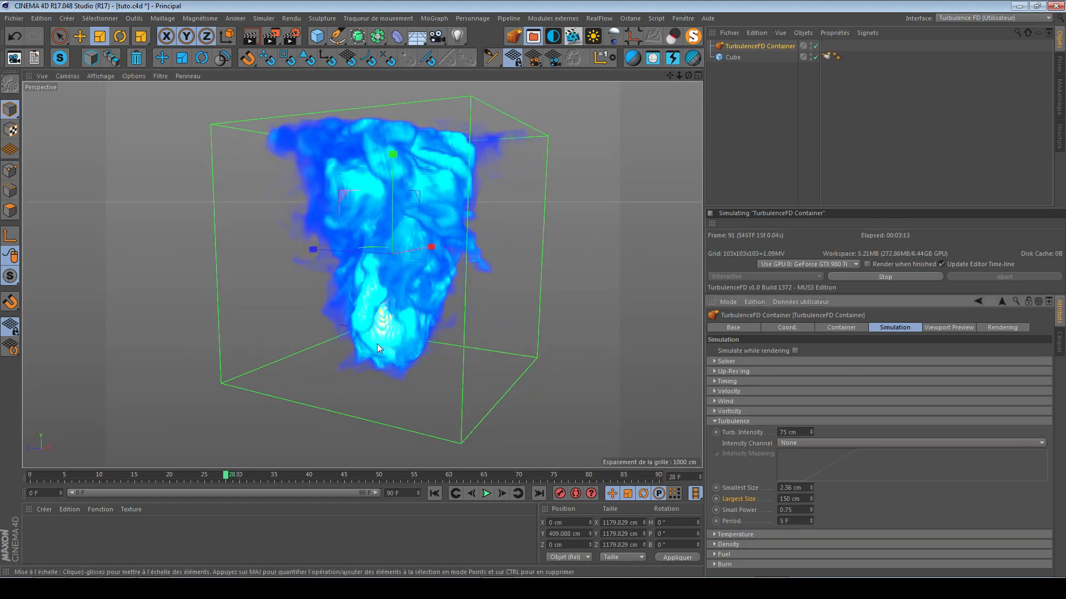
left_click_drag(377, 344, 464, 370, "alt")
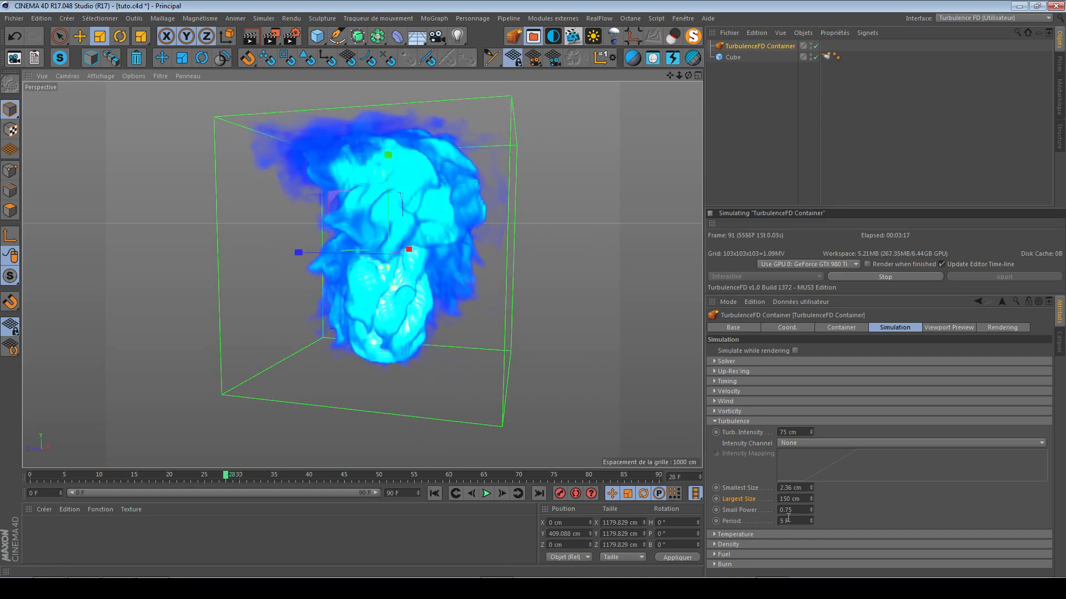
left_click_drag(795, 521, 702, 536)
type("100")
key("Return")
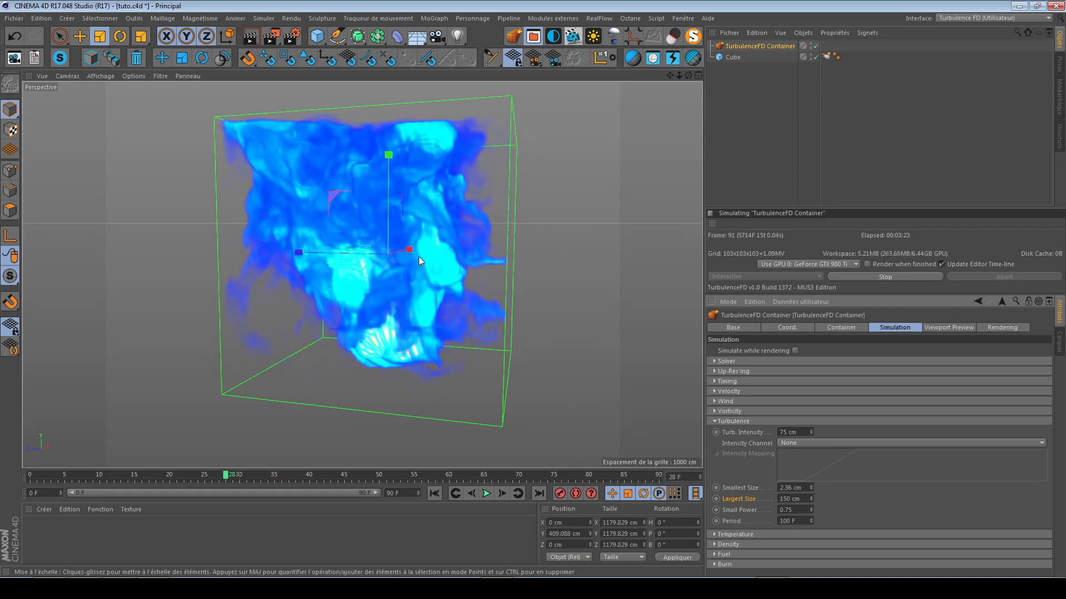
Set the turbulence's Largest Size to 550 cm and view the plume from a different side
mouse_move(382, 326)
left_mouse_down("alt")
mouse_move(427, 341)
mouse_move(375, 325)
left_mouse_up("alt")
double_click(788, 499)
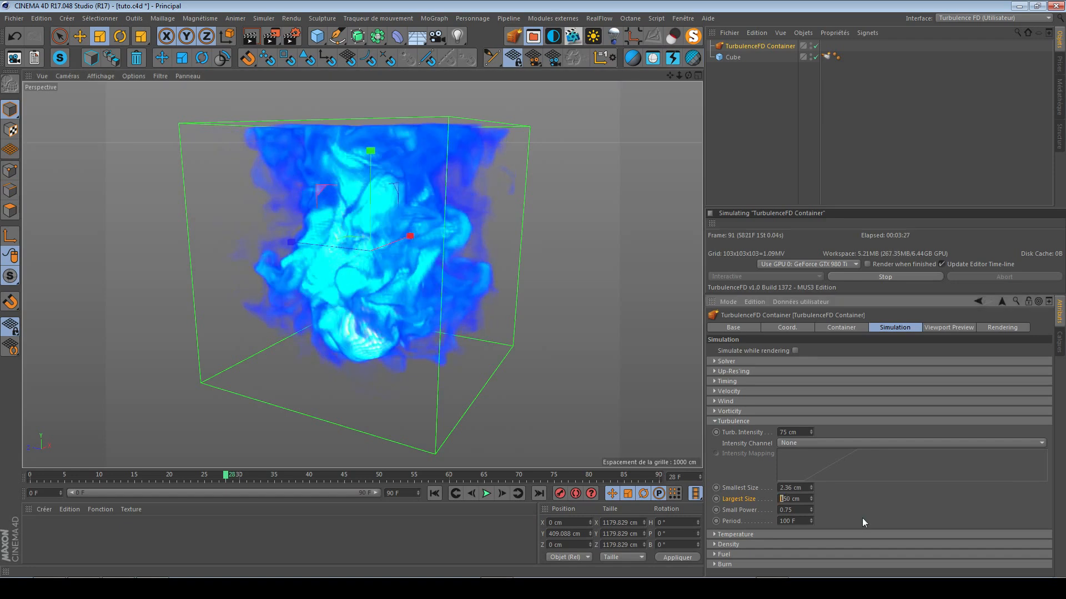
type("550")
key("Return")
mouse_move(355, 333)
left_mouse_down("alt")
mouse_move(395, 316)
mouse_move(414, 324)
mouse_move(366, 320)
mouse_move(560, 317)
mouse_move(378, 306)
mouse_move(355, 321)
left_mouse_up("alt")
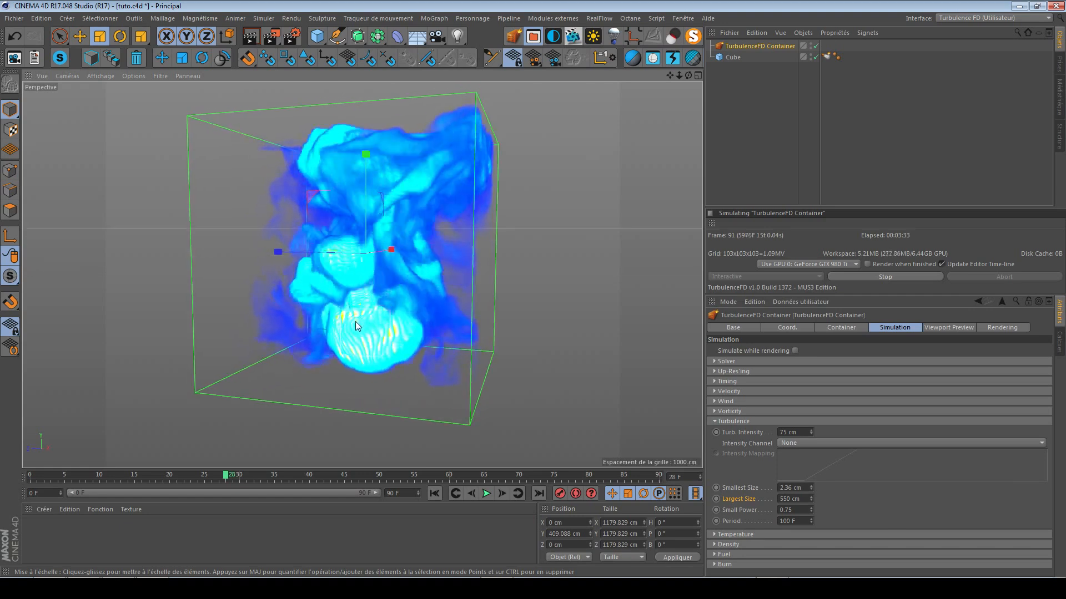
Set the turbulence's Period to 5 F and orbit around the running simulation
double_click(798, 520)
type("5")
key("Return")
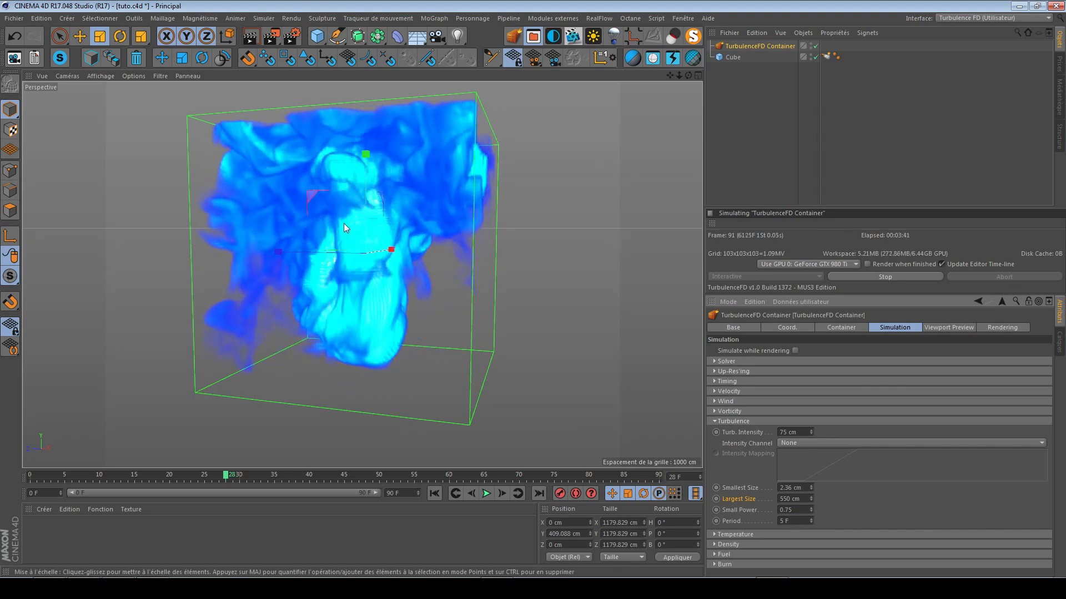
left_click_drag(369, 305, 327, 333, "alt")
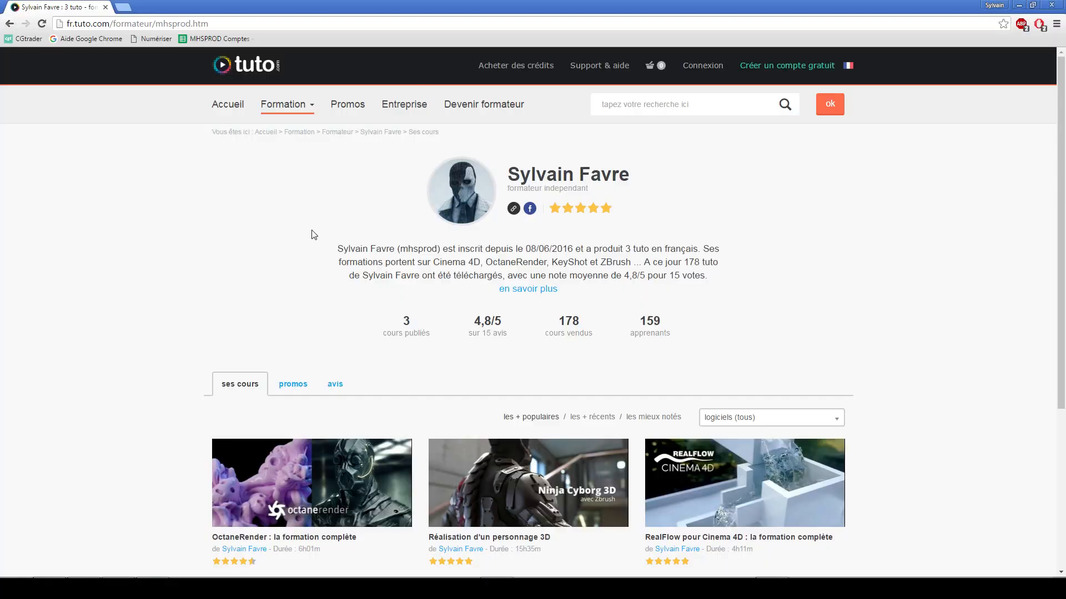
Switch to the web browser and look through the instructor's published courses on fr.tuto.com
scroll(602, 360, "down", 3)
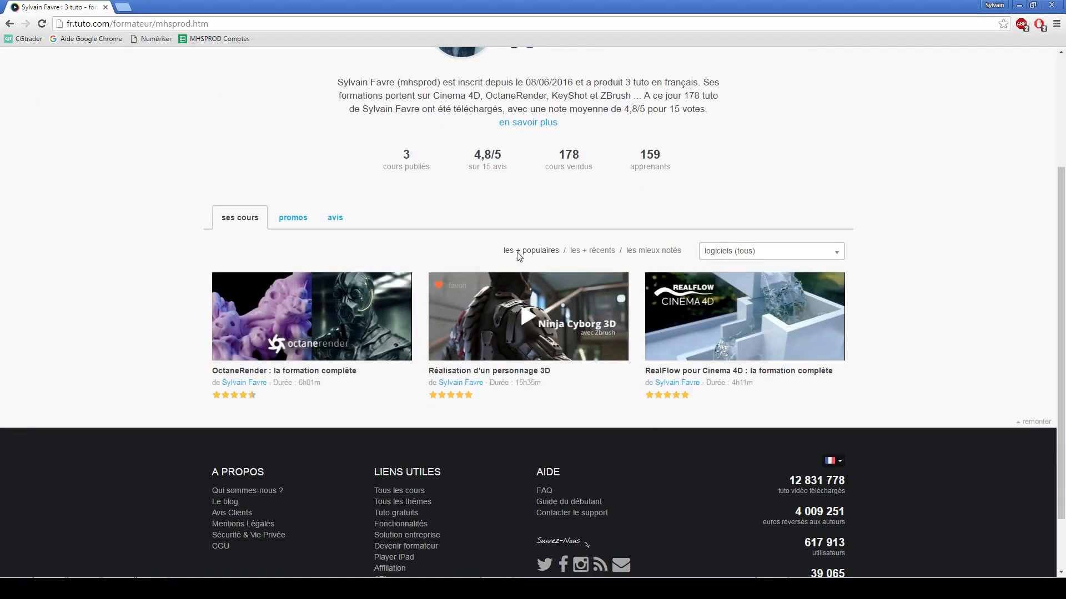
scroll(497, 364, "up", 3)
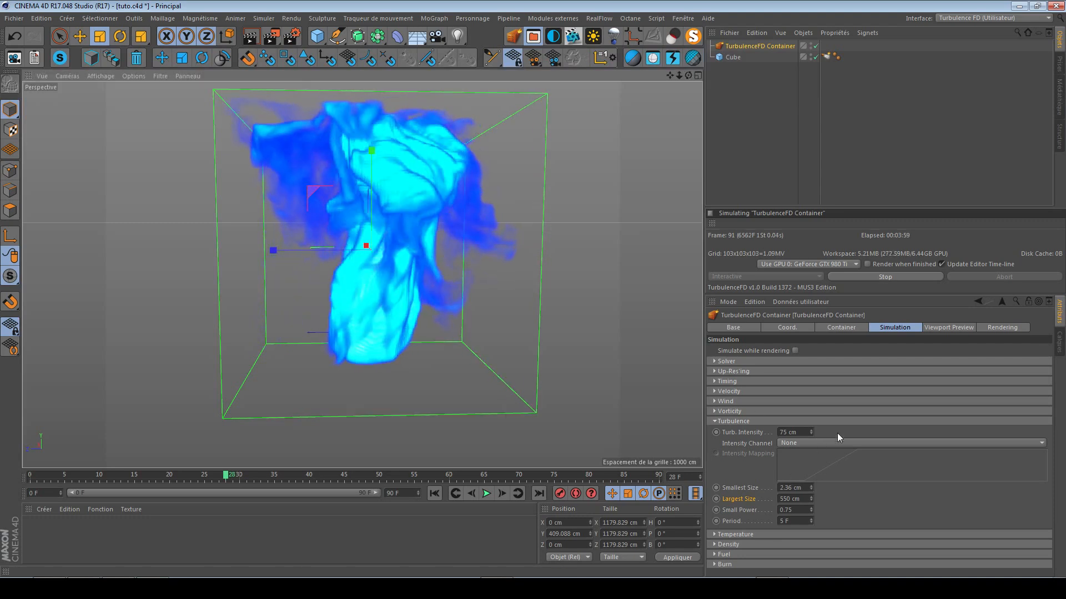
left_click_drag(385, 346, 395, 335, "alt")
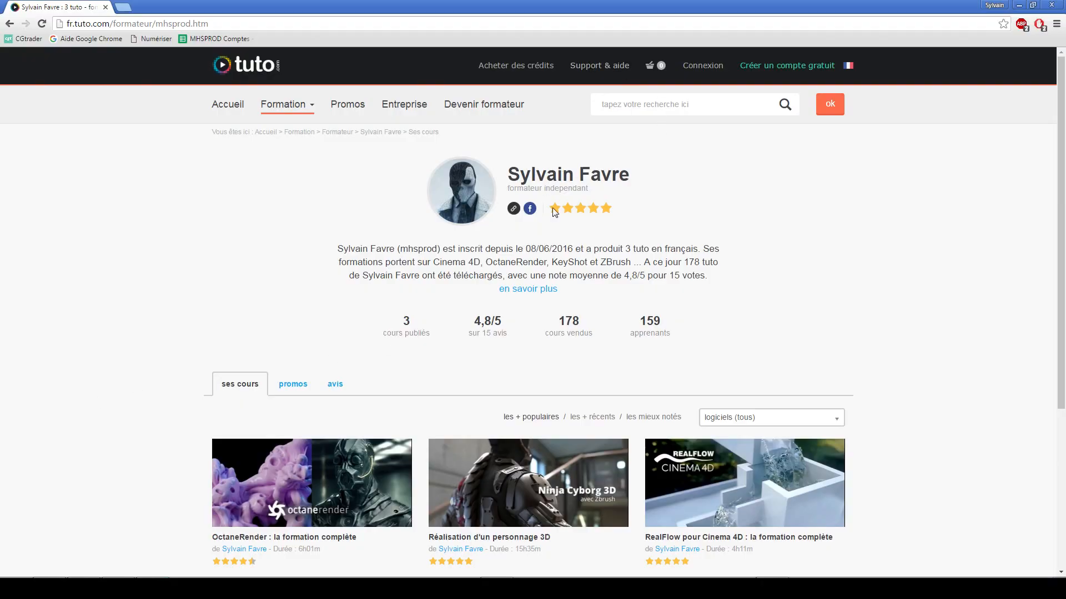
scroll(570, 290, "down", 3)
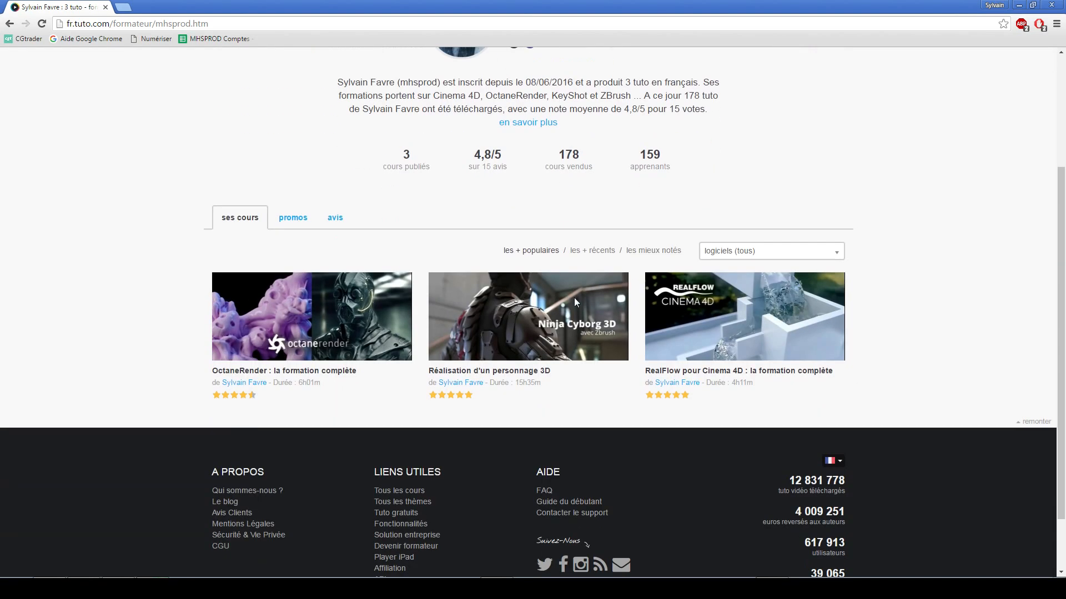
scroll(583, 315, "up", 3)
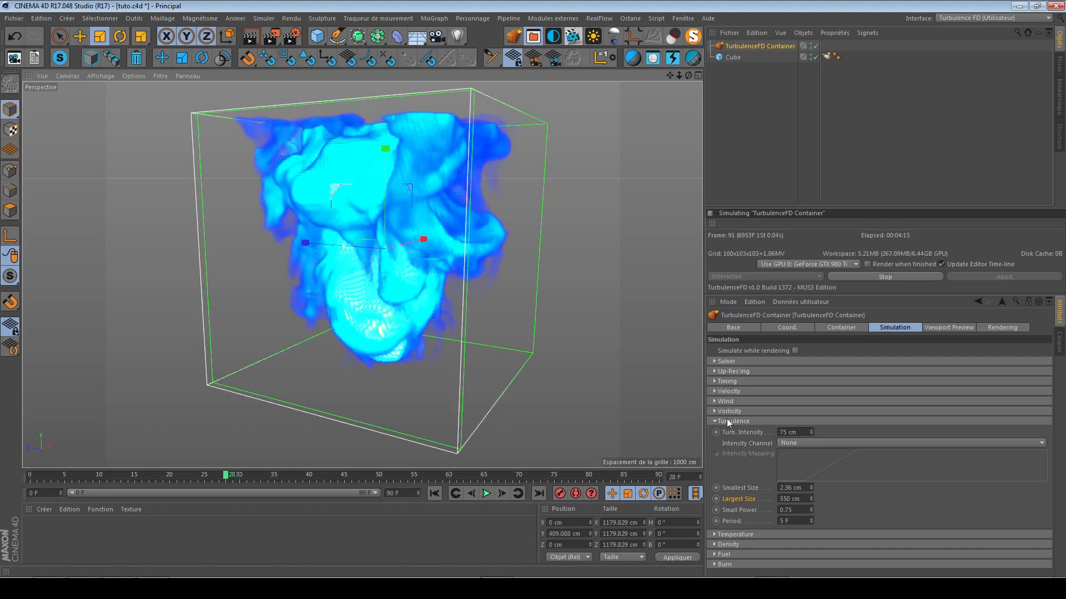
Set the container's Turb. Intensity to 55 cm and the turbulence's Largest Size to 150 cm
double_click(789, 430)
type("5")
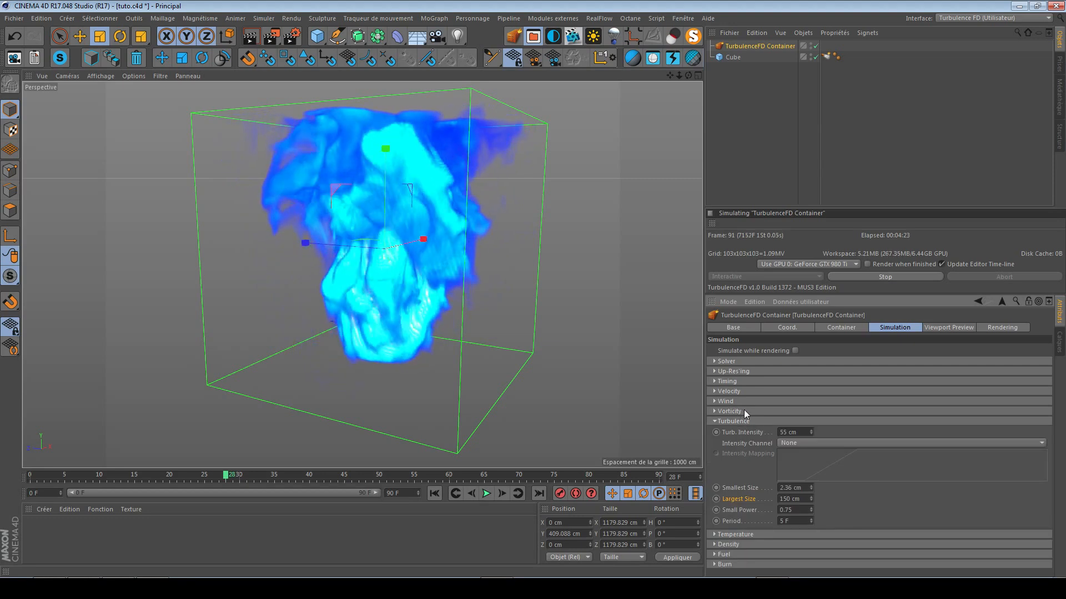
Set the container's Vorticity to 5 while the simulation runs
left_click(743, 411)
double_click(799, 422)
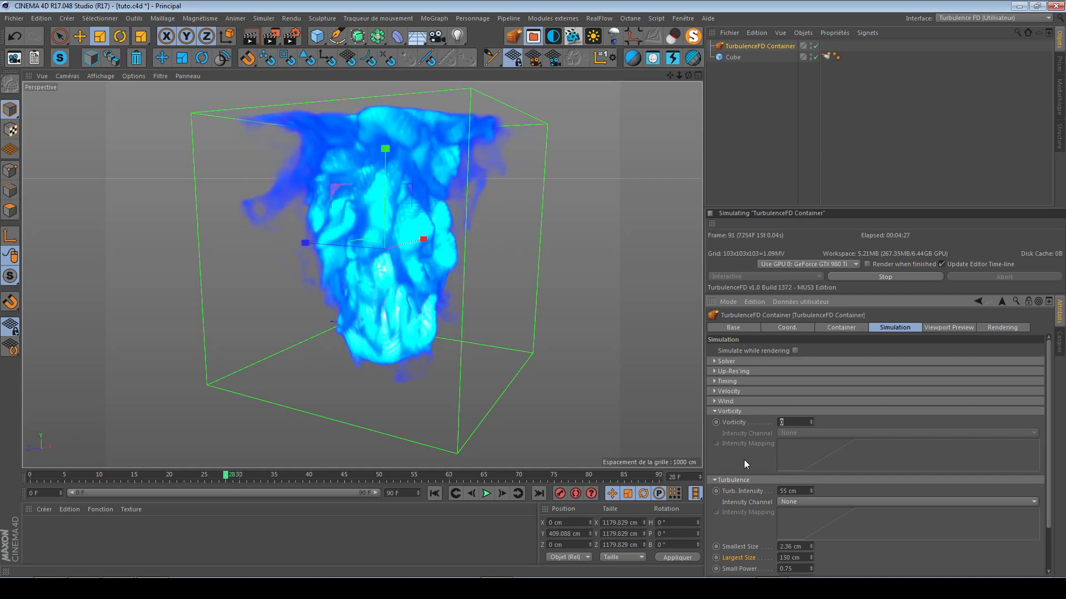
type("5")
key("Return")
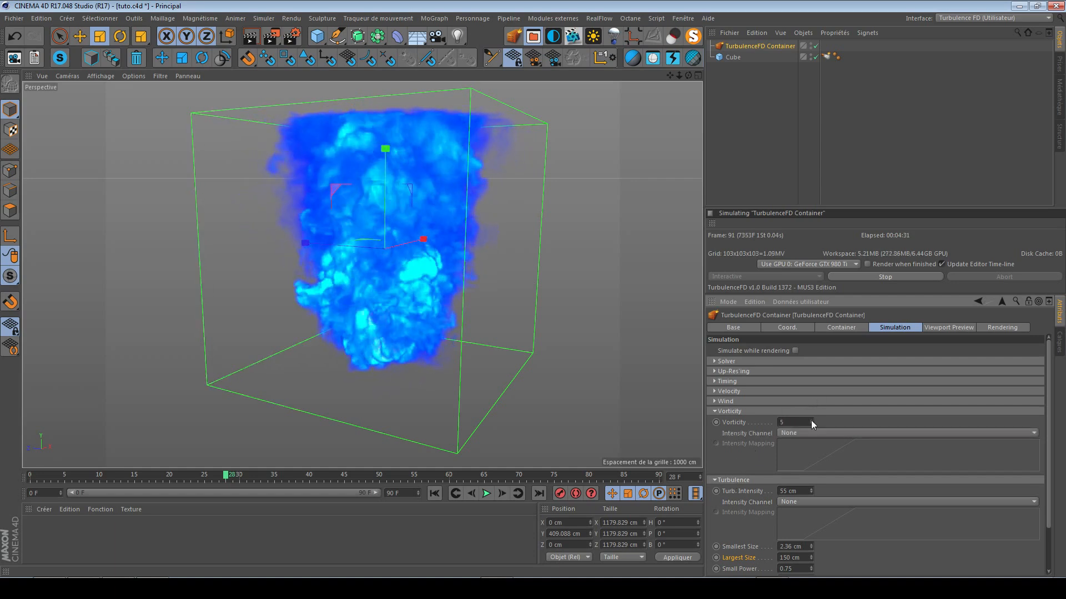
Set the container's Turb. Intensity to 25 cm and view the plume from several angles
left_click_drag(783, 491, 714, 480)
type("2")
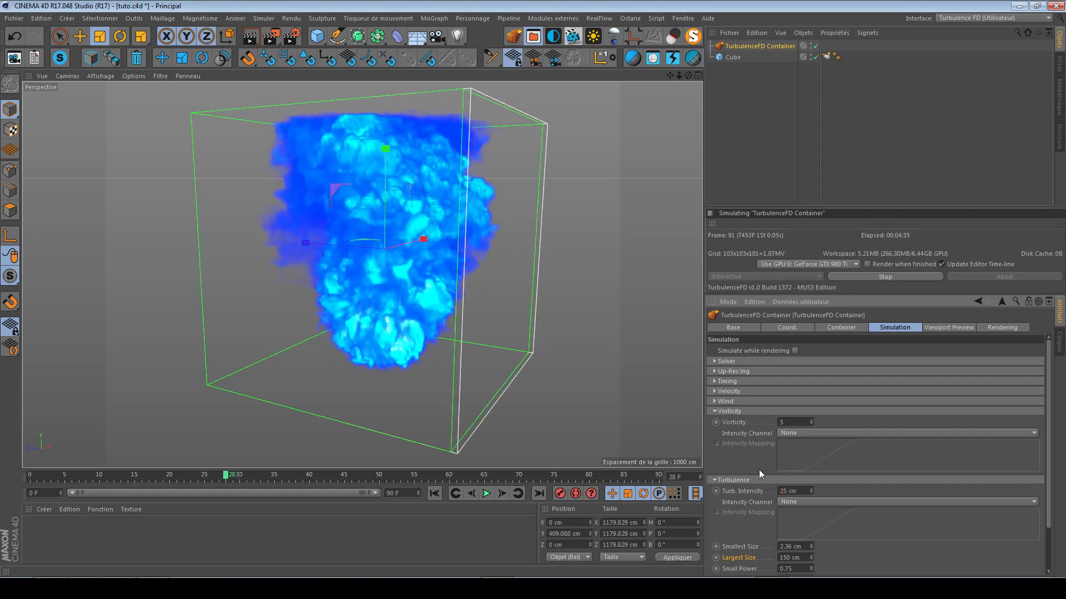
left_click_drag(469, 166, 434, 146, "alt")
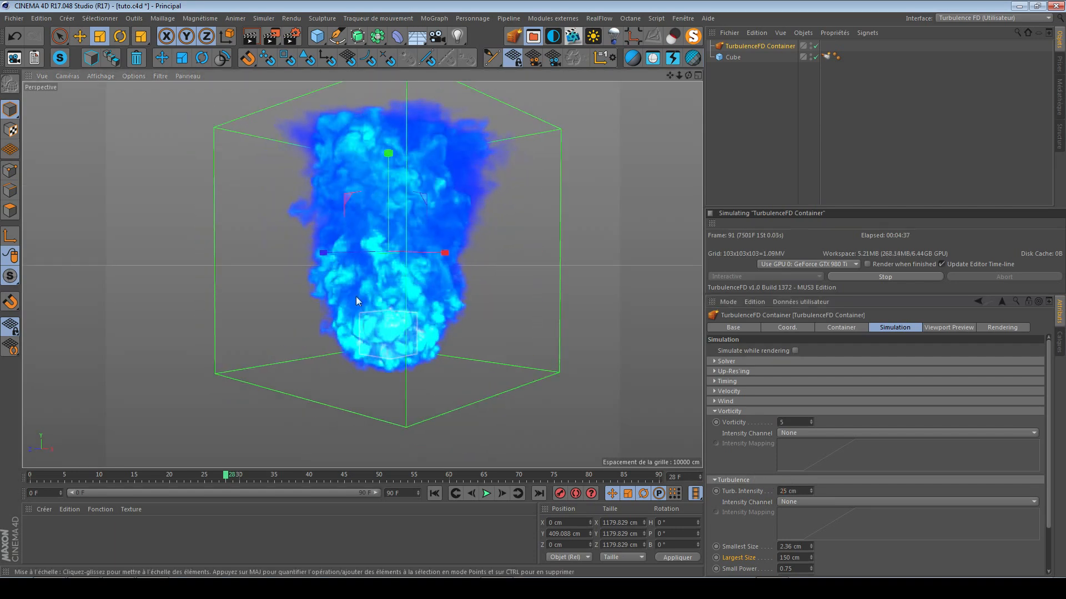
left_click_drag(371, 334, 408, 343, "alt")
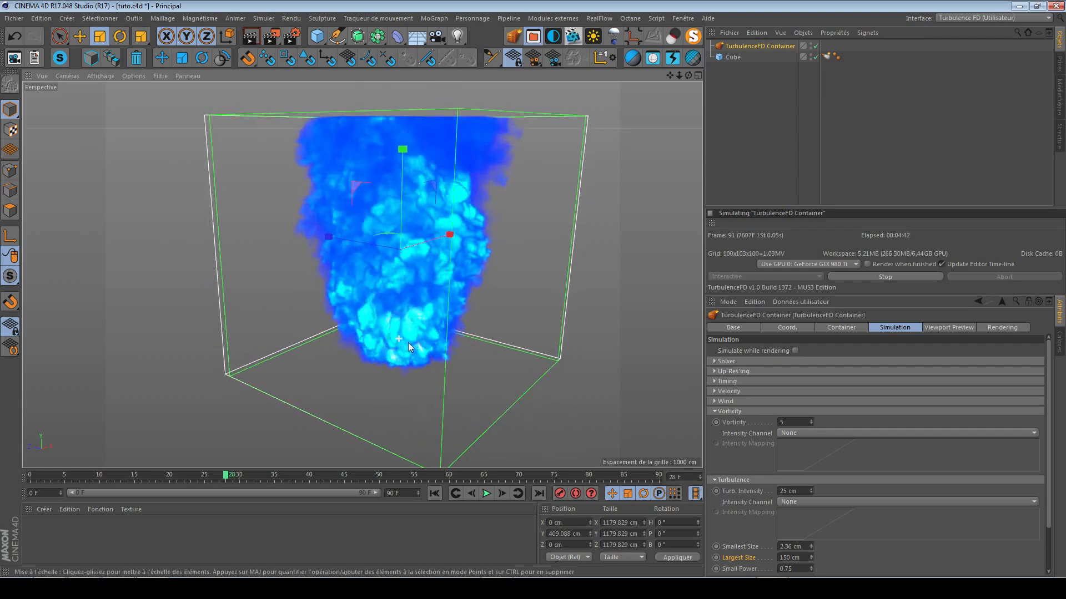
Stop the simulation, set the vorticity's Intensity Channel to Temperature, and restart the interactive simulation
left_click(900, 275)
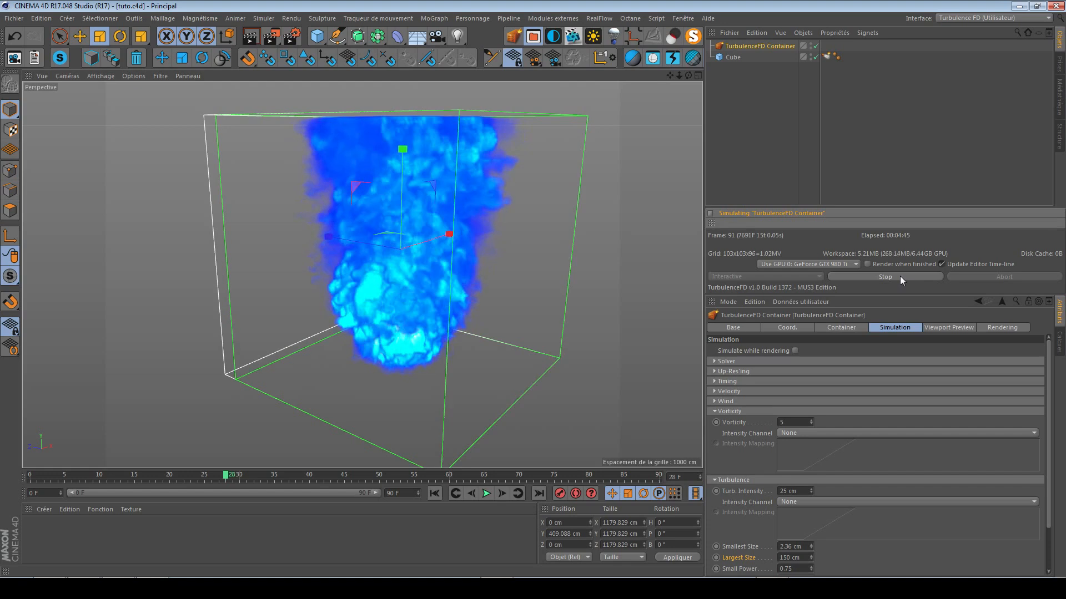
left_click(824, 433)
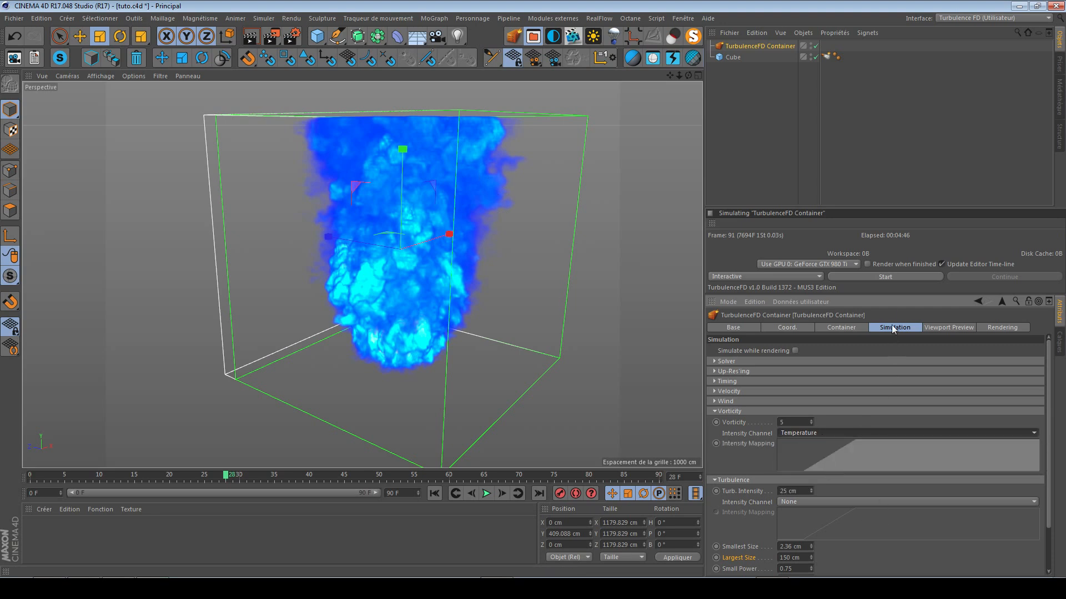
left_click(871, 277)
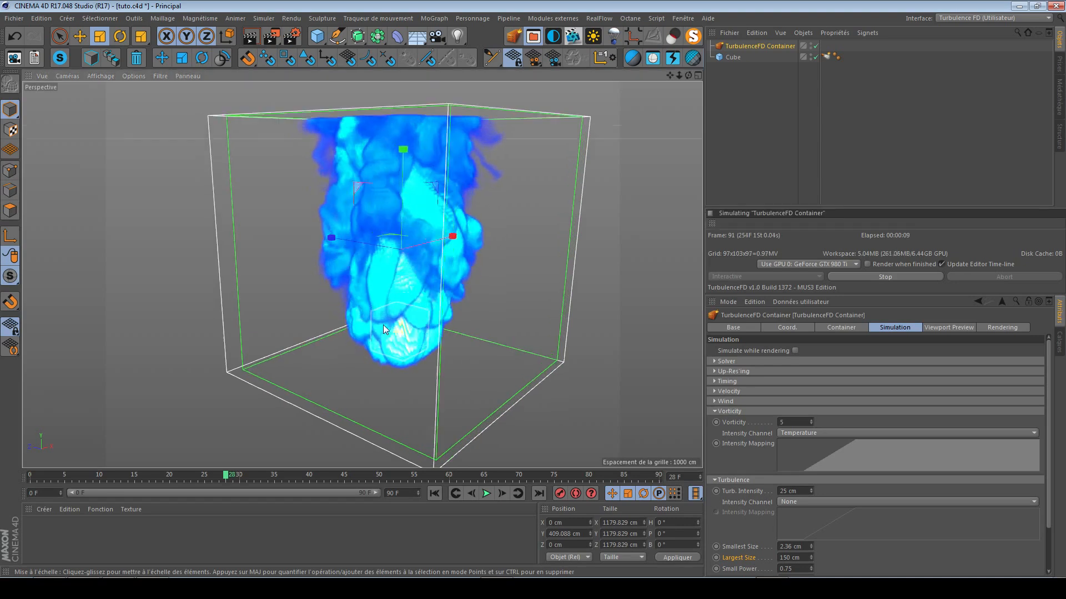
left_click_drag(368, 321, 420, 332, "alt")
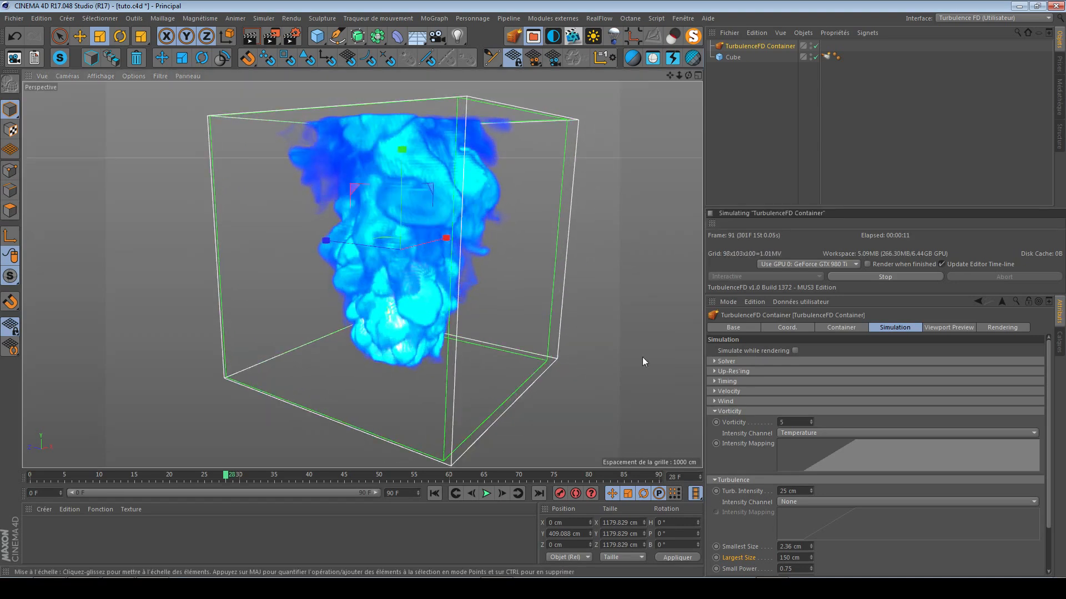
Set the container's Vorticity to 25 and view the plume from another angle
left_click_drag(792, 420, 764, 434)
type("25")
key("Return")
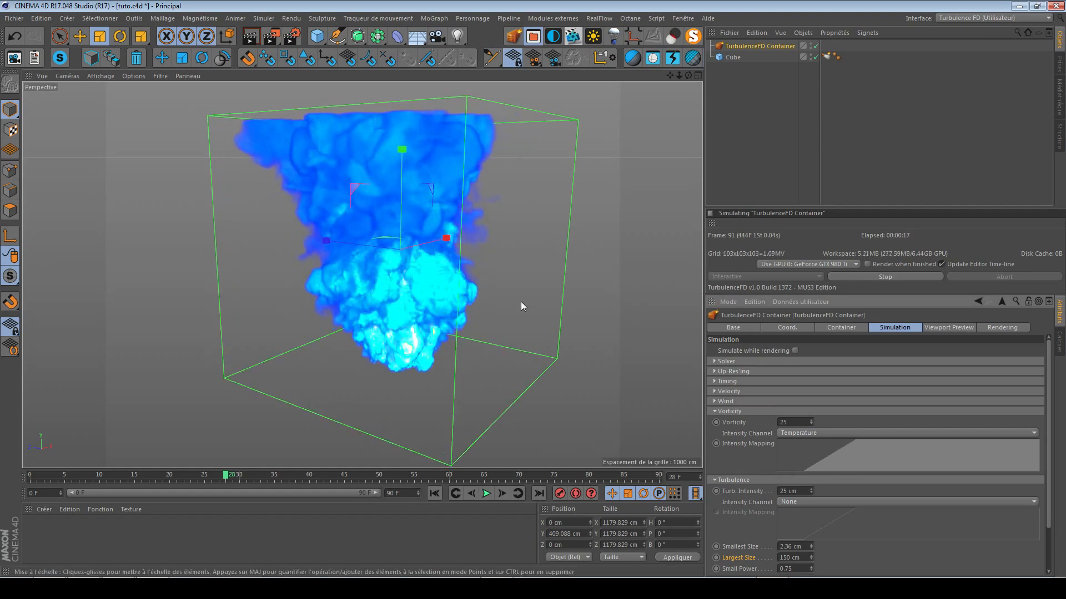
left_click_drag(360, 279, 393, 322, "alt")
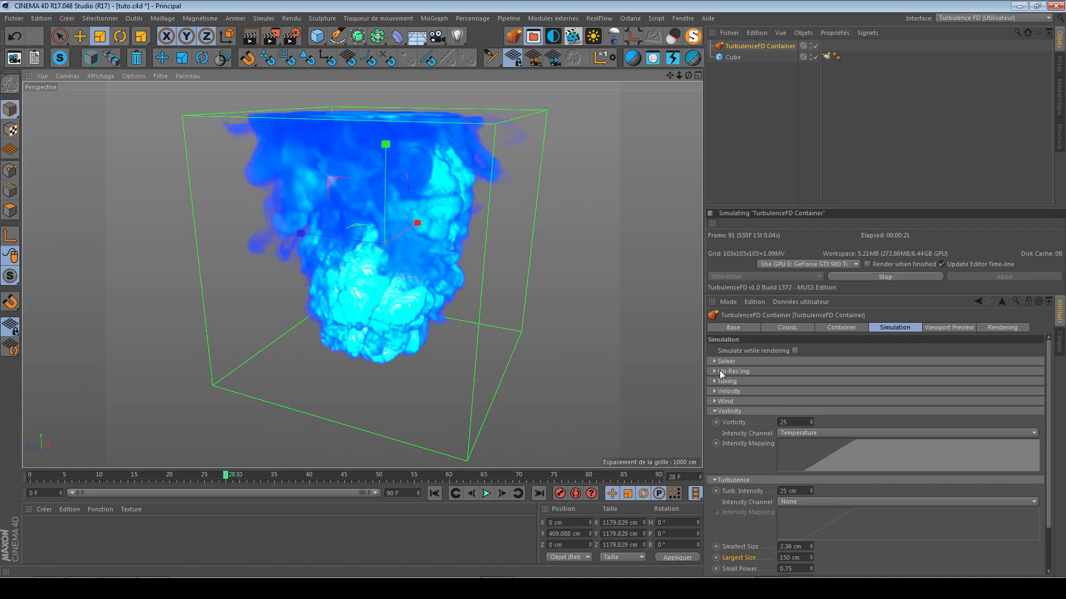
Stop the simulation, show the Container settings, and open the settings of the cube's TurbulenceFD emitter tag
left_click(874, 276)
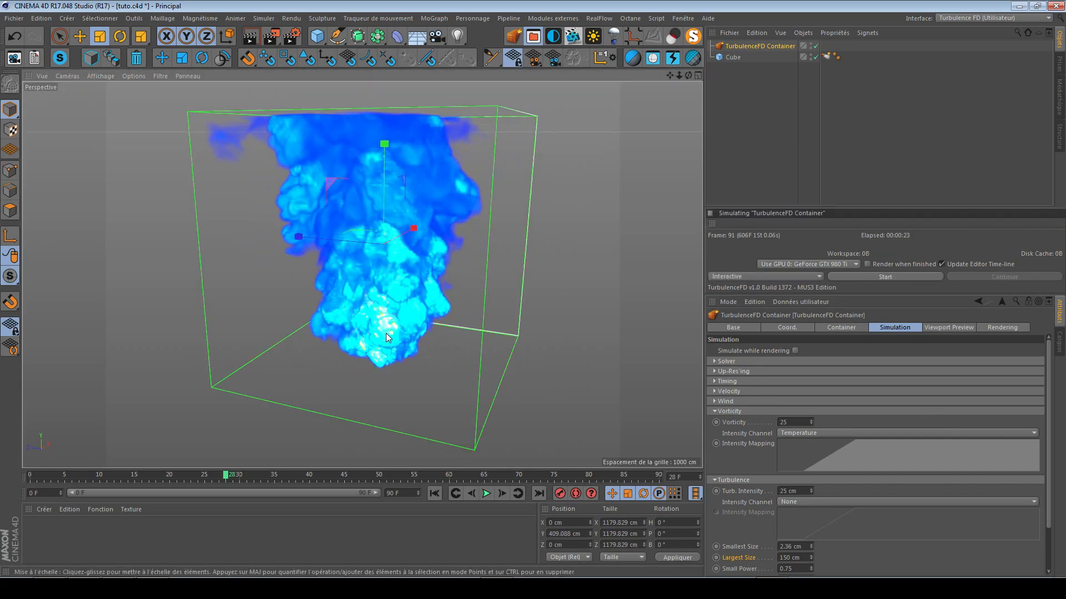
middle_click_drag(386, 334, 389, 325, "alt")
left_click(835, 327)
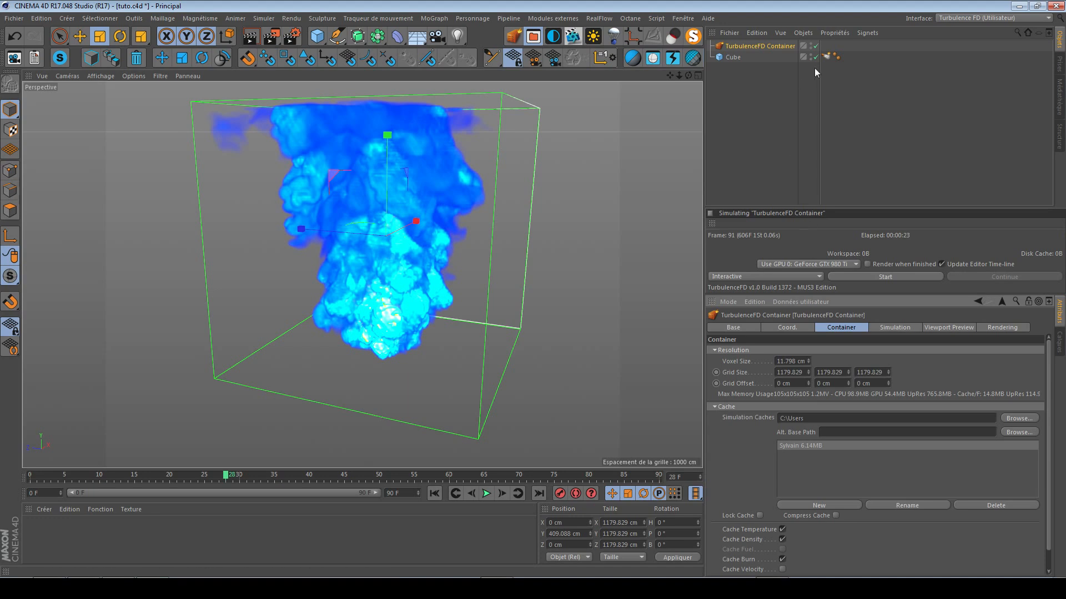
left_click(826, 56)
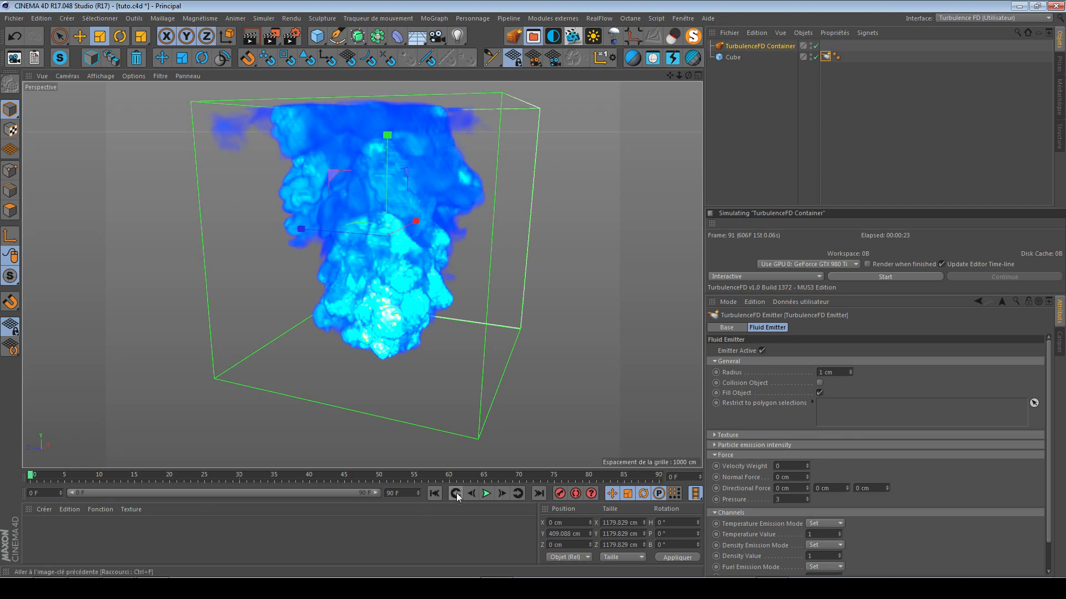
Keyframe the emitter's Pressure at 25 on frame 5 and 3 on frame 10, and animate Temperature Value down to 0 and Density Value to 0.01
left_click(100, 478)
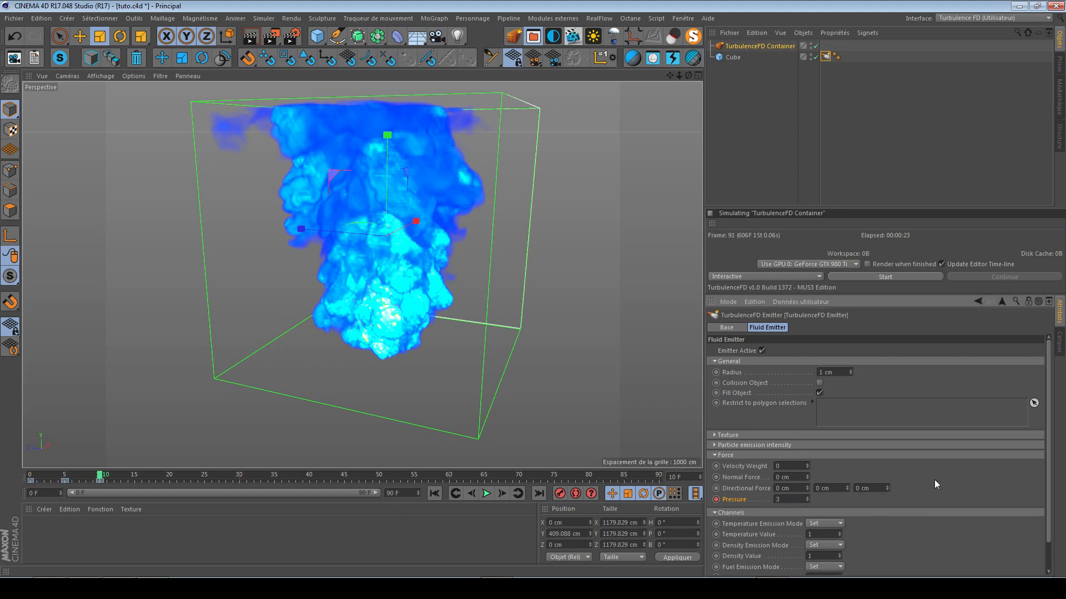
scroll(934, 484, "down", 1)
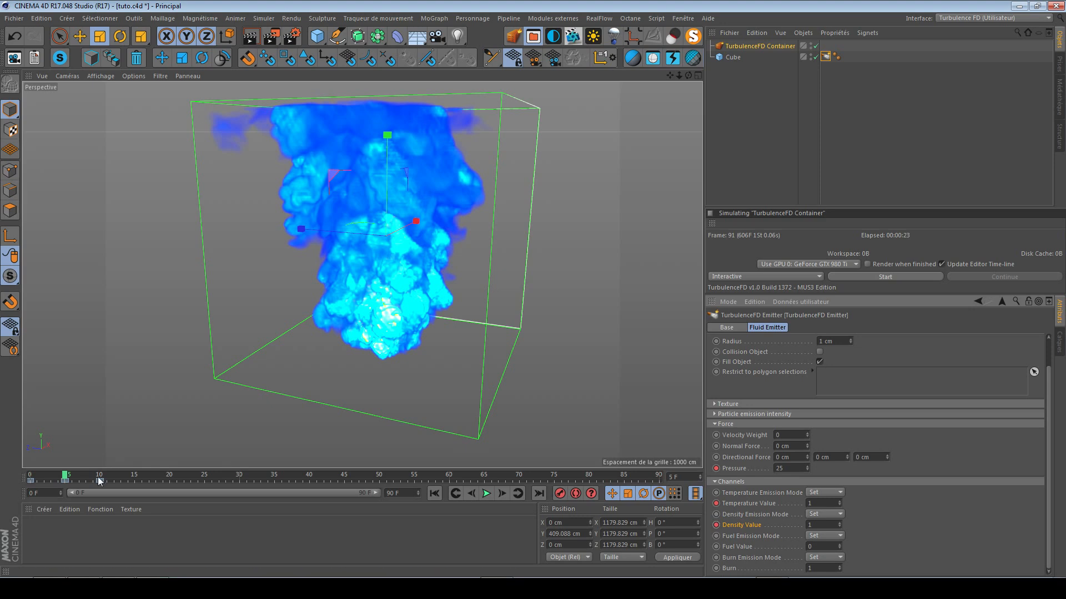
left_click_drag(174, 479, 170, 479)
scroll(365, 335, "down", 2)
middle_click_drag(384, 328, 389, 351, "alt")
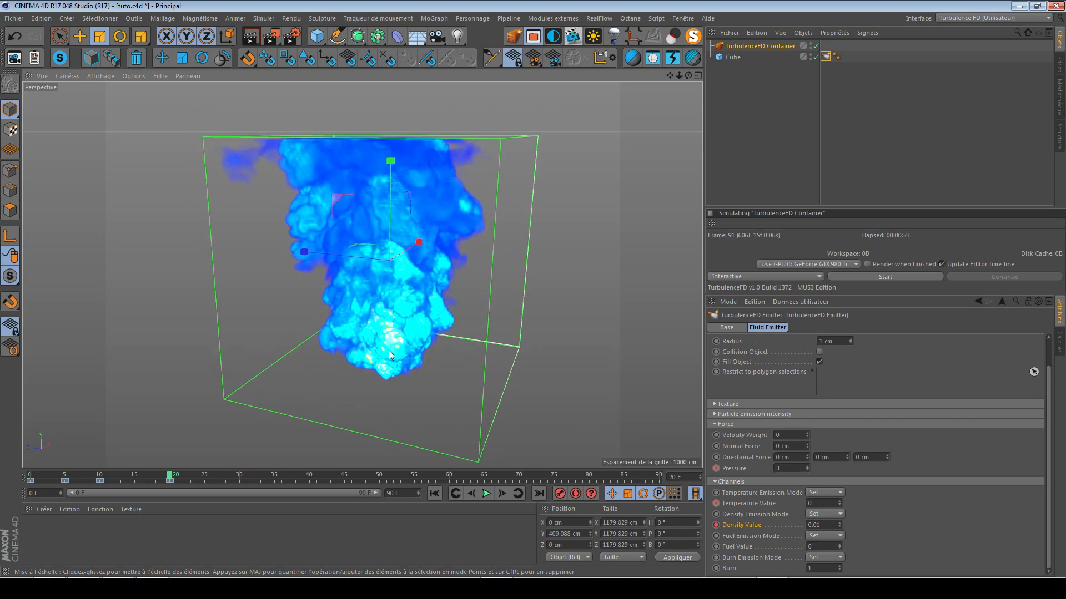
Restart the interactive simulation from frame 0, play the timeline to preview the keyframed burst, and stop the simulation
left_click(862, 276)
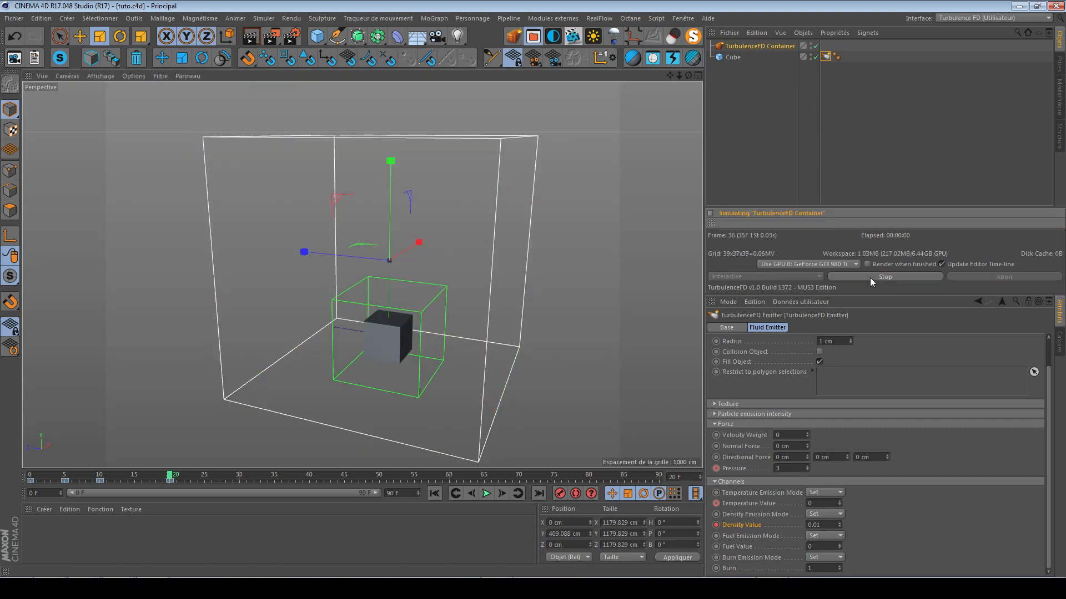
left_click(871, 277)
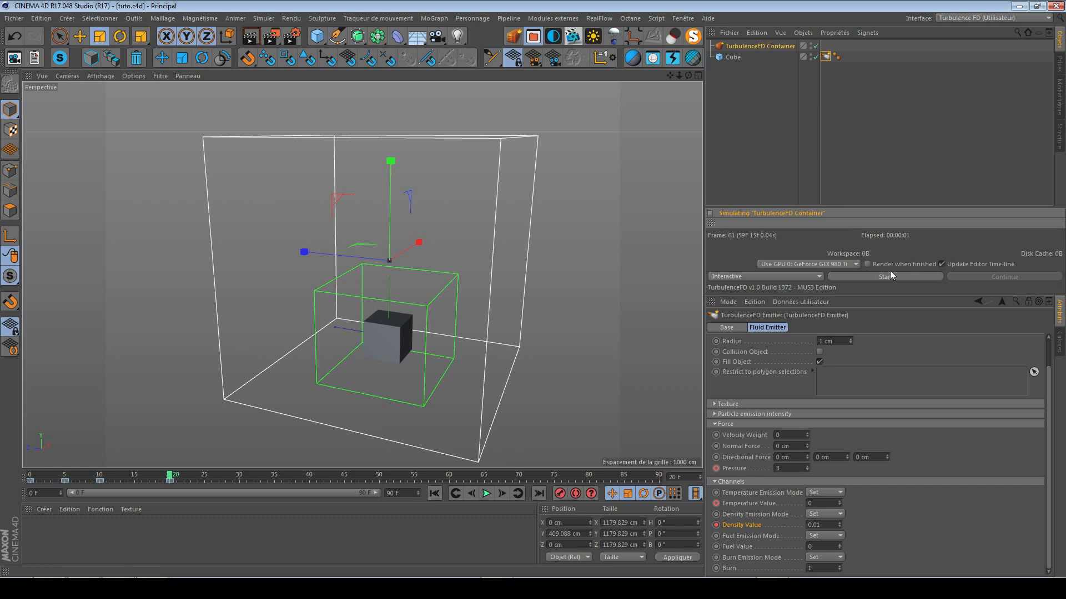
left_click(440, 492)
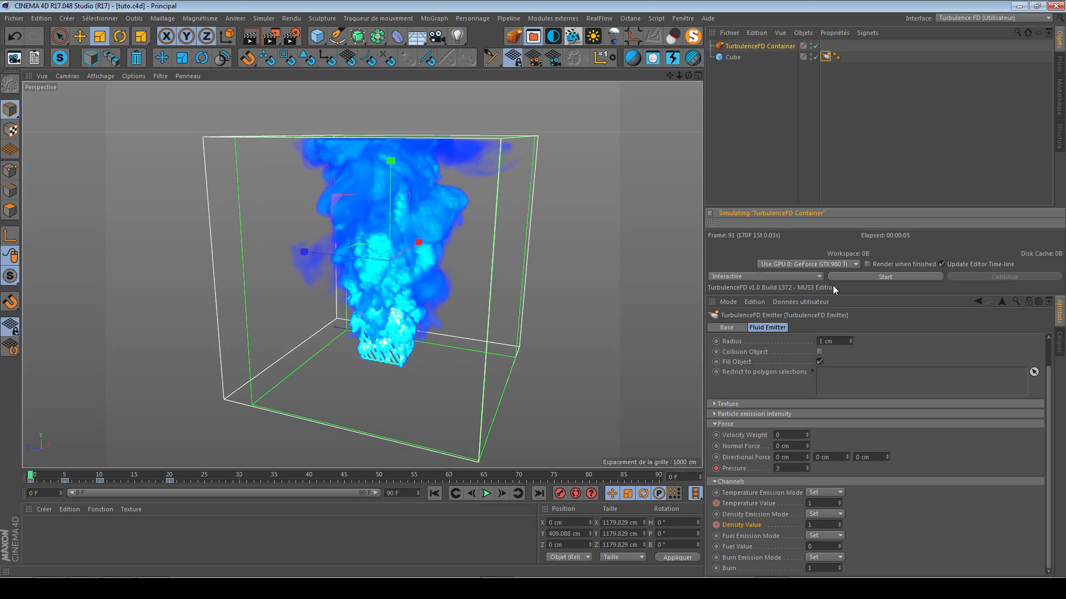
left_click(883, 278)
left_click(484, 498)
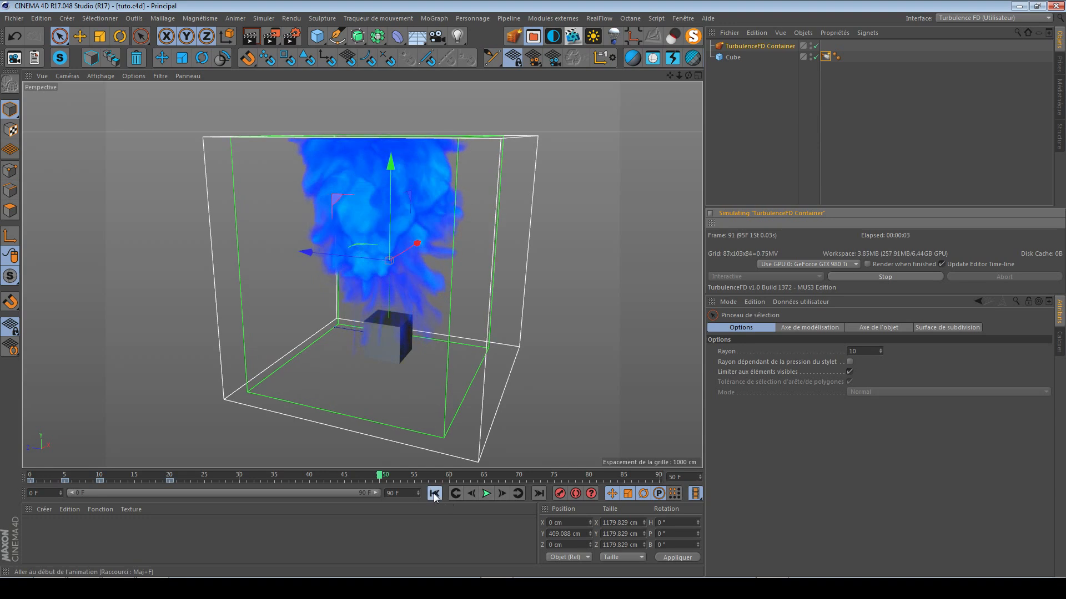
left_click(435, 493)
left_click(488, 494)
left_click(437, 493)
left_click(871, 279)
Switch the simulation mode to Cache and start simulating the container into the cache
left_click(767, 276)
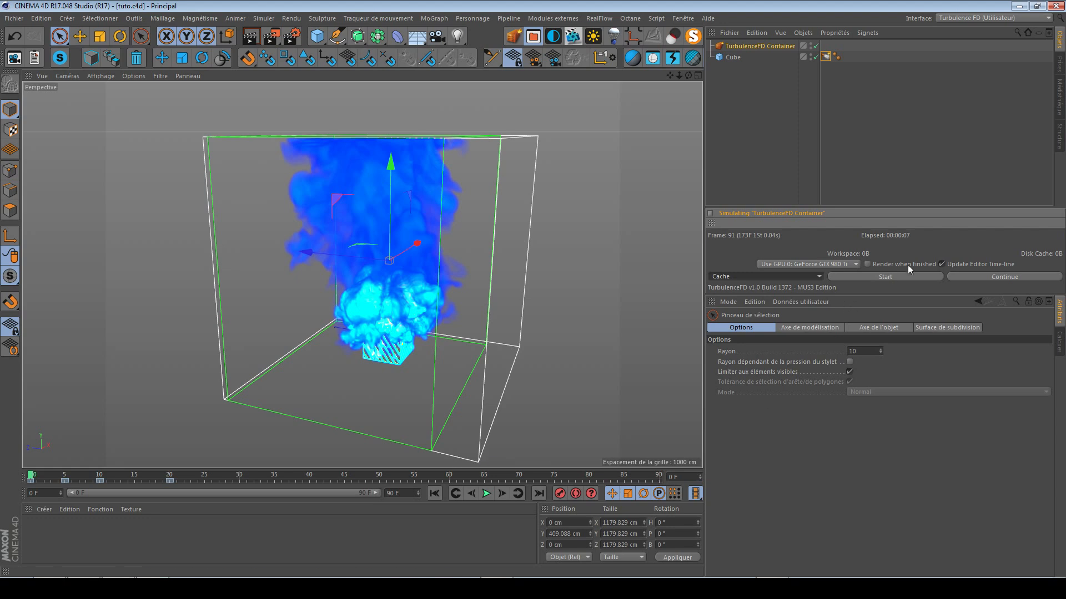
left_click_drag(290, 327, 297, 317, "alt")
key("e")
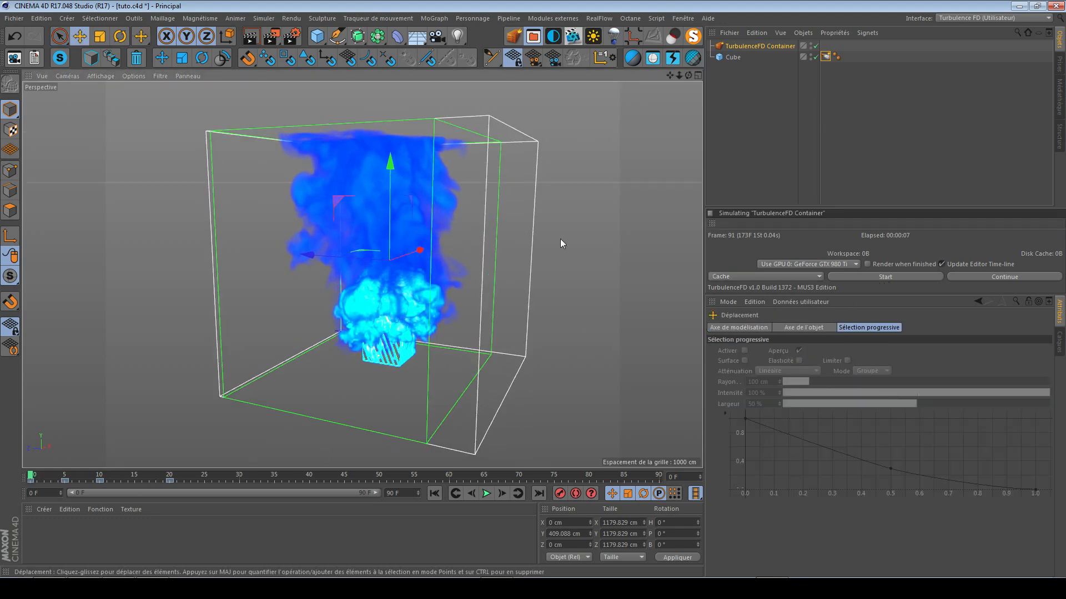
left_click(884, 278)
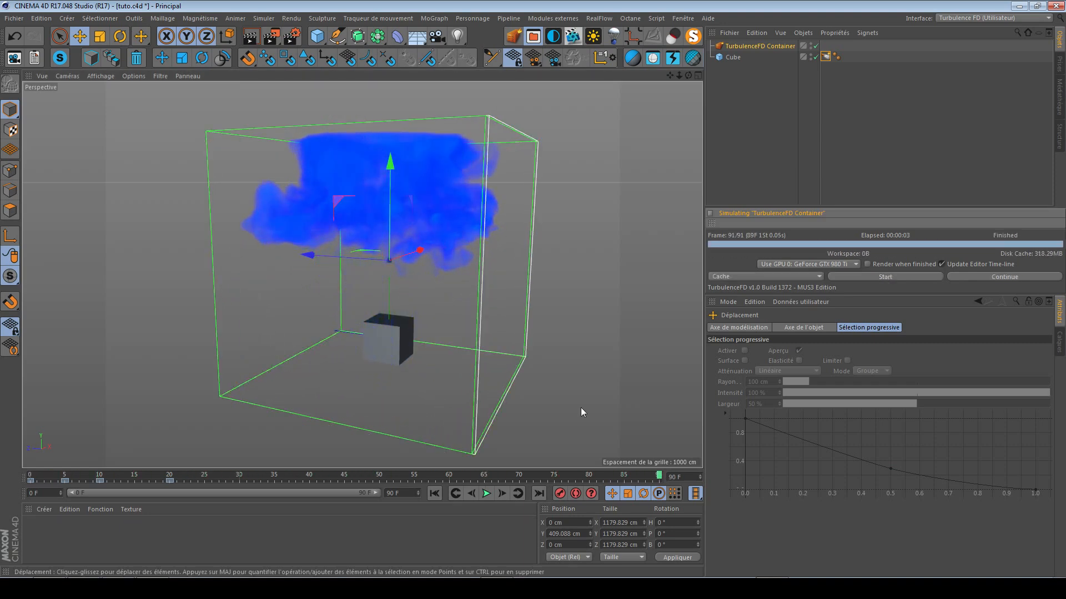
Play back the cached simulation, pause it at frame 40, and examine the cloud from another angle
left_click(486, 493)
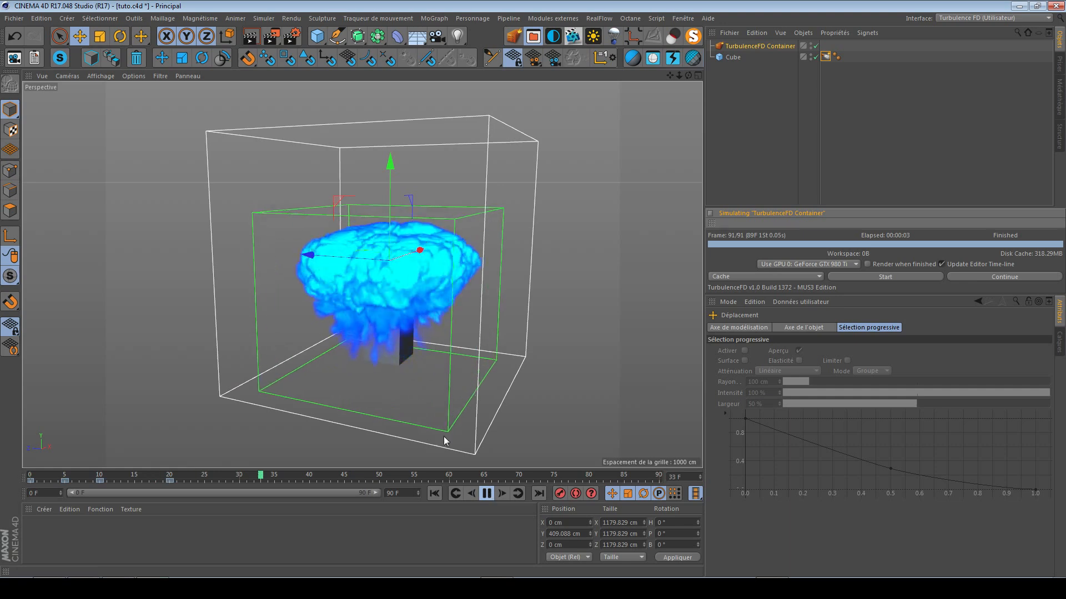
left_click_drag(259, 302, 466, 551, "alt")
left_click(486, 493)
left_click_drag(403, 373, 326, 313, "alt")
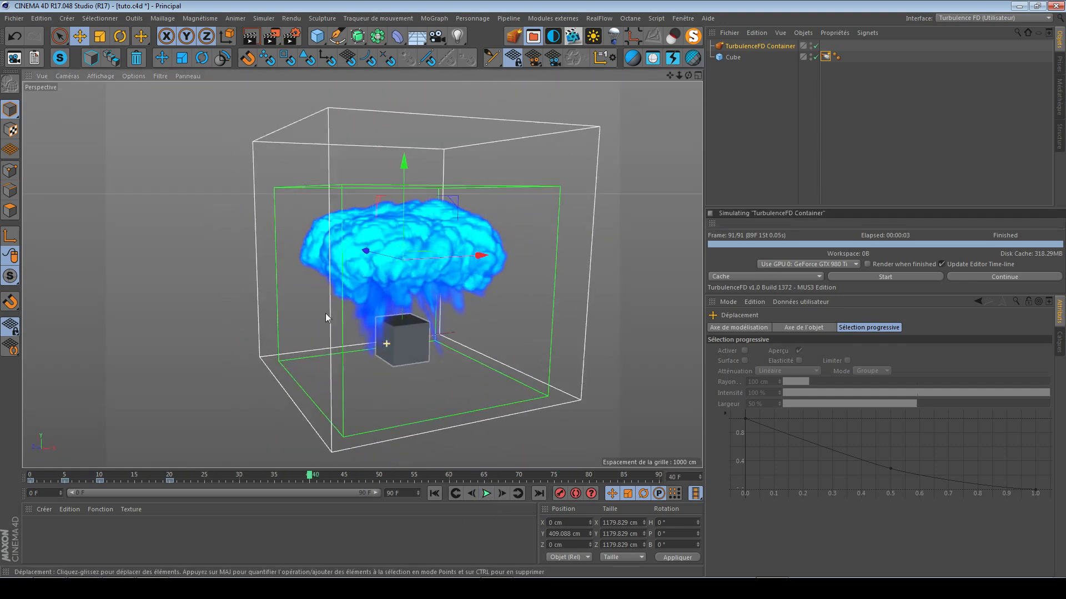
Set the TurbulenceFD container's viewport preview channel to Density and examine the cloud up close
left_click(744, 49)
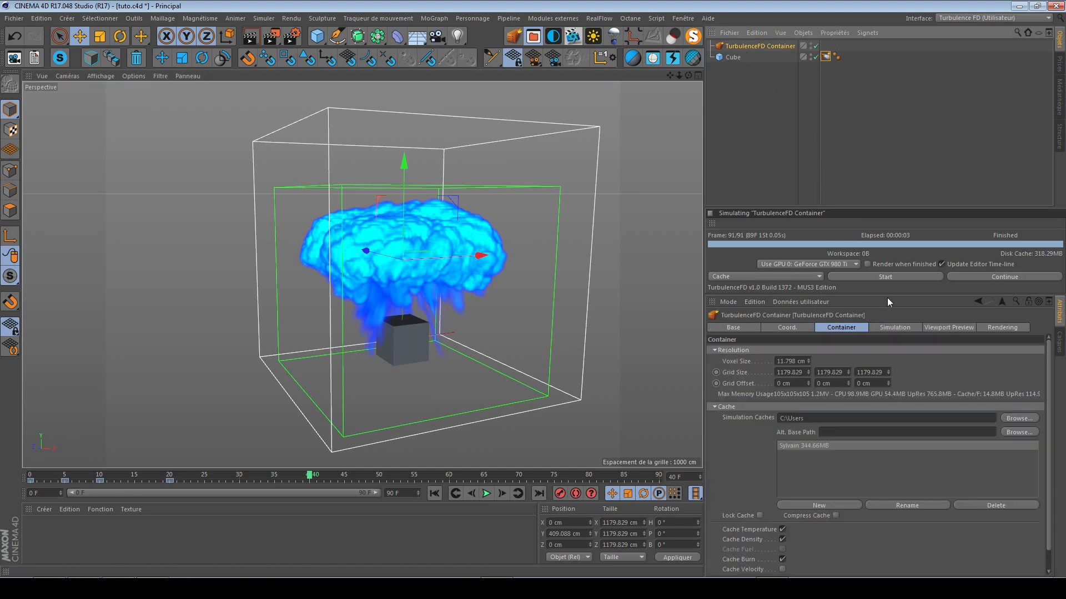
left_click(887, 328)
left_click(947, 329)
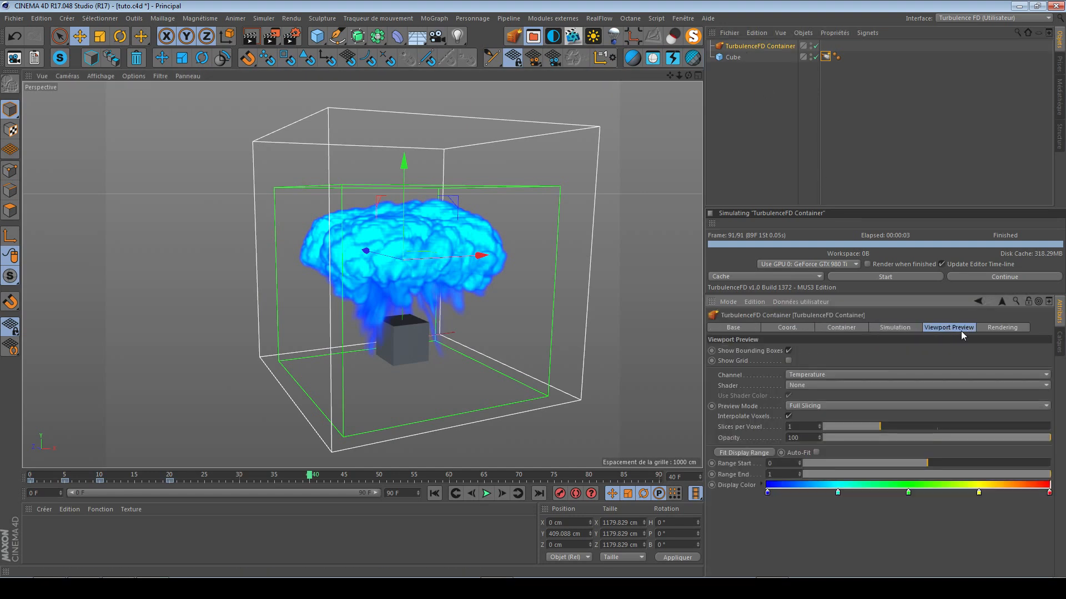
left_click(860, 374)
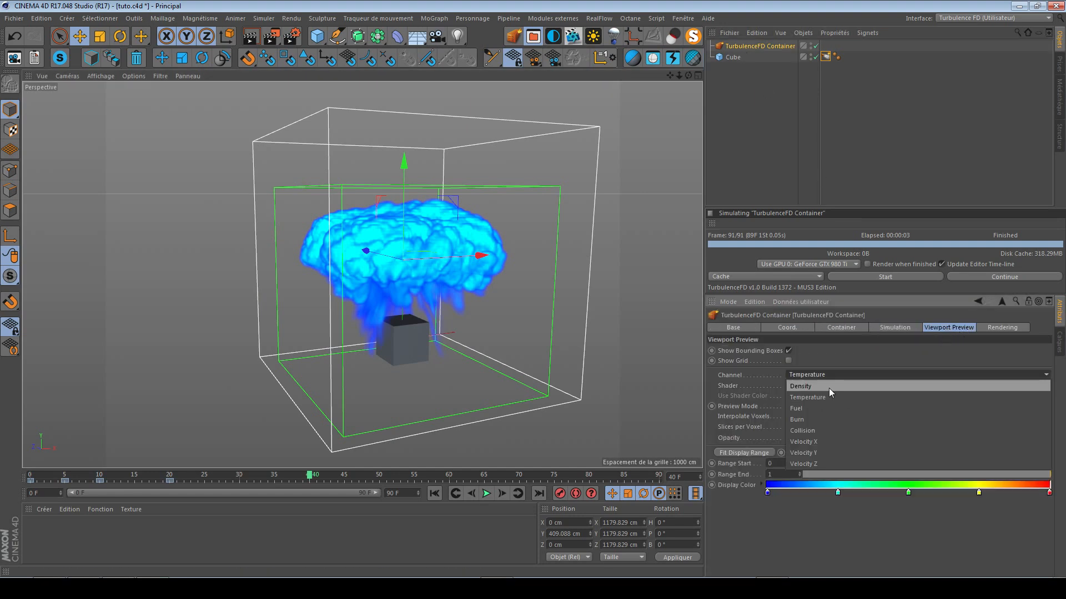
left_click(828, 387)
left_click_drag(406, 328, 350, 306, "alt")
right_click_drag(398, 335, 458, 341, "alt")
left_click_drag(433, 333, 366, 319, "alt")
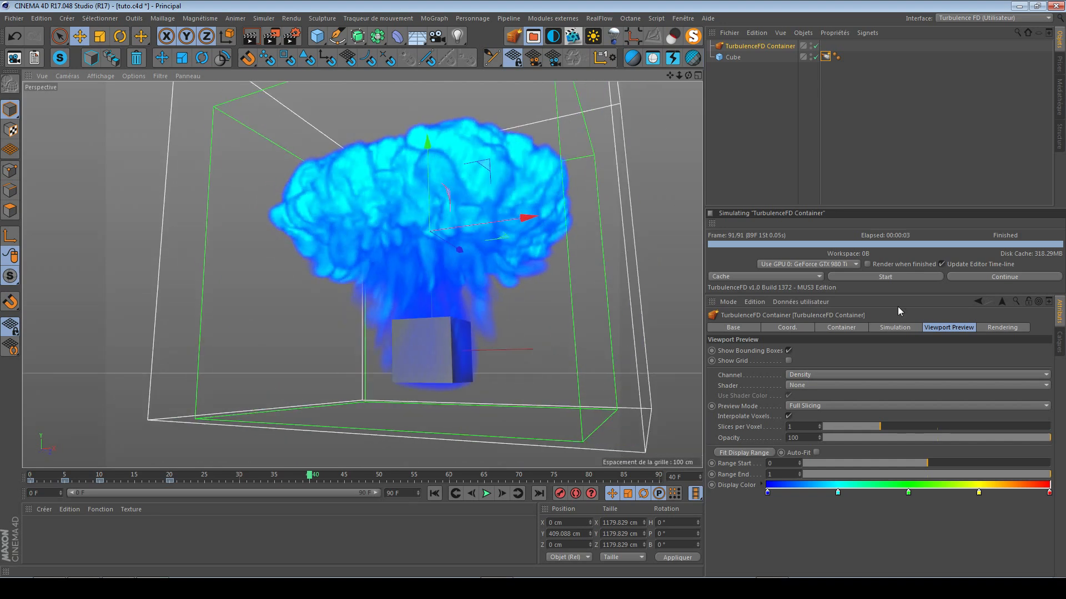
Set the container's viewport preview channel to Burn, play back the cached animation, and return to frame 0
left_click(852, 373)
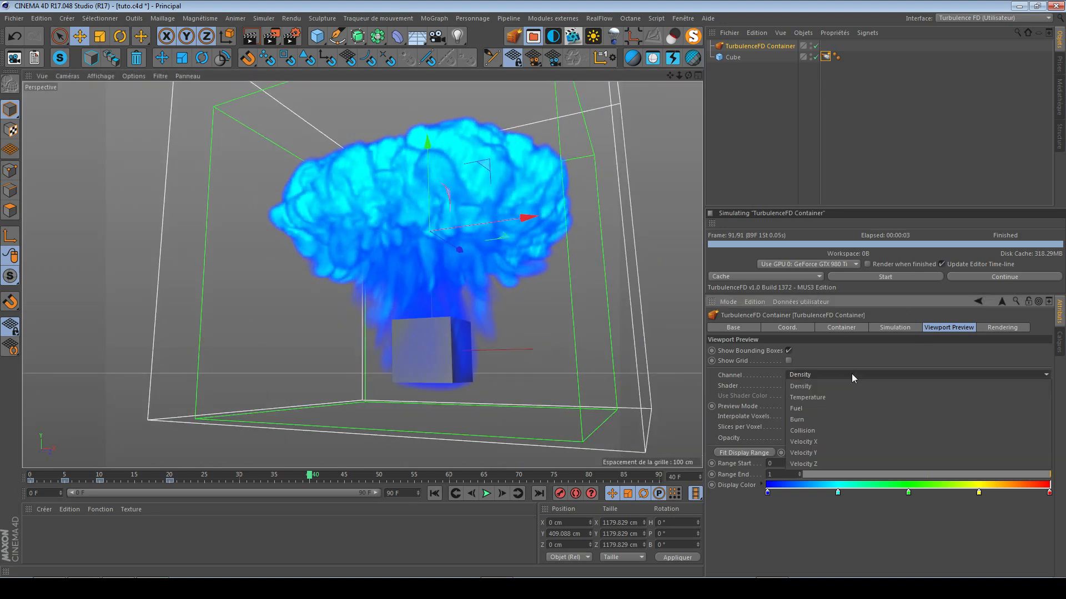
left_click(827, 416)
left_click_drag(467, 345, 545, 395, "alt")
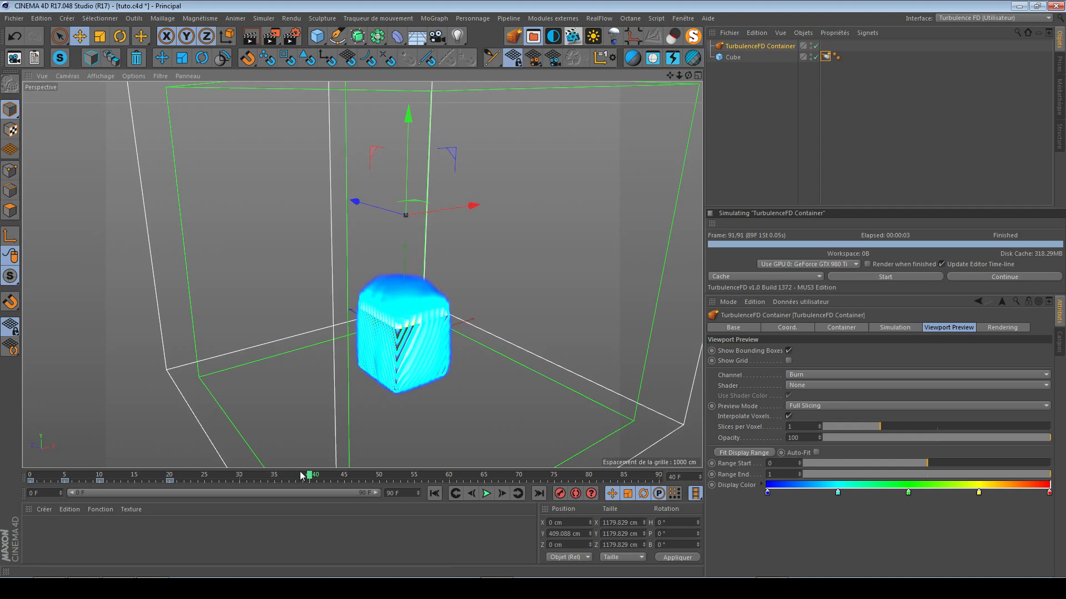
left_click(101, 480)
left_click(435, 493)
left_click(486, 493)
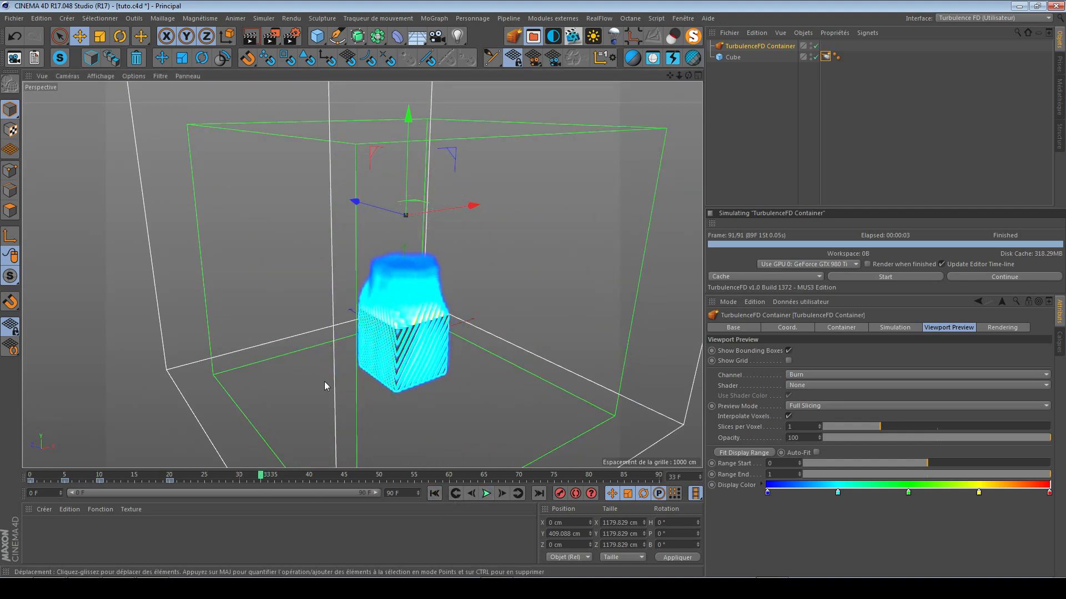
left_click(434, 493)
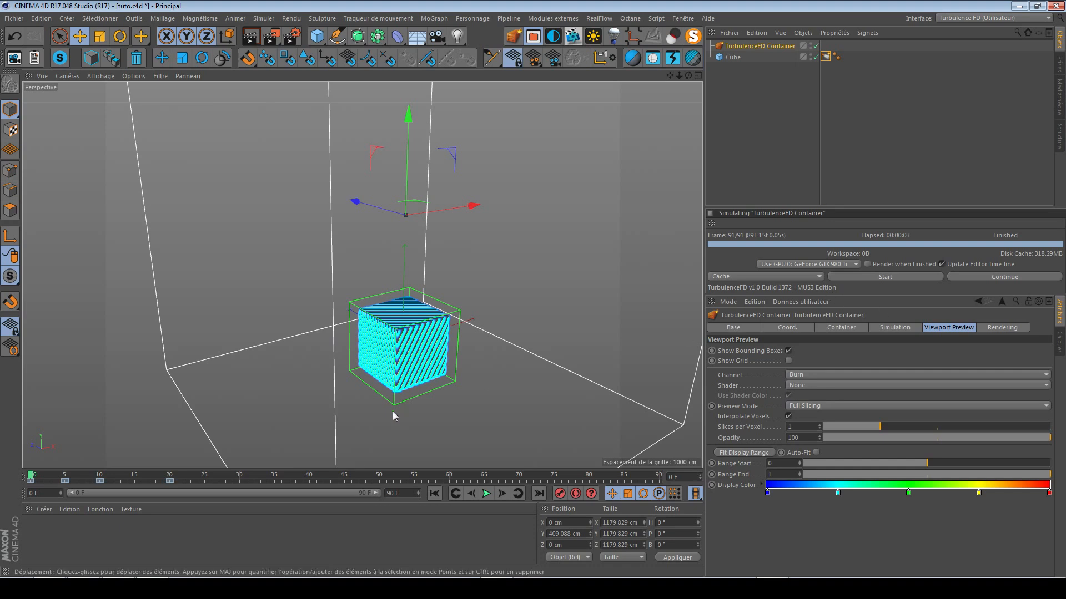
Switch the simulation mode to Interactive, start the simulation, and show the container's Burn settings
left_click(806, 278)
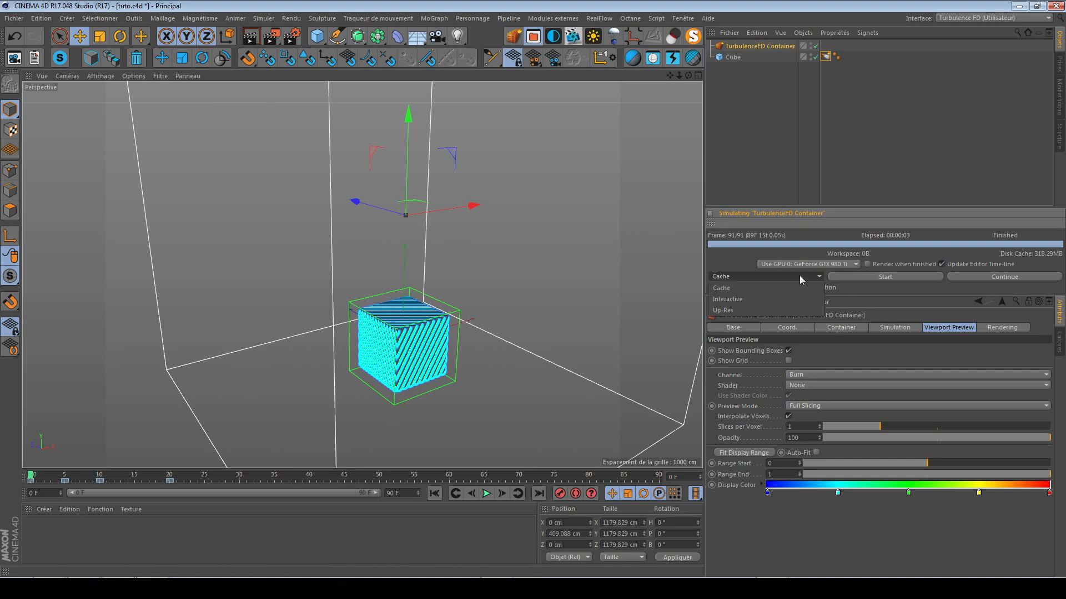
left_click(899, 279)
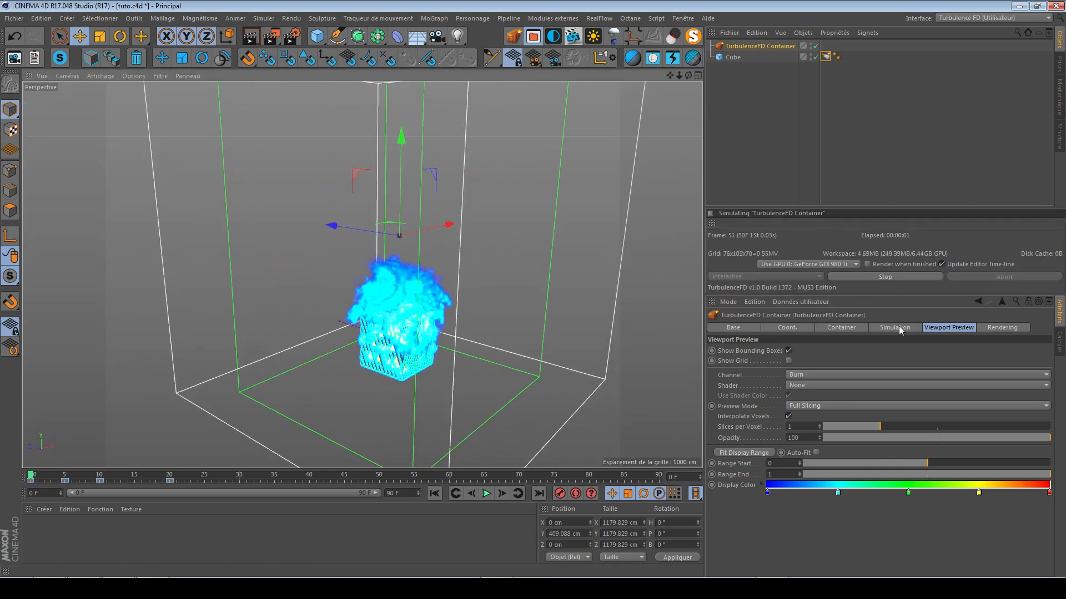
left_click(895, 328)
left_click(739, 410)
left_click(739, 410)
left_click(724, 461)
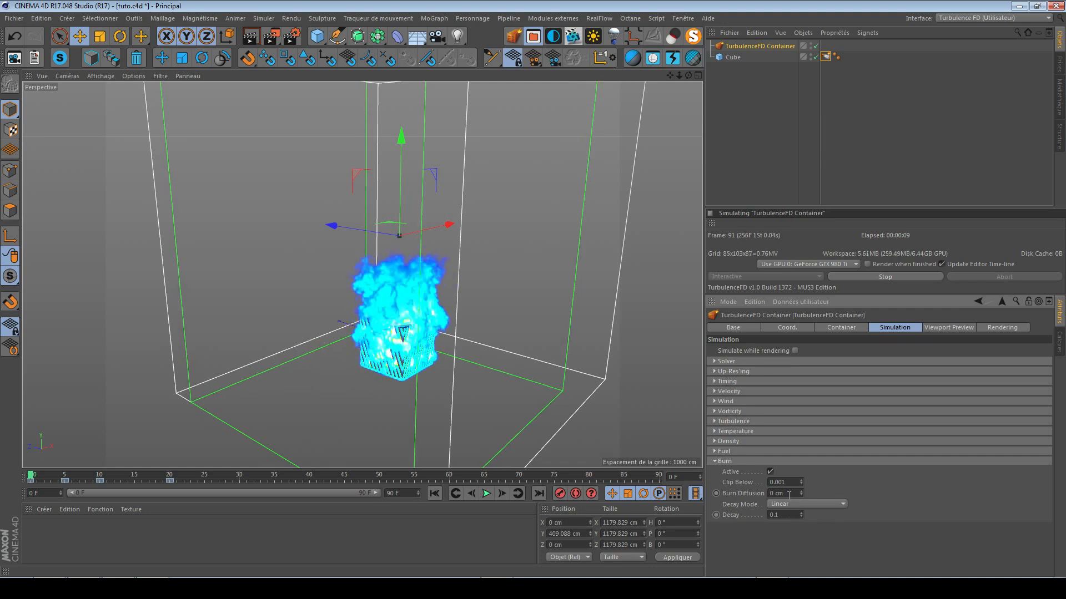
Expand the container's Vorticity settings, open the Vorticity value for editing, and collapse the section again
left_click(727, 411)
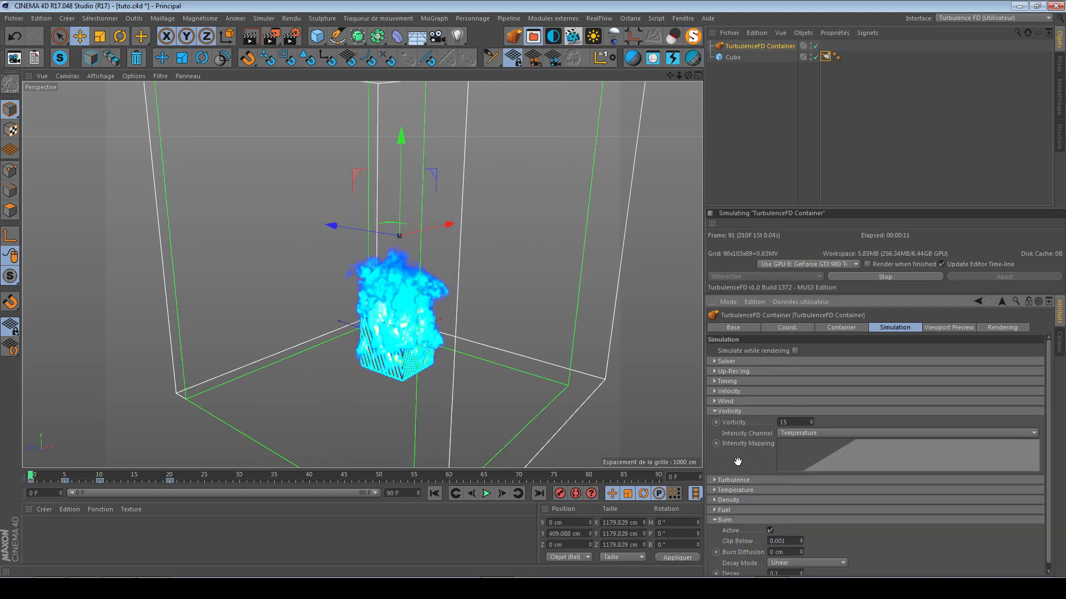
left_click(730, 411)
left_click(750, 413)
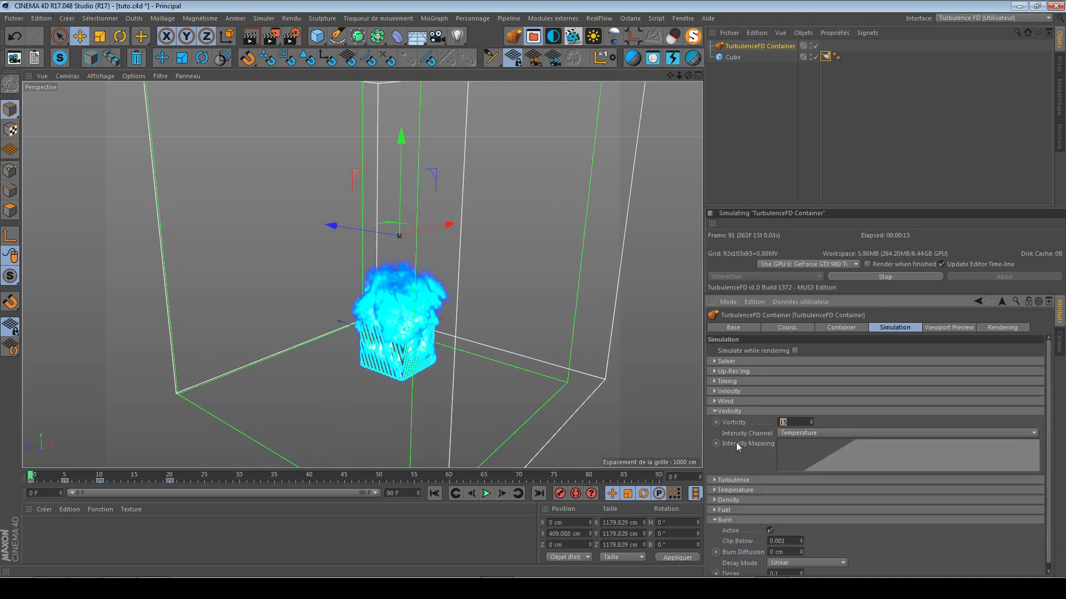
left_click(748, 411)
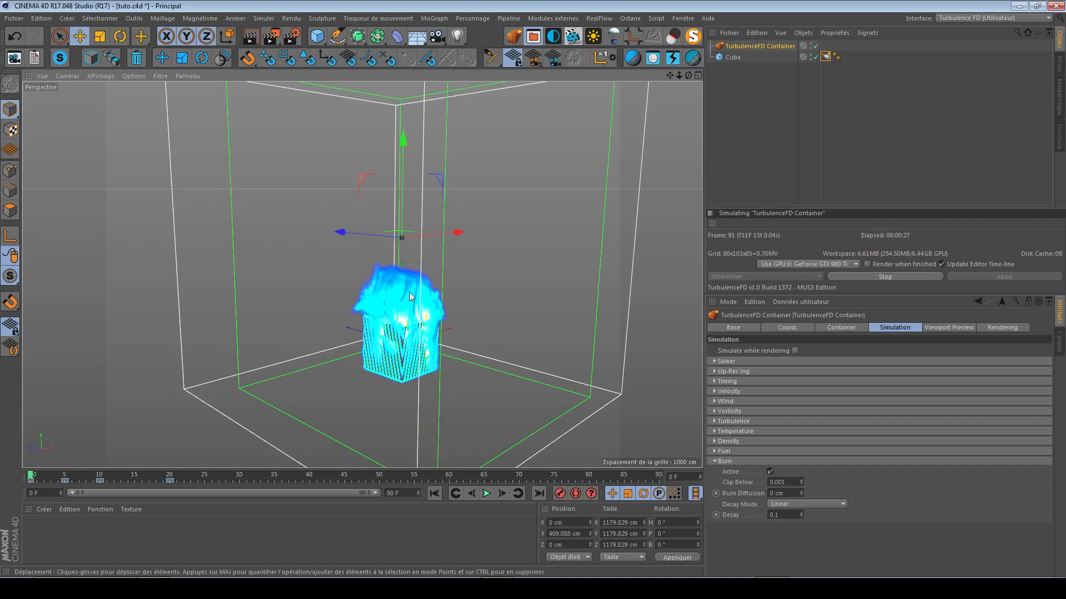
Set the Burn Decay Mode to Exponential and examine the flame
scroll(410, 302, "up", 2)
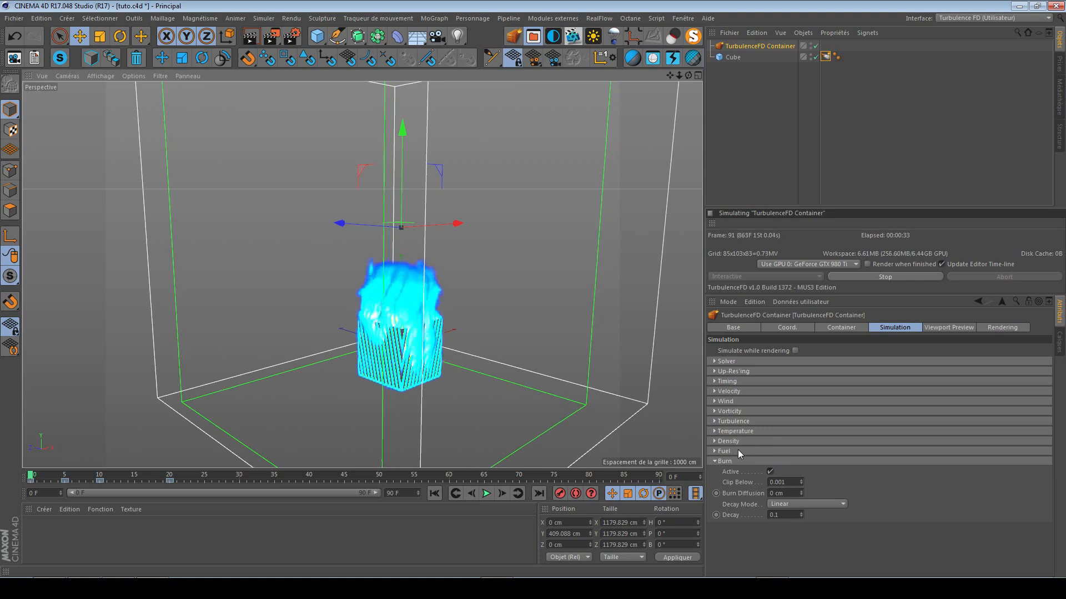
left_click(821, 504)
left_click(817, 526)
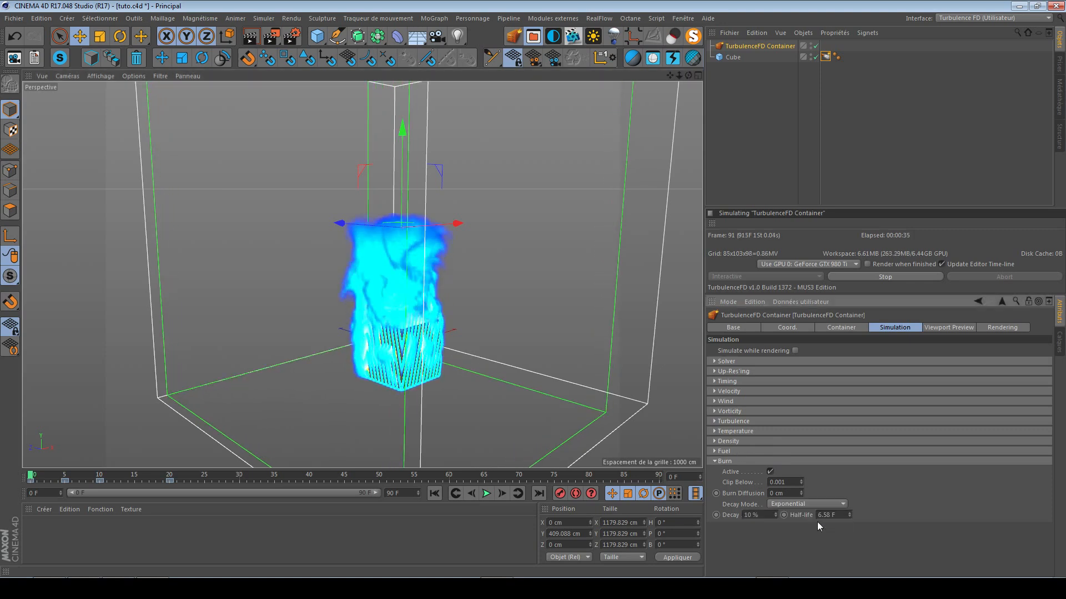
left_click_drag(366, 347, 391, 333, "alt")
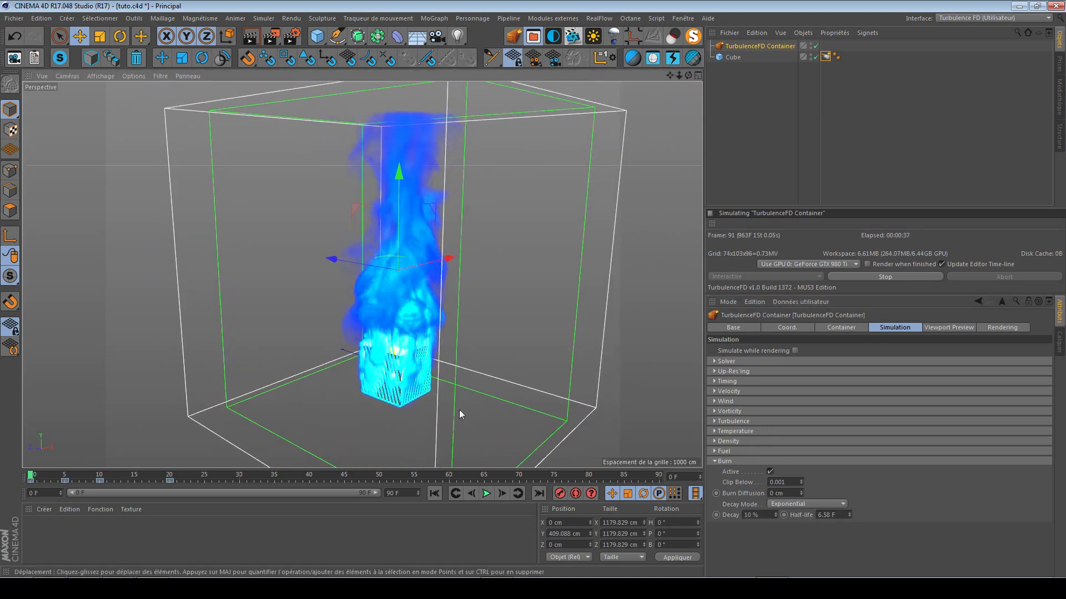
Show the Temperature settings alongside Burn, try a Burn Decay of 2 %, and raise it to 12.1 %
left_click(737, 432)
scroll(923, 444, "down", 1)
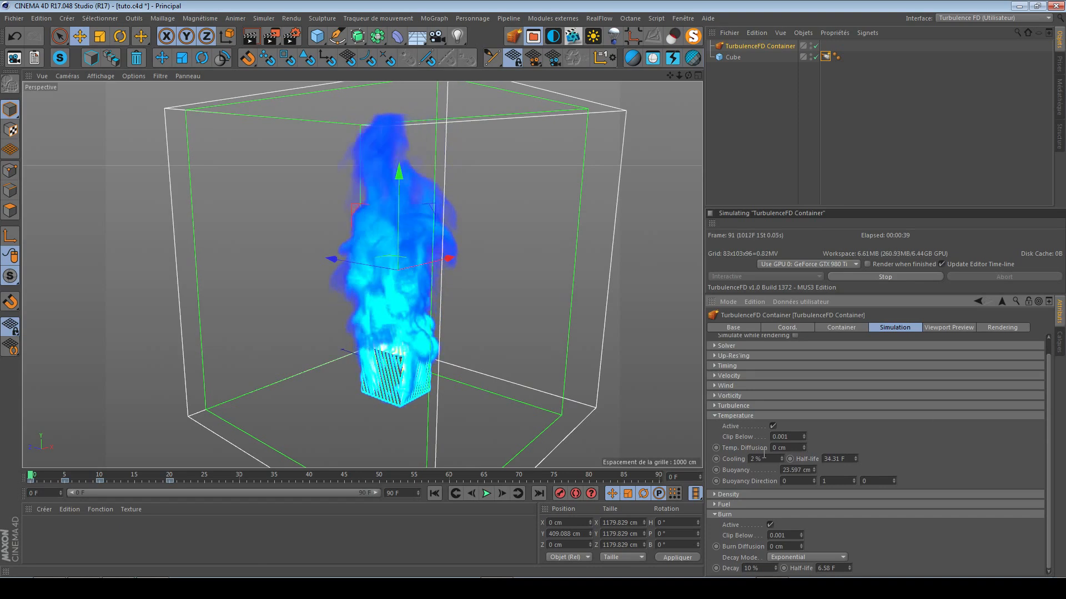
double_click(748, 569)
type("2")
key("Return")
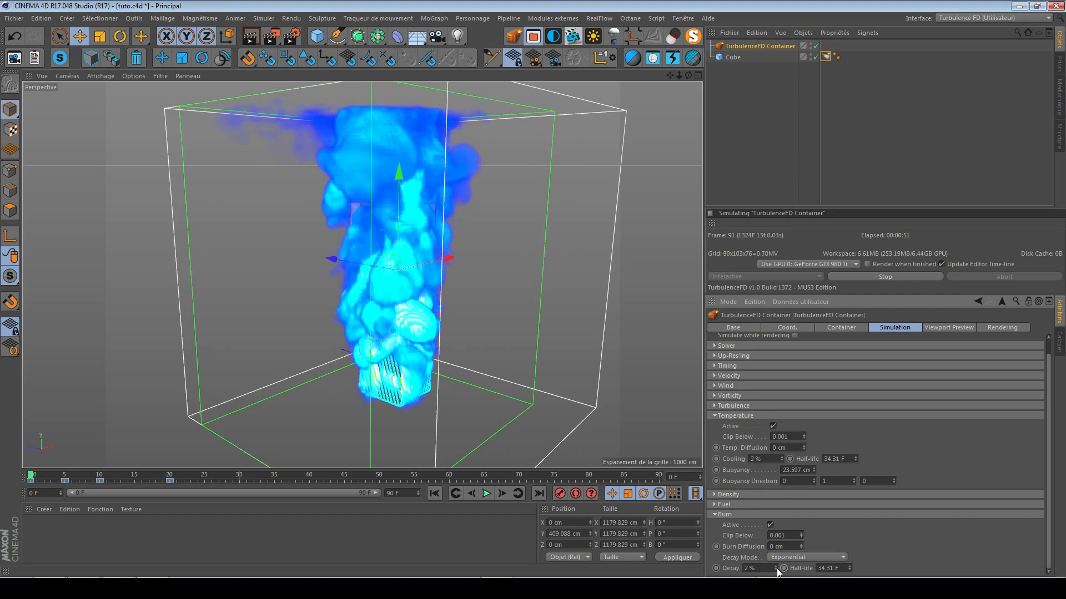
left_click_drag(775, 568, 776, 558)
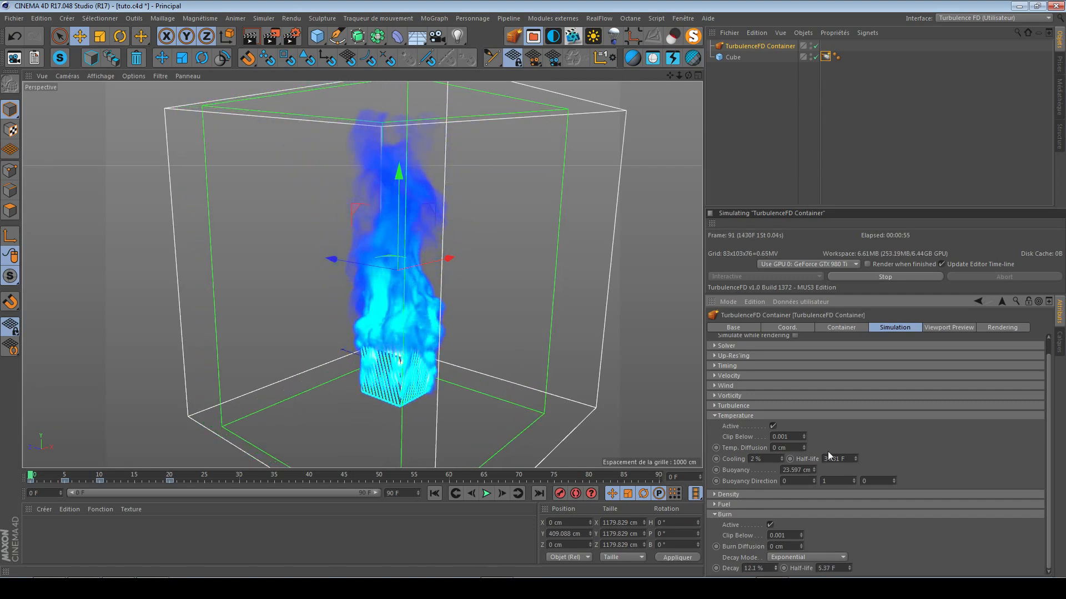
Set the viewport preview channel to Temperature and review the Temperature and Burn simulation settings for comparison
left_click(924, 329)
left_click(815, 374)
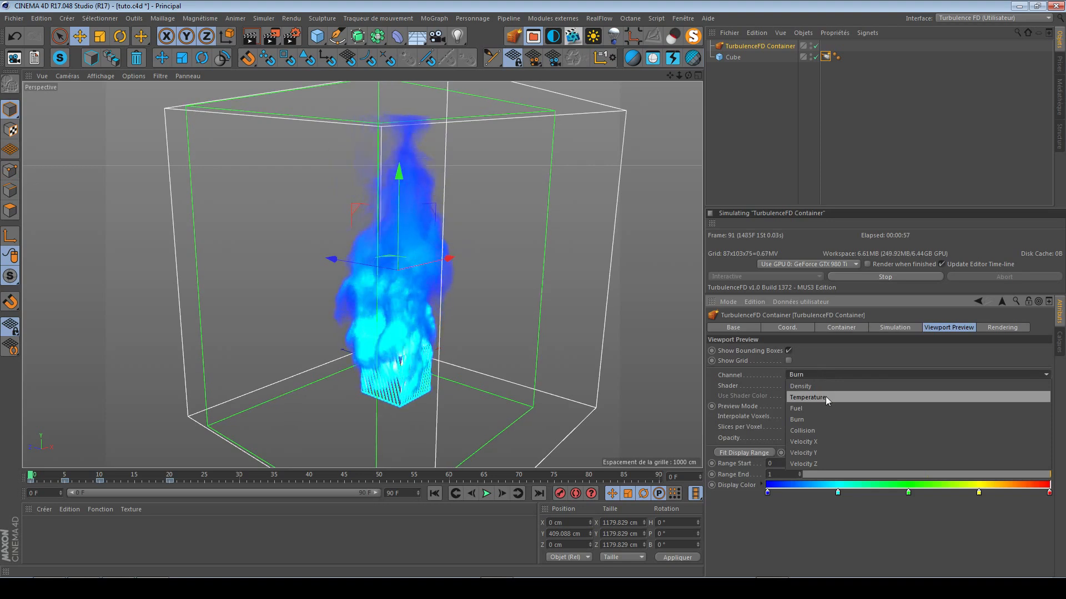
left_click(825, 396)
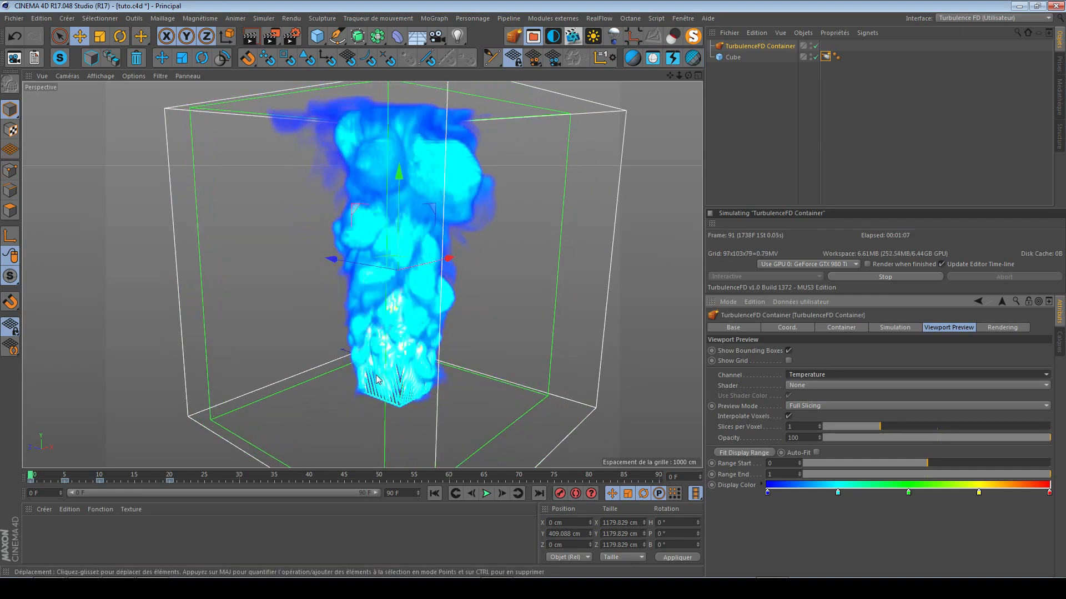
left_click(901, 328)
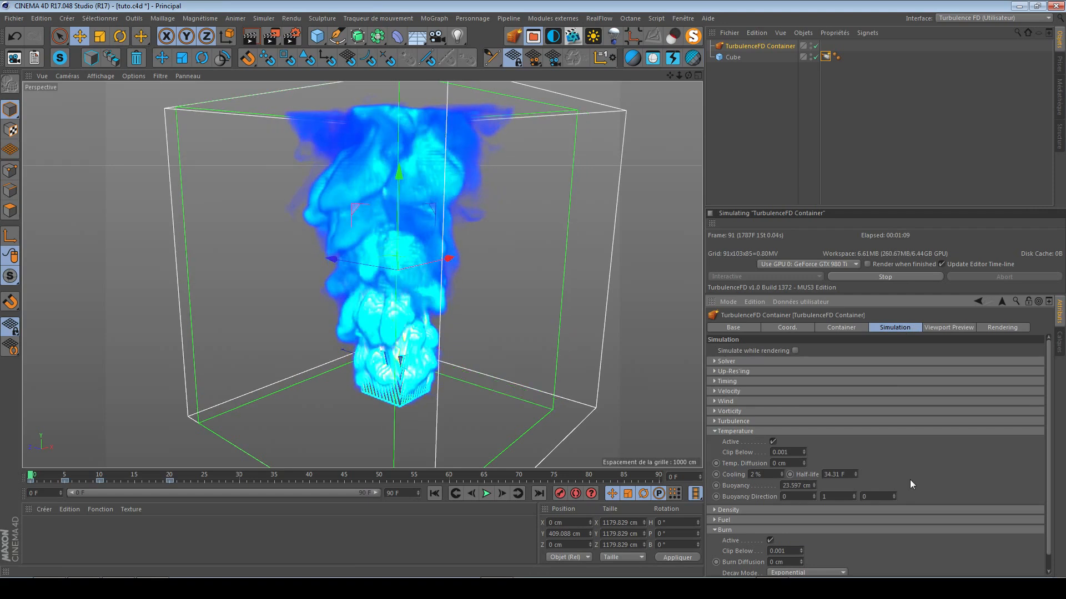
scroll(921, 455, "down", 5)
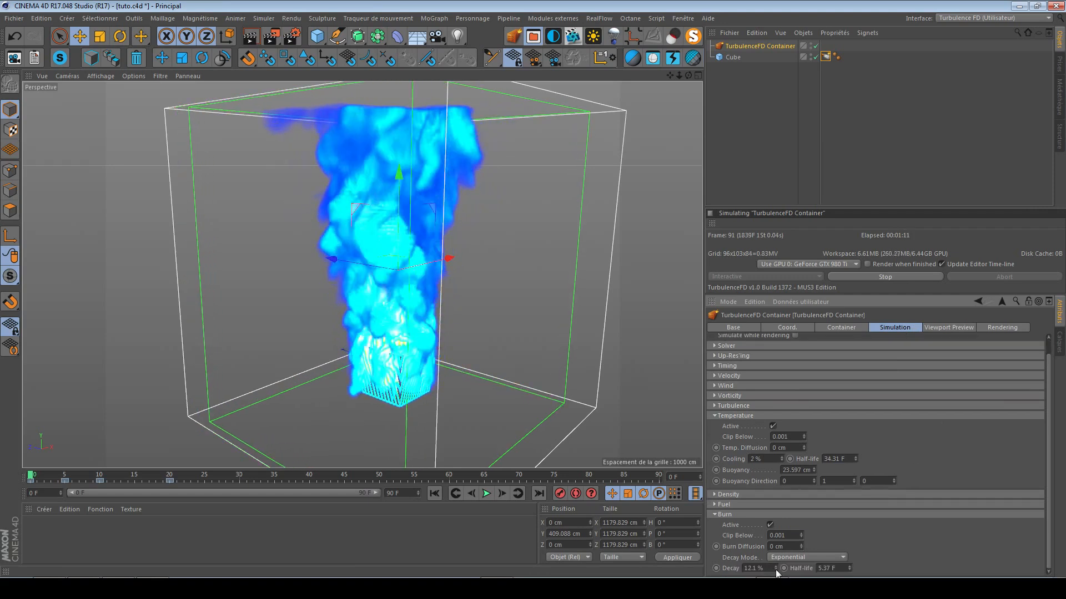
Set the container's viewport preview channel back to Burn
left_click(947, 326)
left_click(794, 375)
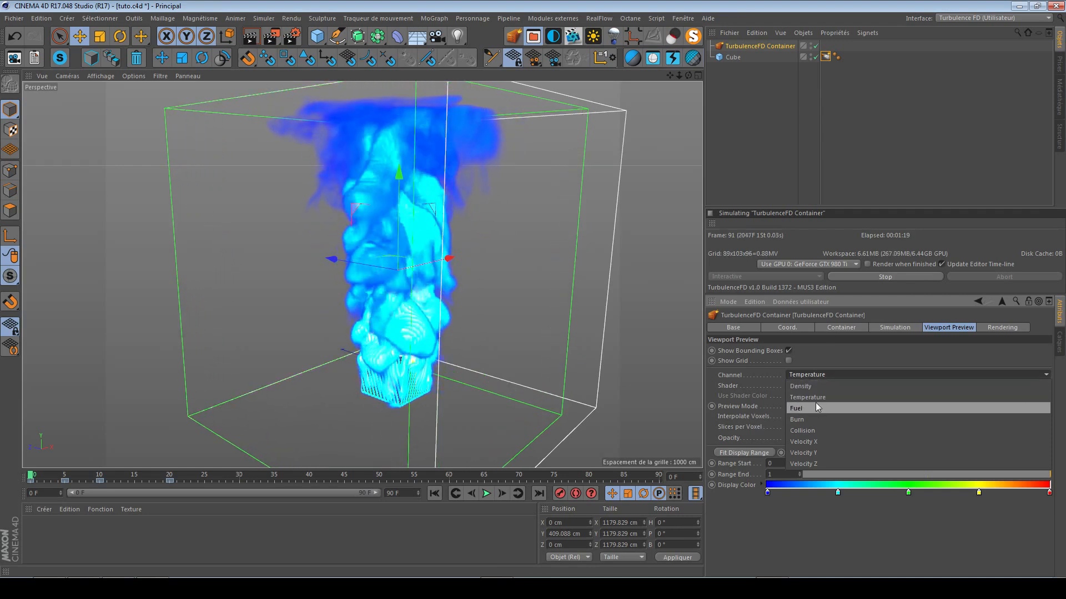
left_click(811, 419)
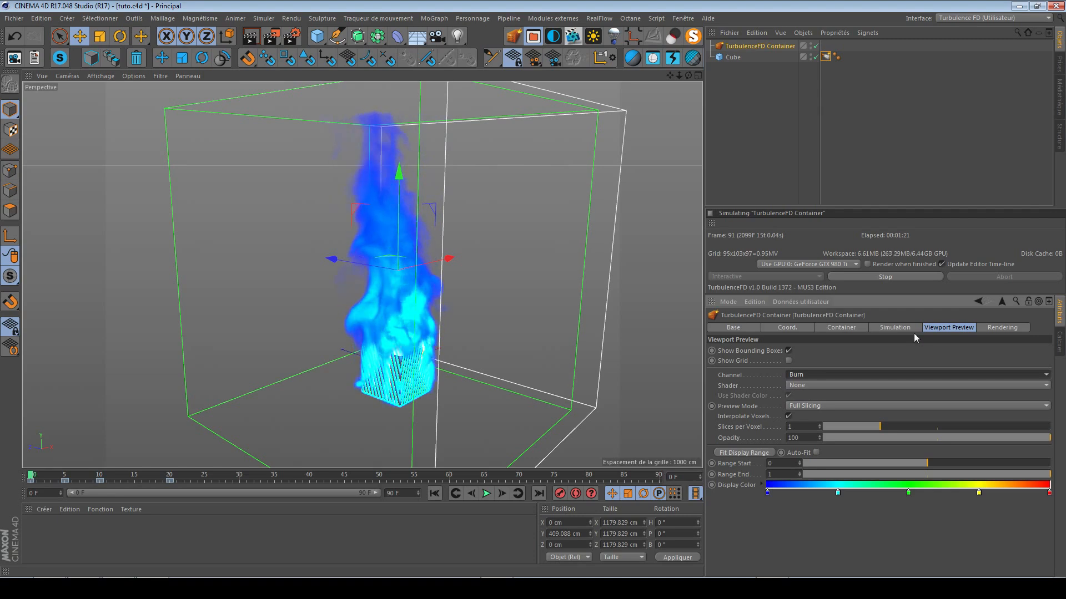
Set the container's Burn Decay to 16 %, examine the flame, and stop the interactive simulation
left_click(894, 327)
scroll(912, 447, "down", 5)
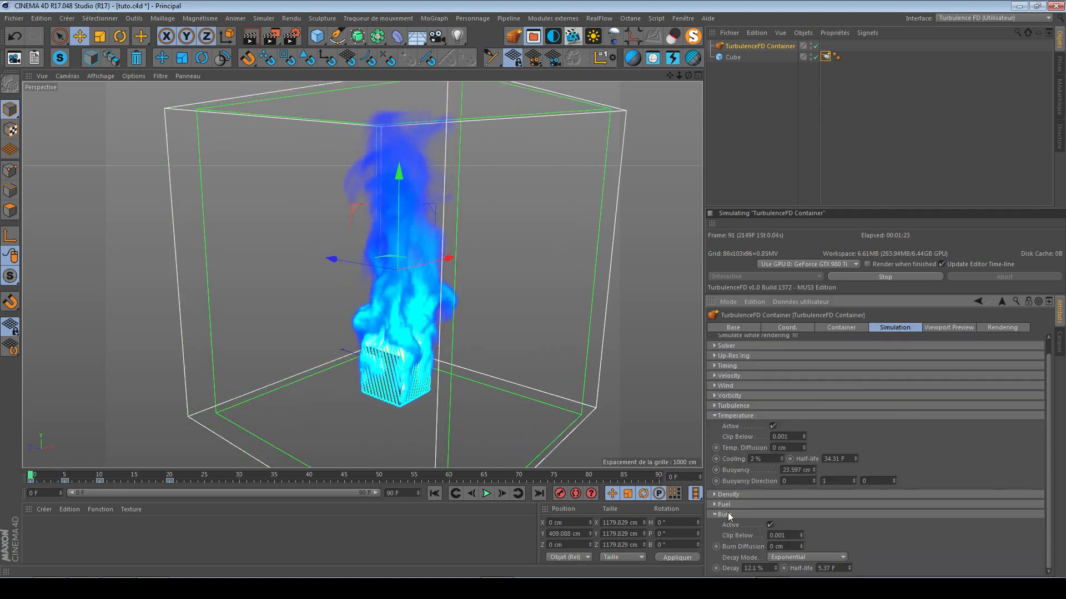
left_click_drag(775, 566, 776, 569)
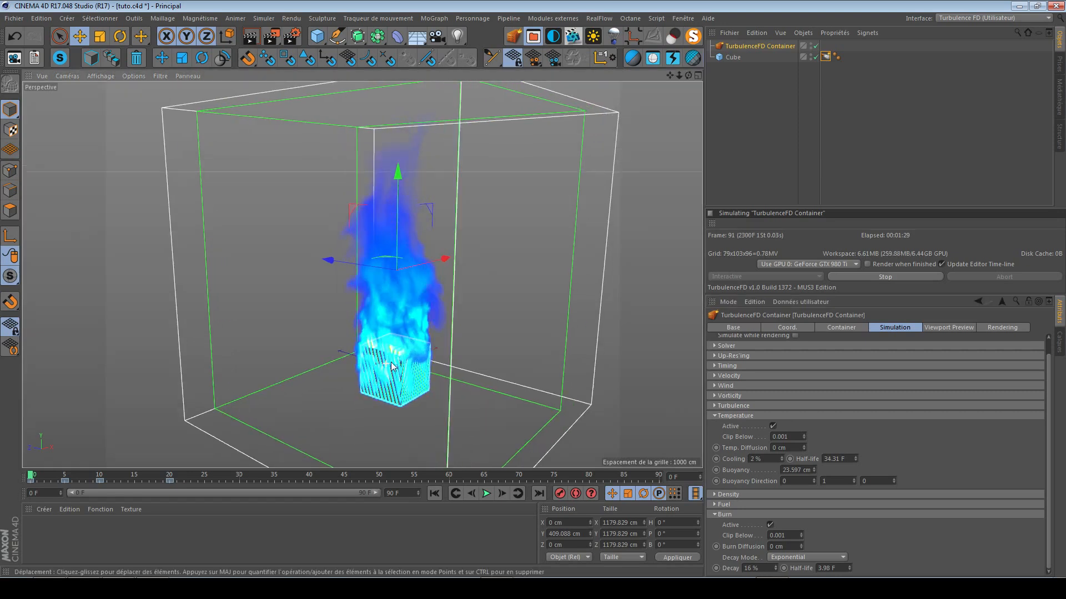
scroll(415, 381, "down", 3)
left_click(901, 275)
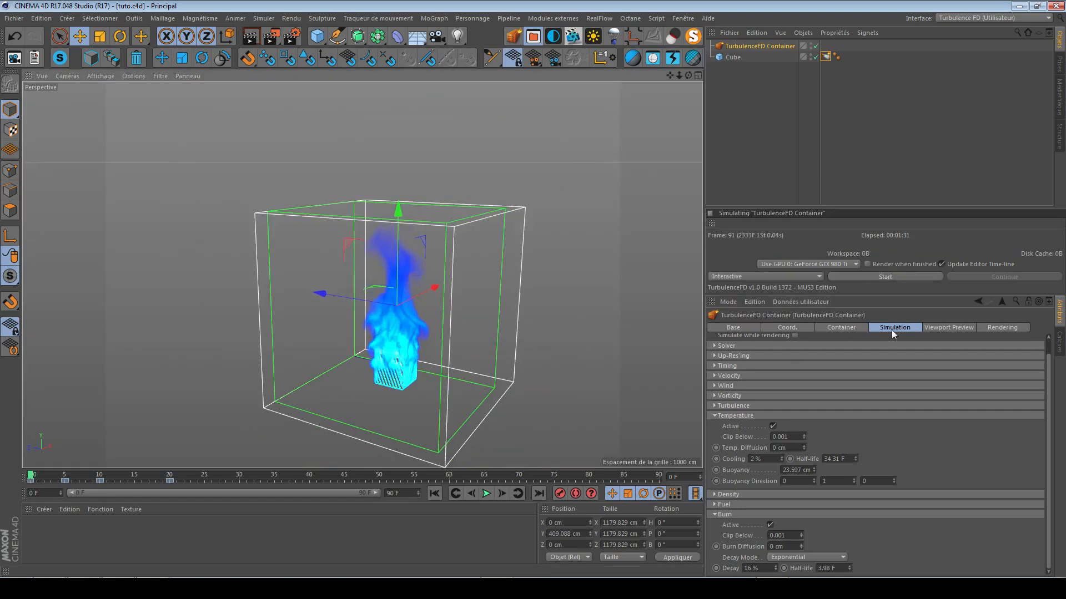
Set the container's viewport preview channel to Density
left_click(948, 327)
left_click(851, 375)
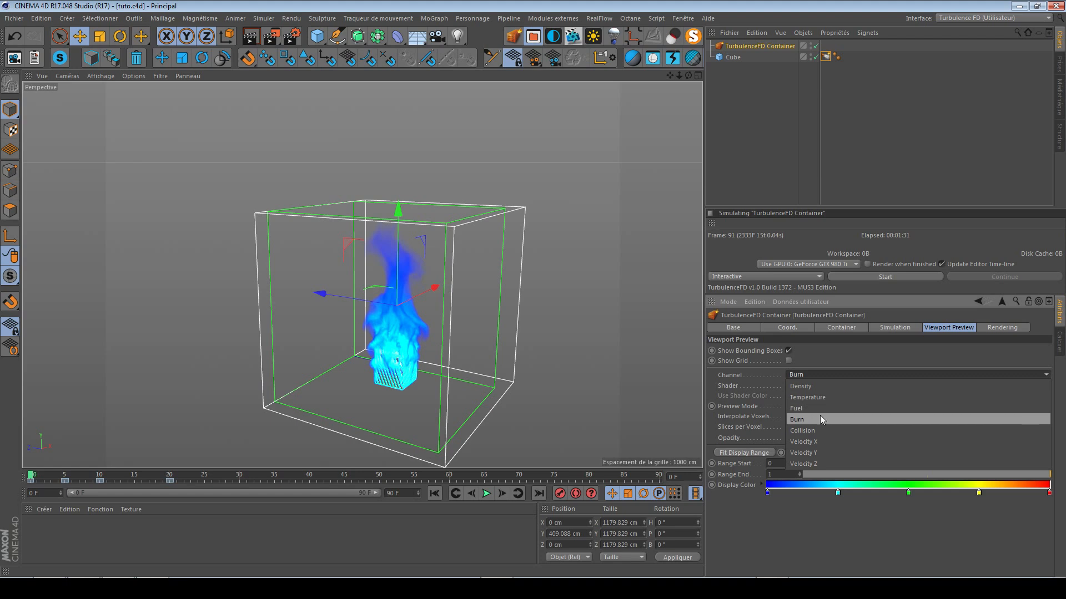
left_click(823, 387)
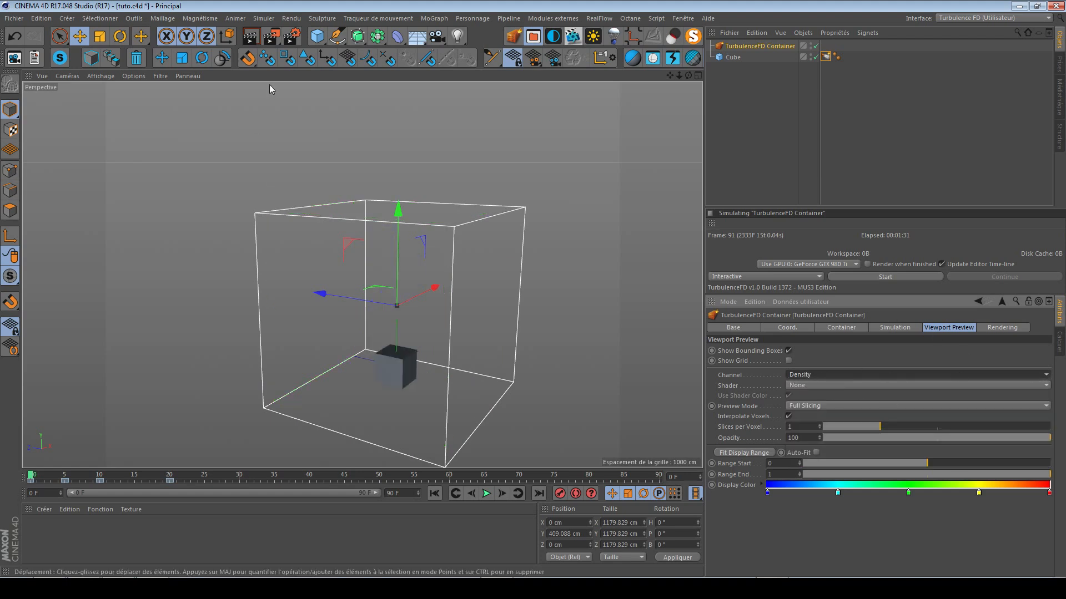
Scale the TurbulenceFD container up to about 3480 cm per side and raise it to about Y 1663 cm
key("t")
left_click_drag(398, 311, 666, 351)
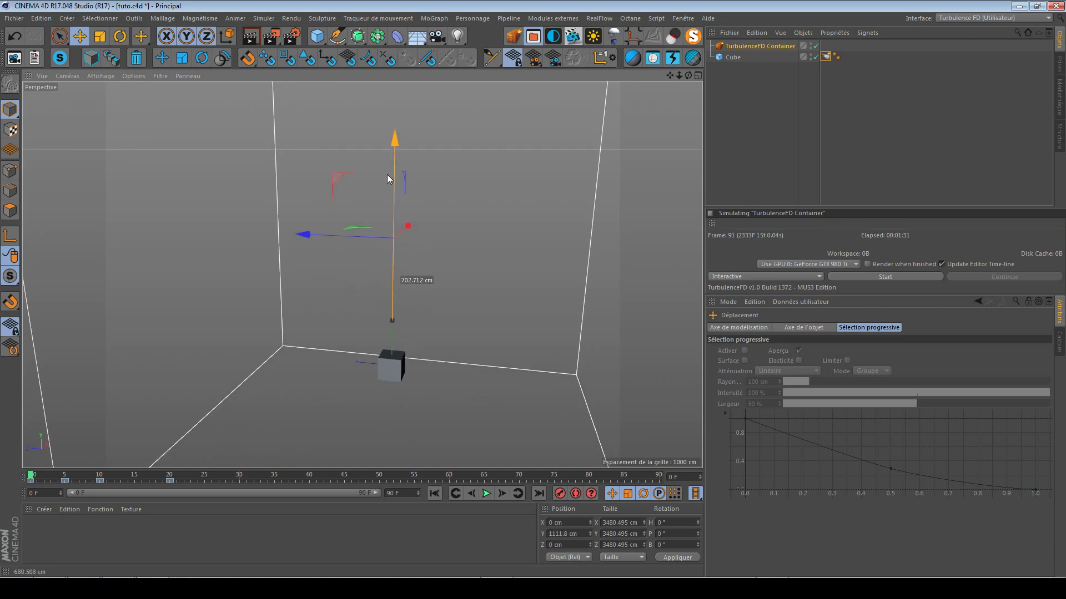
left_click_drag(384, 364, 380, 355, "alt")
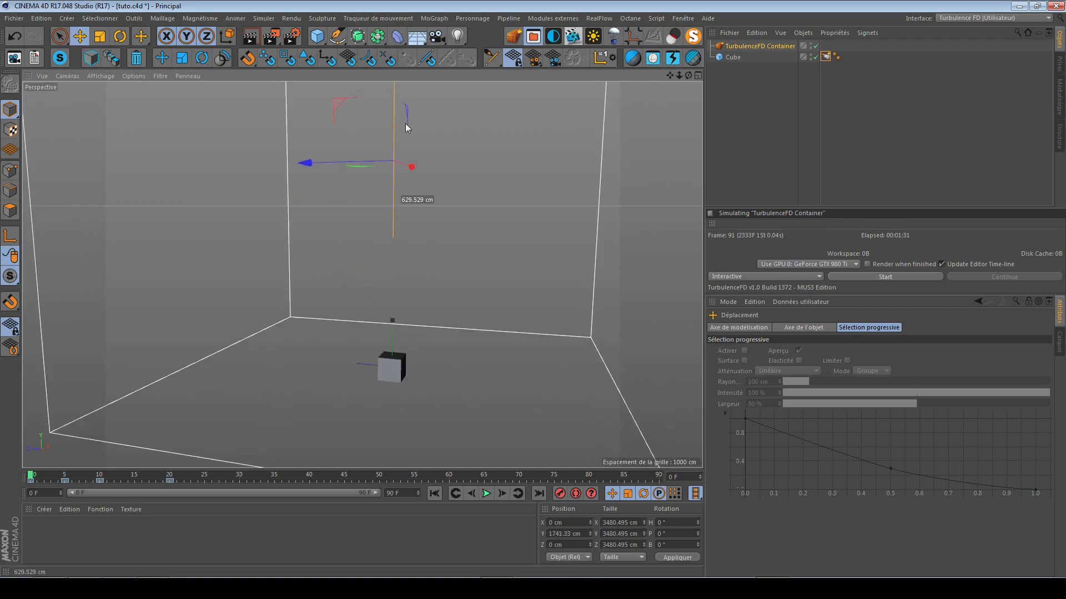
Switch the simulation mode to Cache and open the preview channel choices of the TurbulenceFD container
left_click(757, 276)
left_click(767, 287)
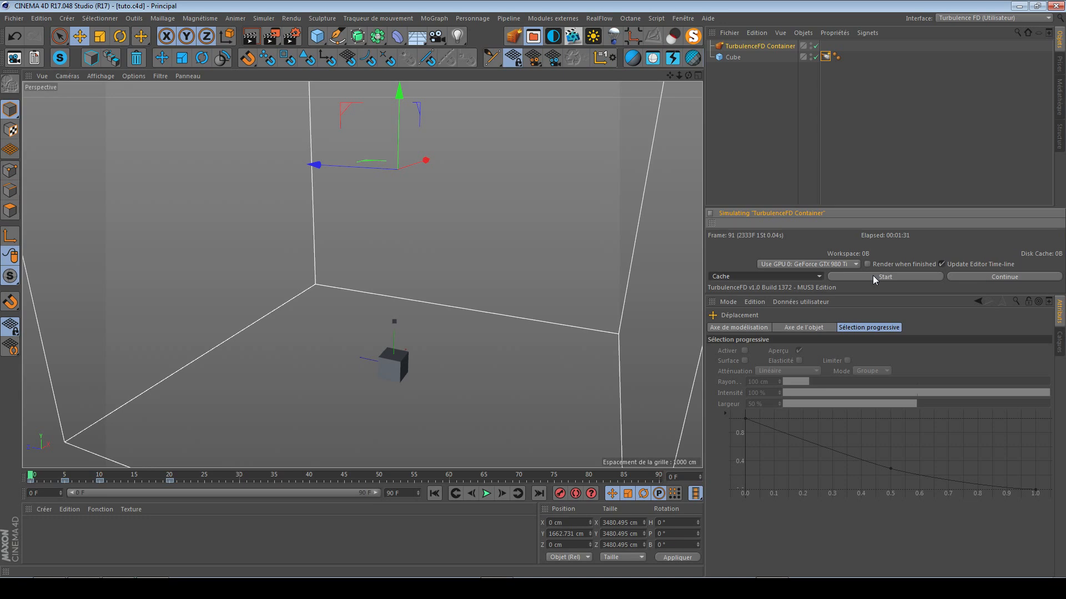
left_click(779, 47)
left_click(937, 328)
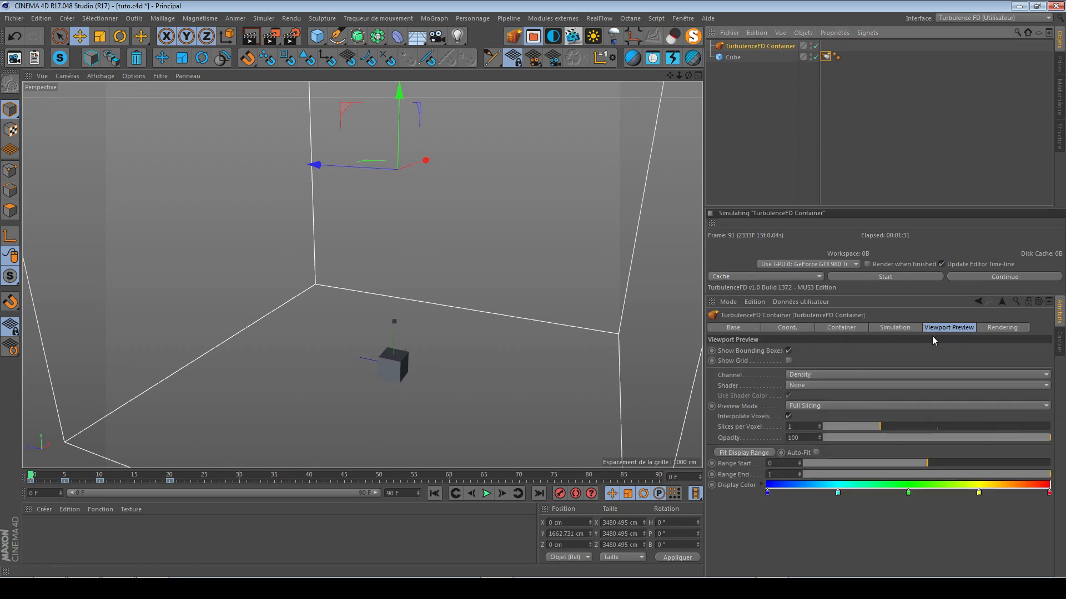
left_click(858, 375)
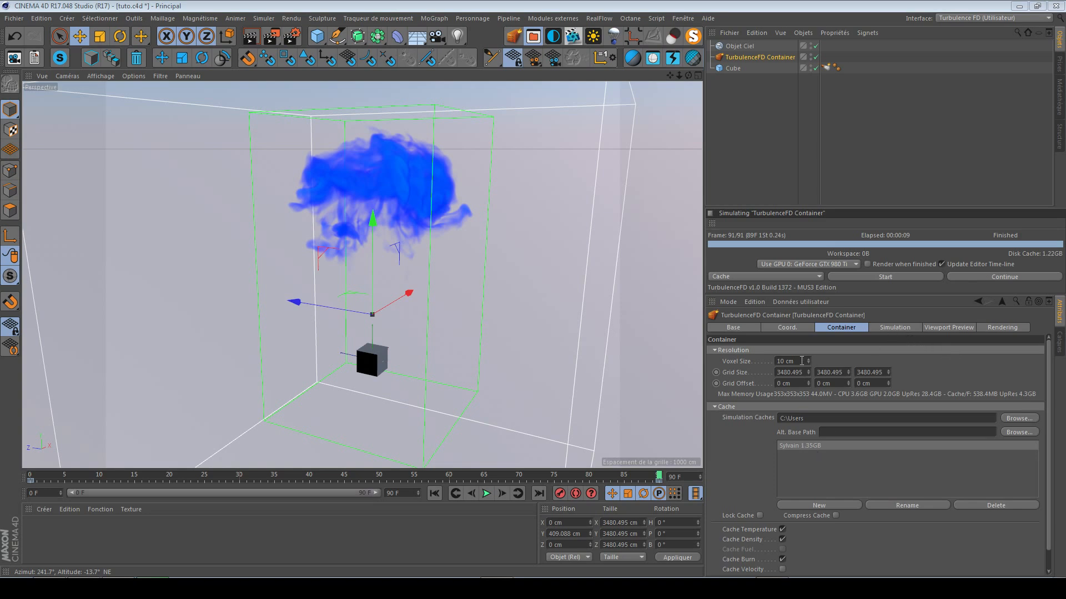
Try a container Voxel Size of 100 cm and cache the simulation
left_click(782, 361)
type("0")
key("Return")
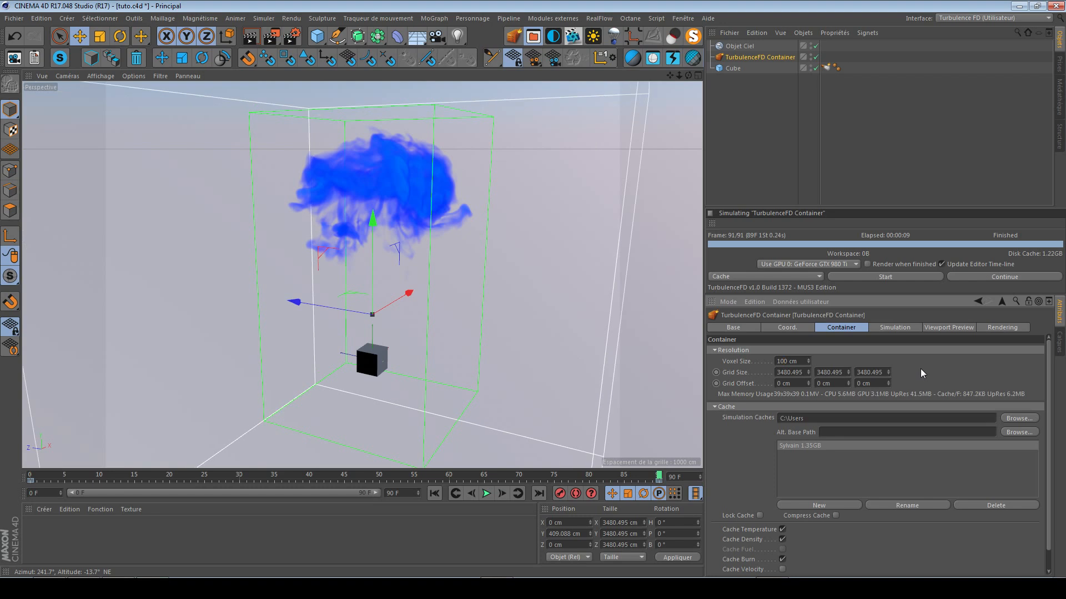
left_click(871, 278)
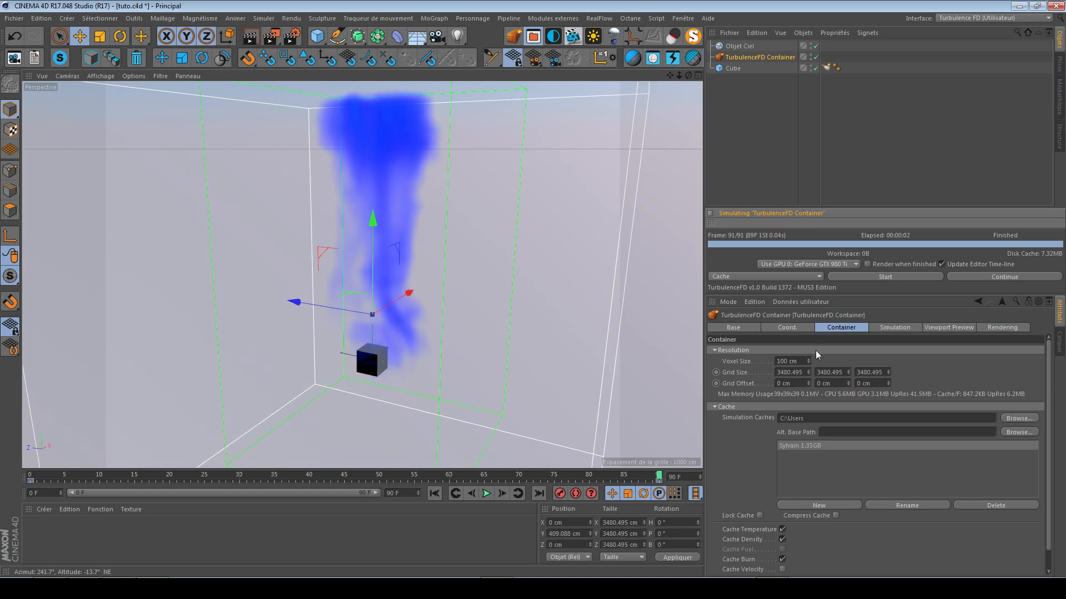
Set the container's Voxel Size to 10 cm and cache the simulation again
key("BackSpace")
key("Return")
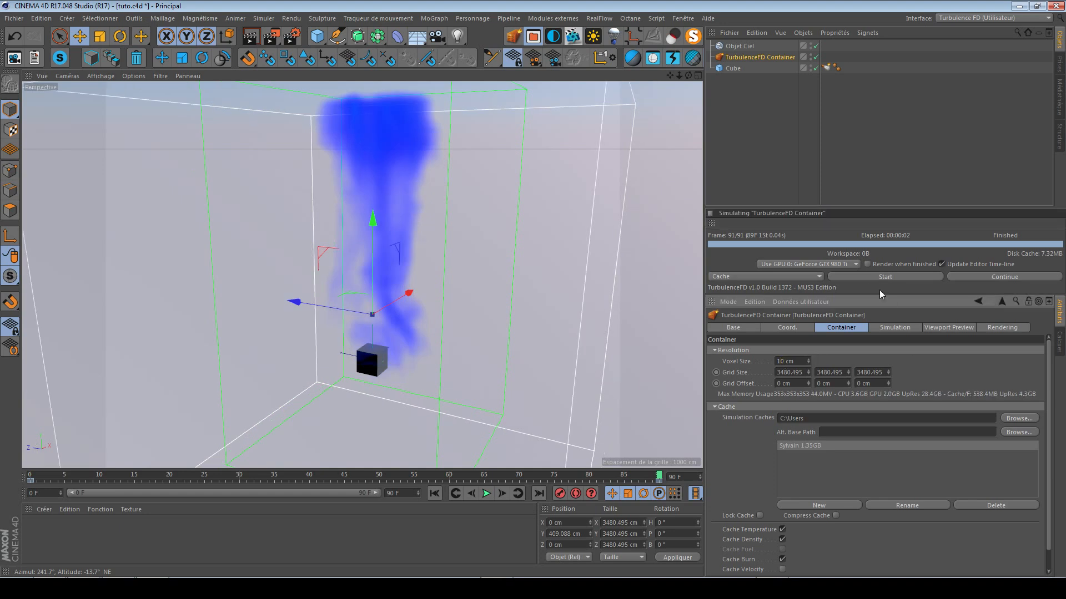
left_click(853, 275)
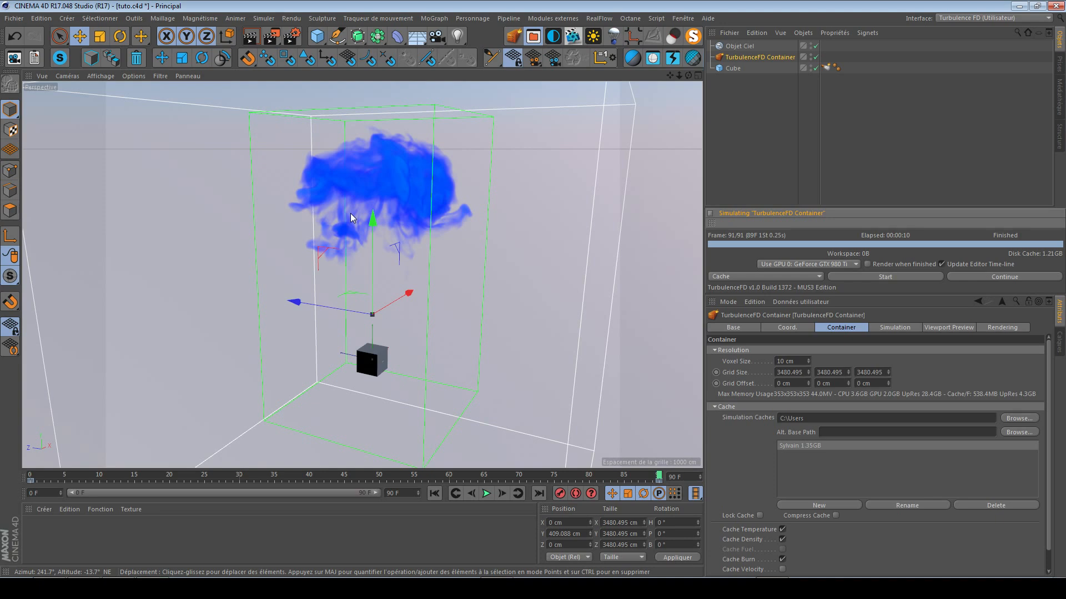
Look at the available simulation modes, including Up-Res, and review the container's Temperature and Burn settings
left_click(754, 276)
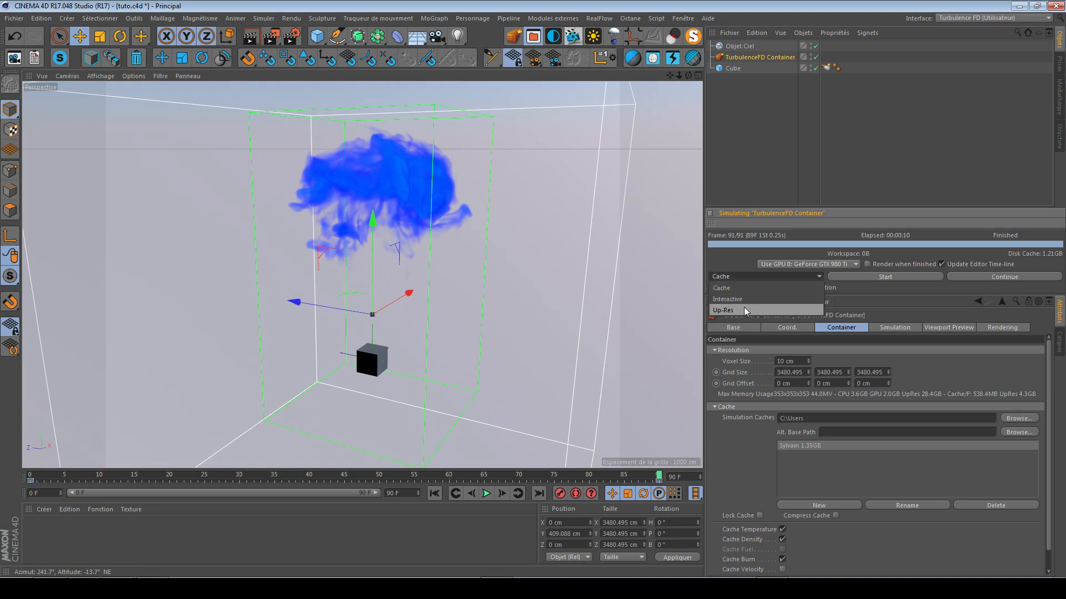
left_click(930, 366)
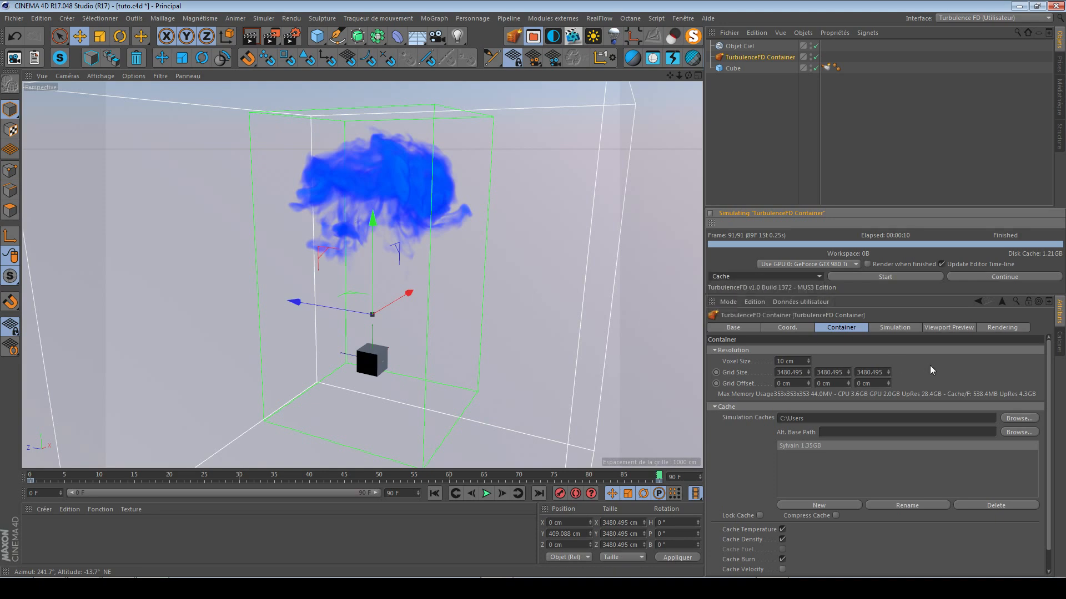
left_click_drag(384, 349, 426, 372, "alt")
left_click(914, 328)
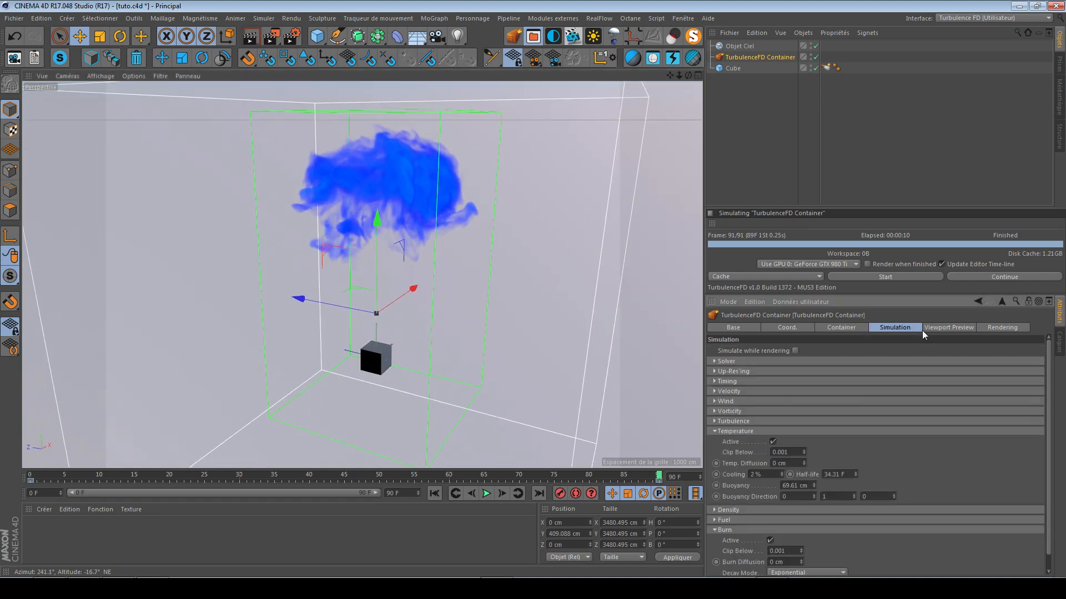
scroll(911, 450, "down", 1)
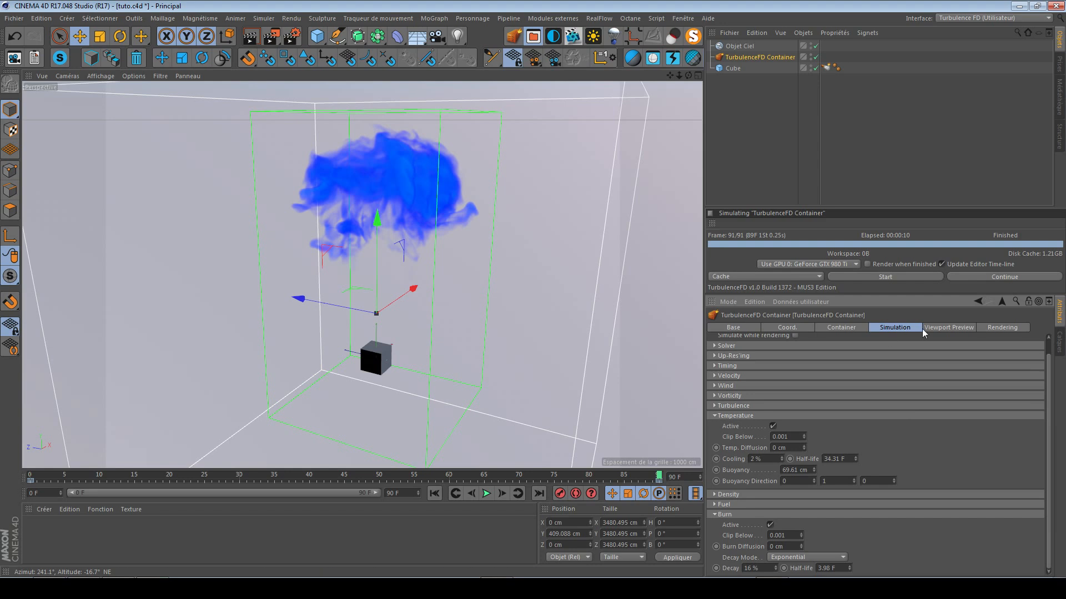
Compare the Density, Burn and Temperature channels of the cached simulation in the viewport preview, finishing on Temperature
left_click(924, 328)
left_click(849, 375)
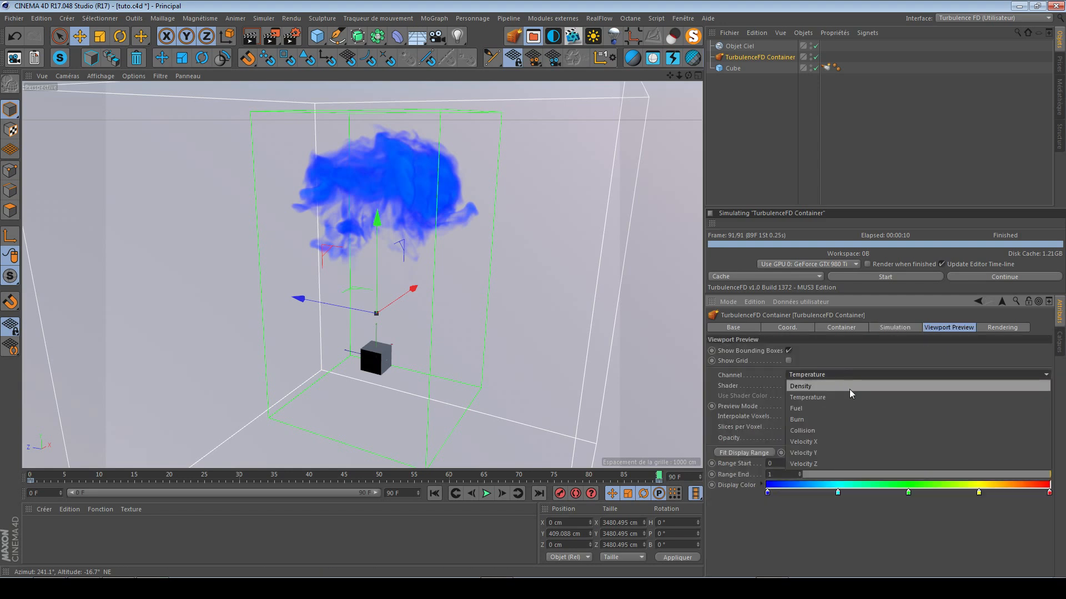
left_click(847, 386)
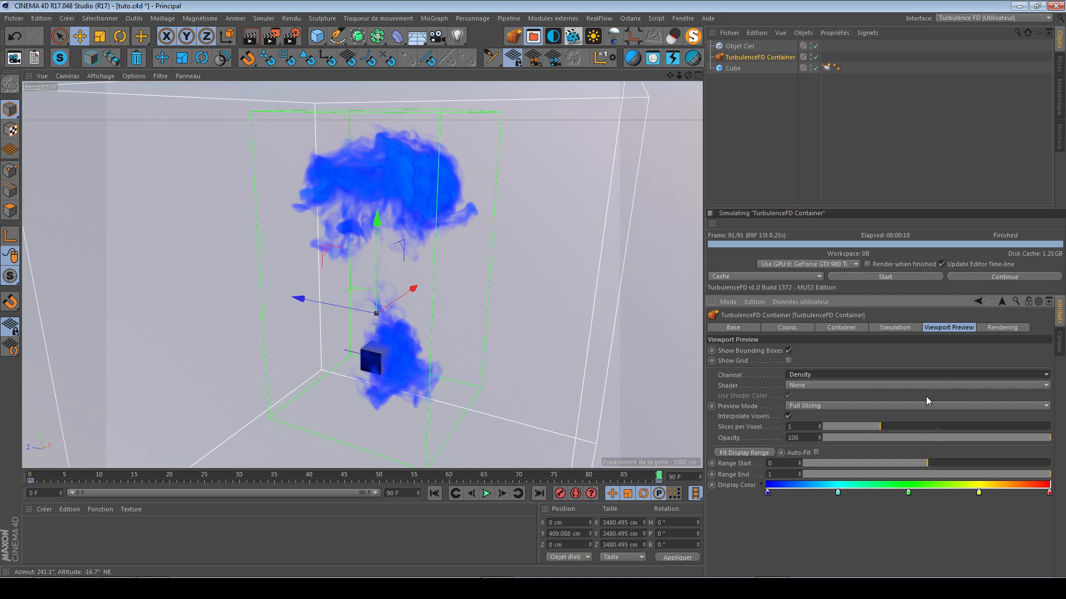
left_click(845, 376)
left_click(841, 395)
left_click(816, 375)
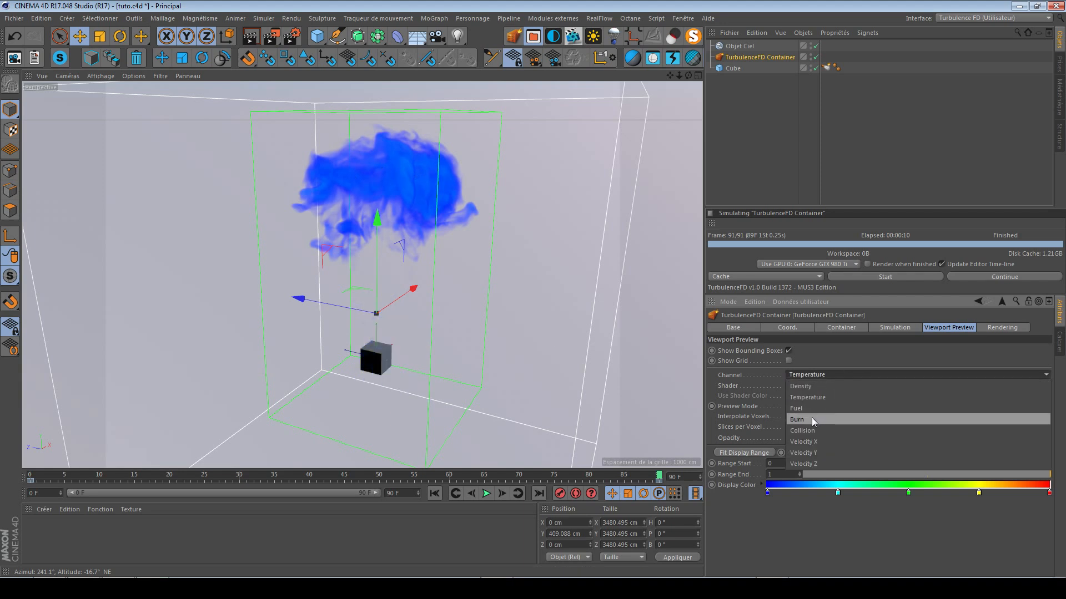
left_click(812, 419)
left_click(816, 375)
left_click(816, 386)
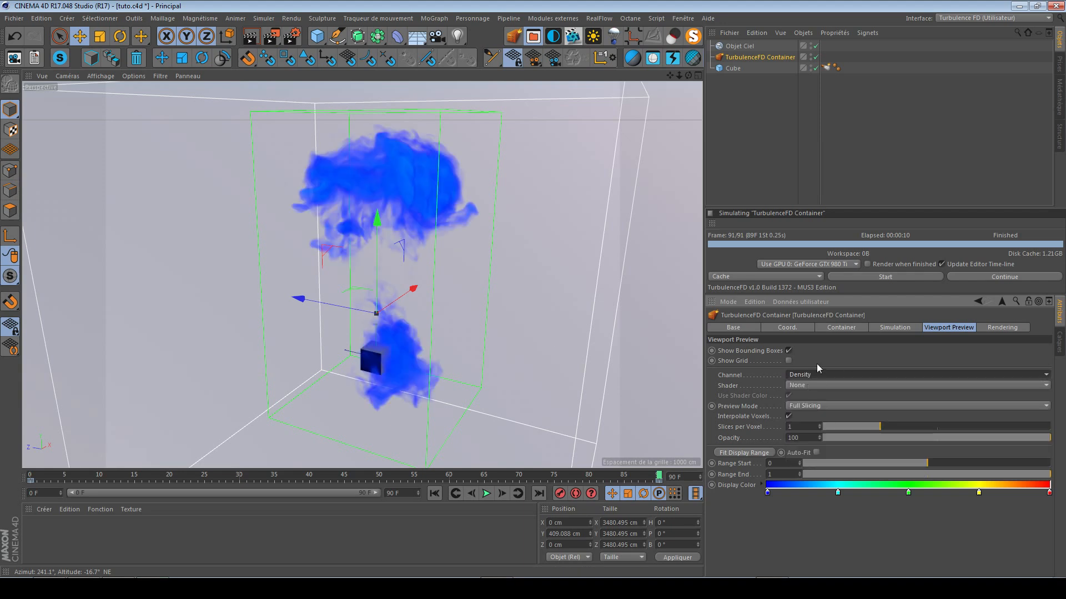
left_click(826, 371)
left_click(847, 394)
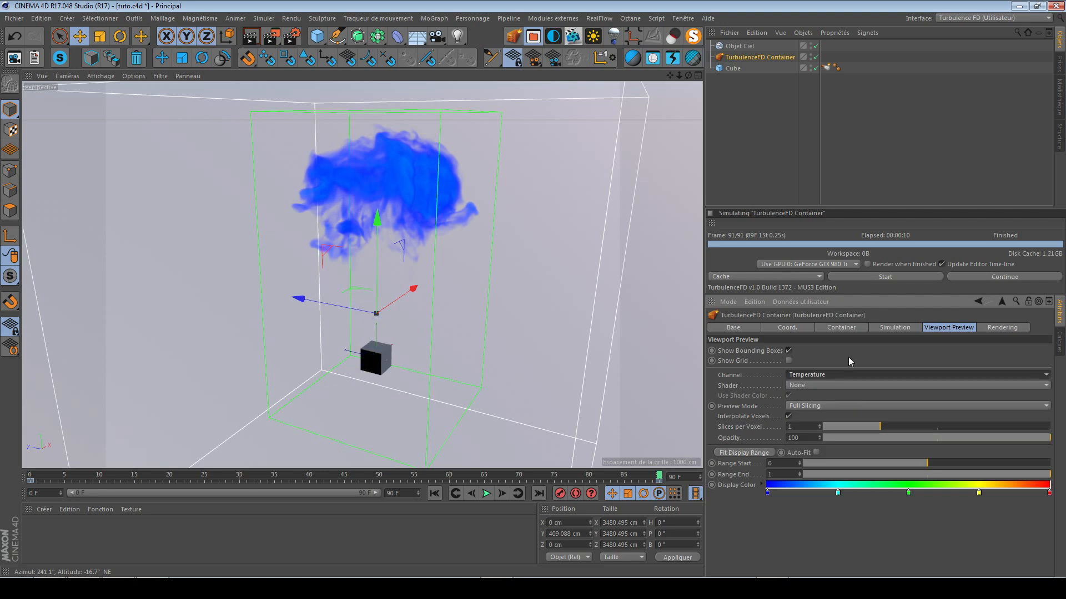
left_click_drag(375, 373, 384, 366, "alt")
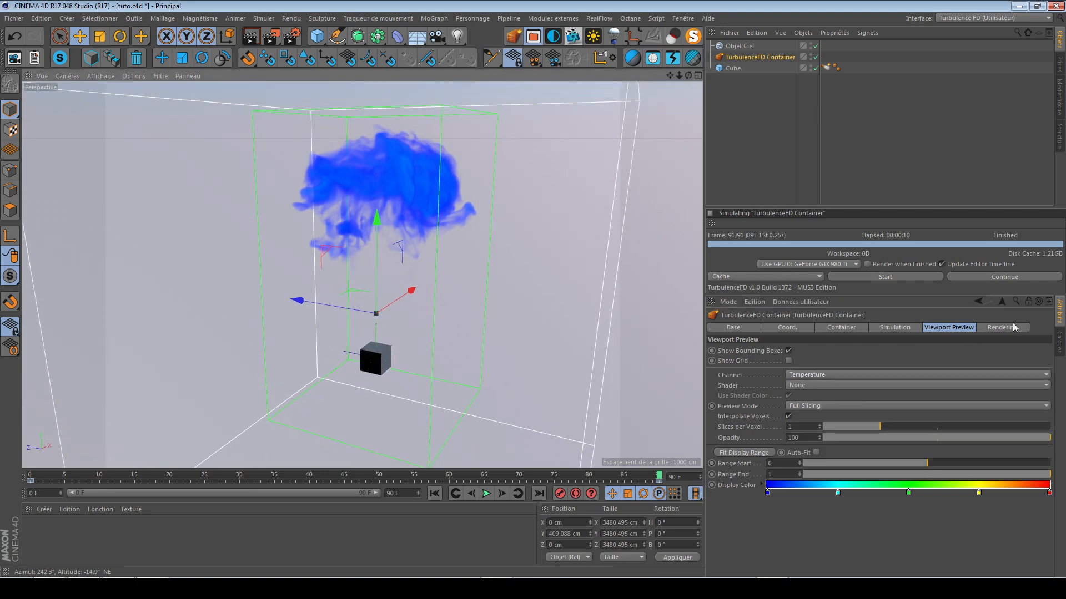
Show the container's Rendering settings and collapse the Fire Shader section
left_click(1019, 327)
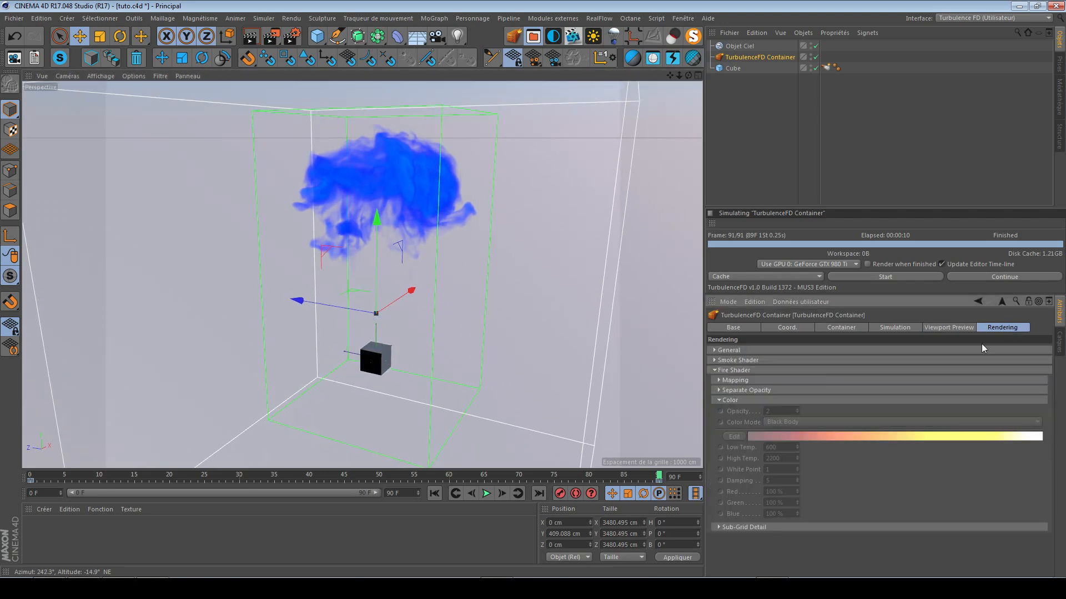
left_click(728, 371)
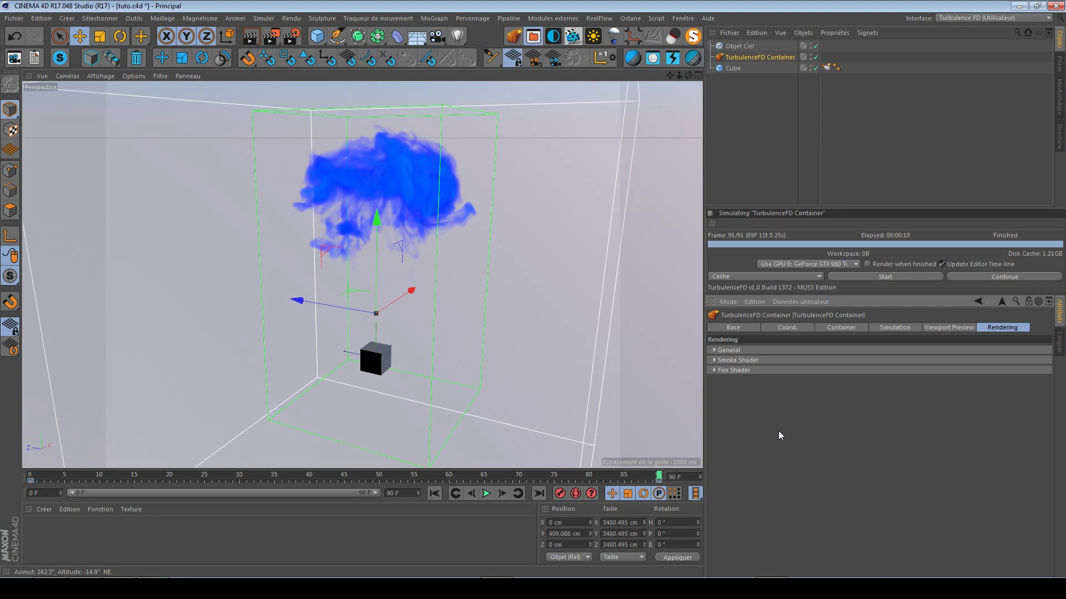
Switch to Chrome and show the trainer's course page on tuto.com
key("alt+Tab")
key("alt+Tab")
key("alt+Tab")
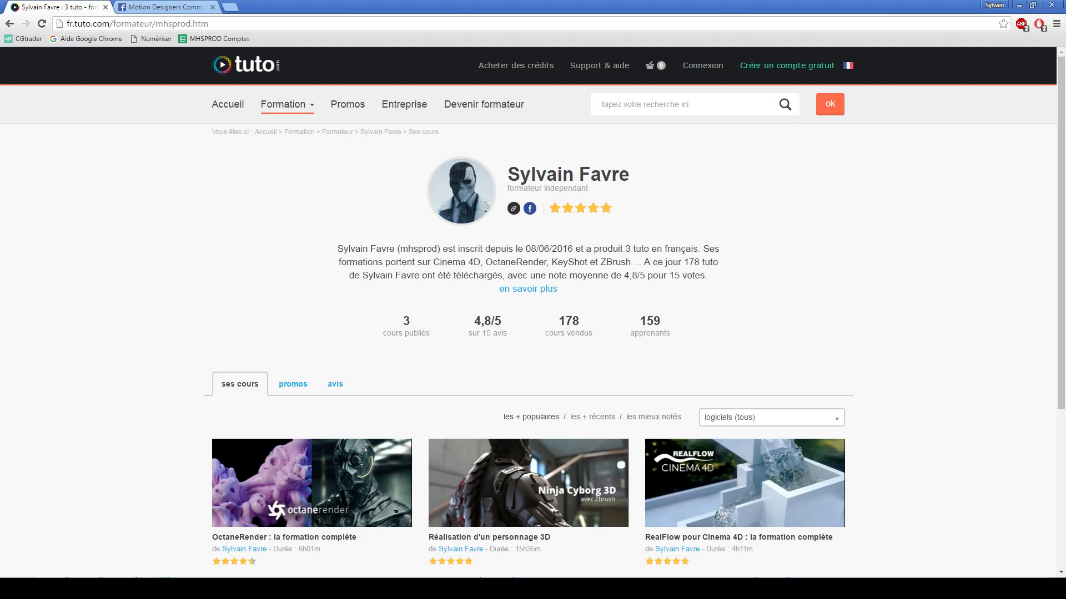
Open the Motion Designers Community group on Facebook, look through its recent posts, and return to the start of the page
left_click(144, 6)
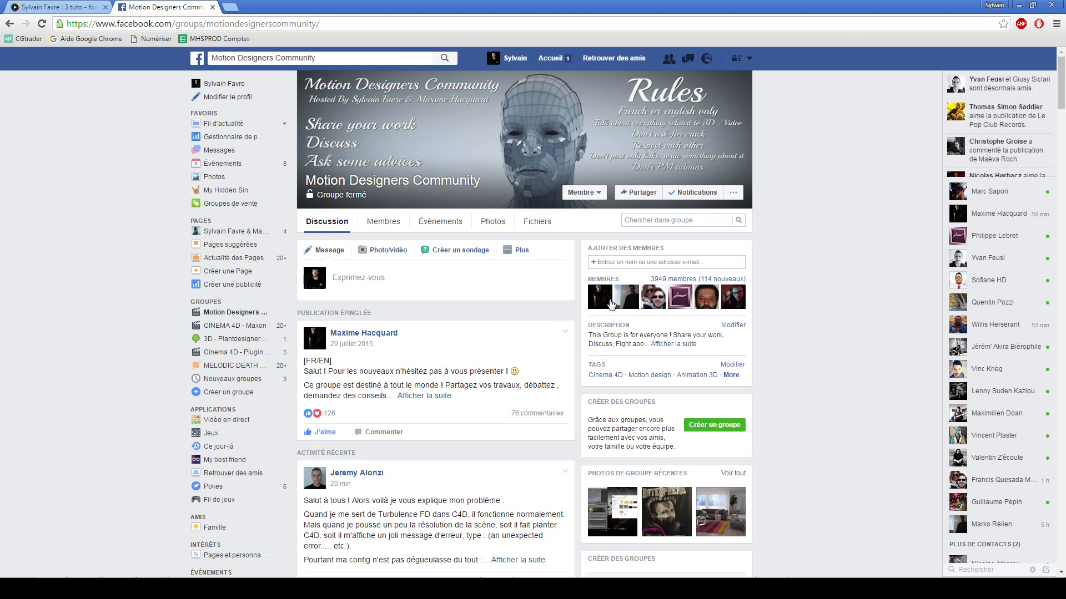
mouse_move(610, 303)
scroll(811, 358, "down", 6)
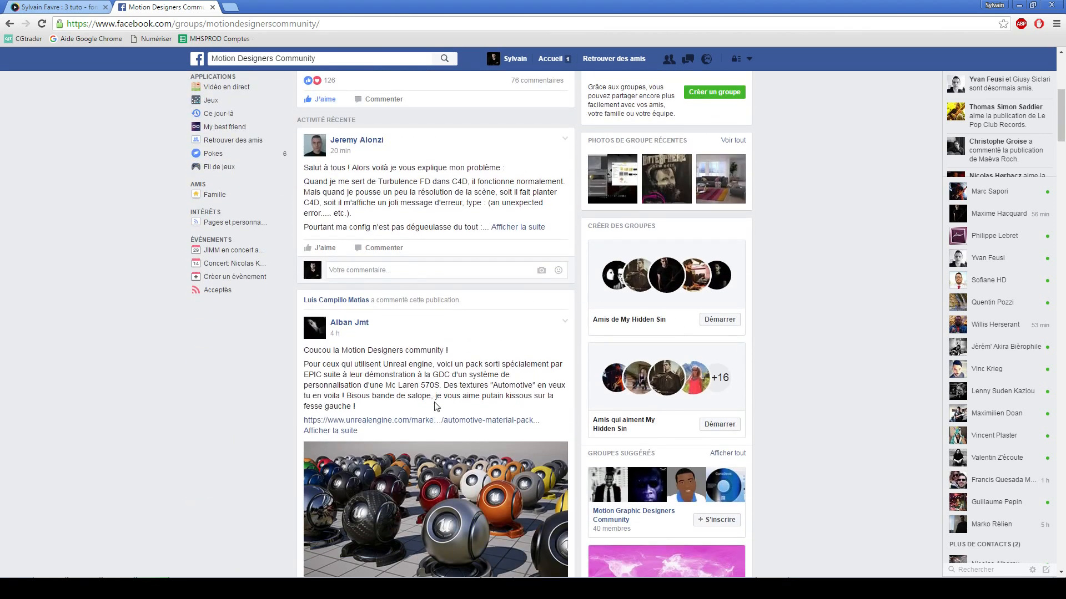
scroll(434, 400, "down", 12)
scroll(435, 404, "down", 11)
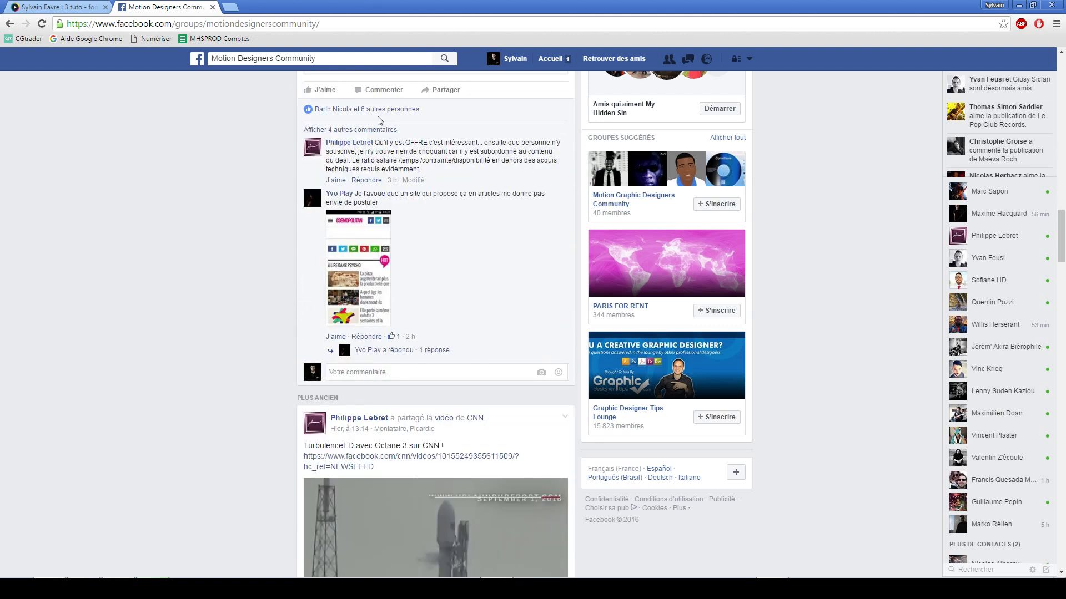
scroll(207, 317, "down", 12)
scroll(208, 318, "down", 10)
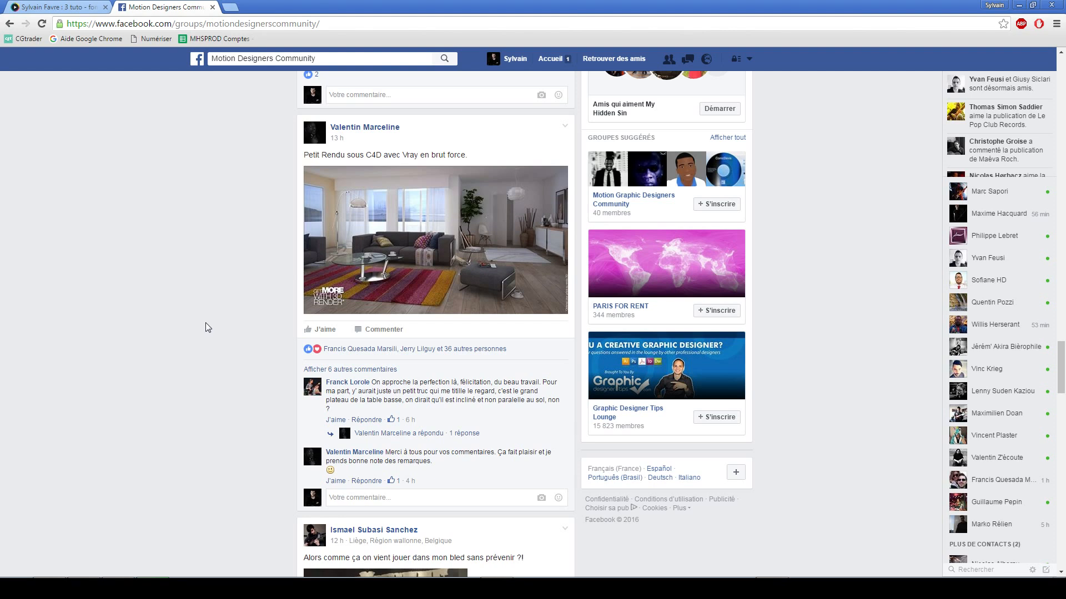
scroll(162, 333, "down", 5)
scroll(168, 342, "up", 20)
scroll(166, 324, "up", 20)
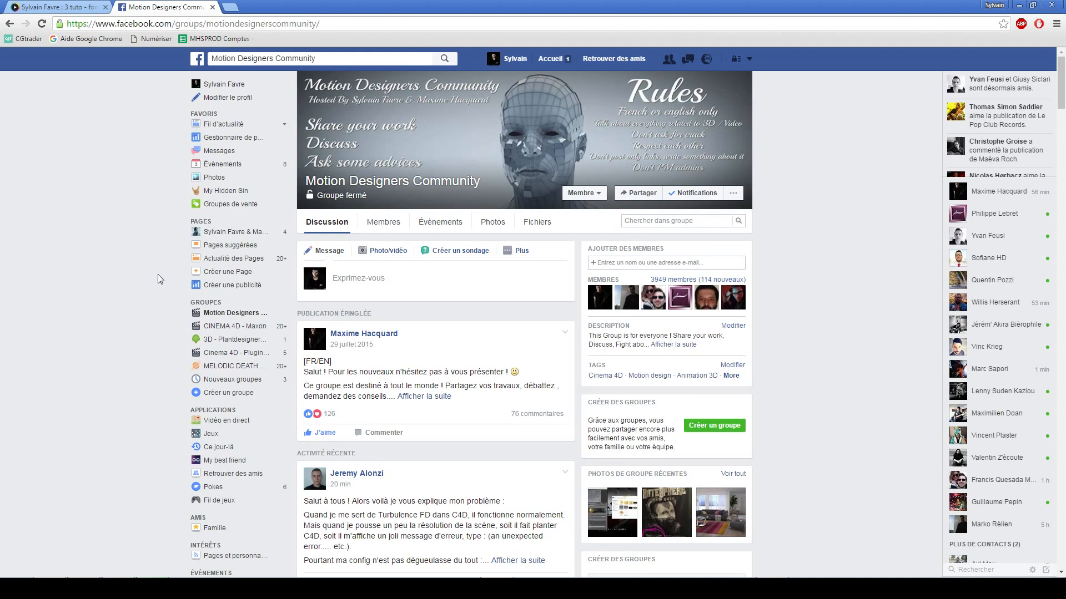
Return to the trainer's tuto.com page and look over the published courses
key("alt+Tab")
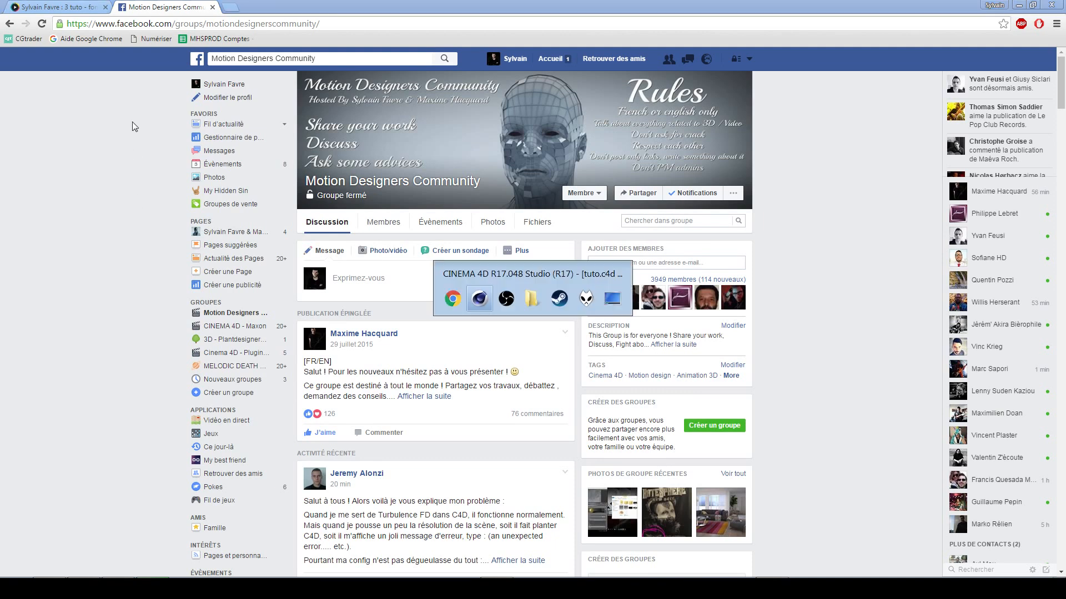
left_click(52, 6)
scroll(123, 353, "down", 3)
scroll(123, 358, "up", 3)
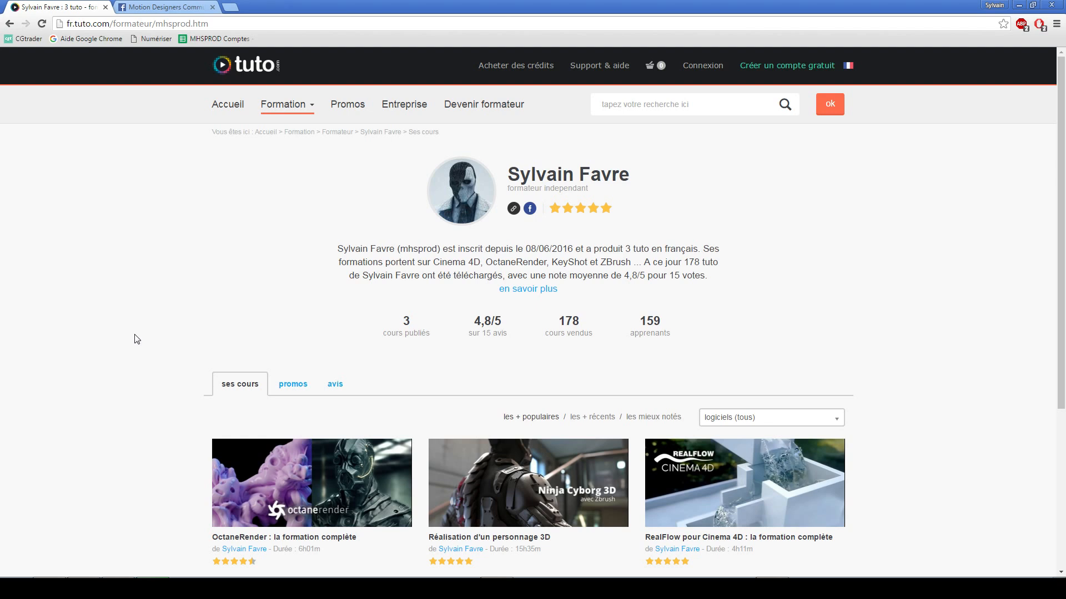
mouse_move(461, 495)
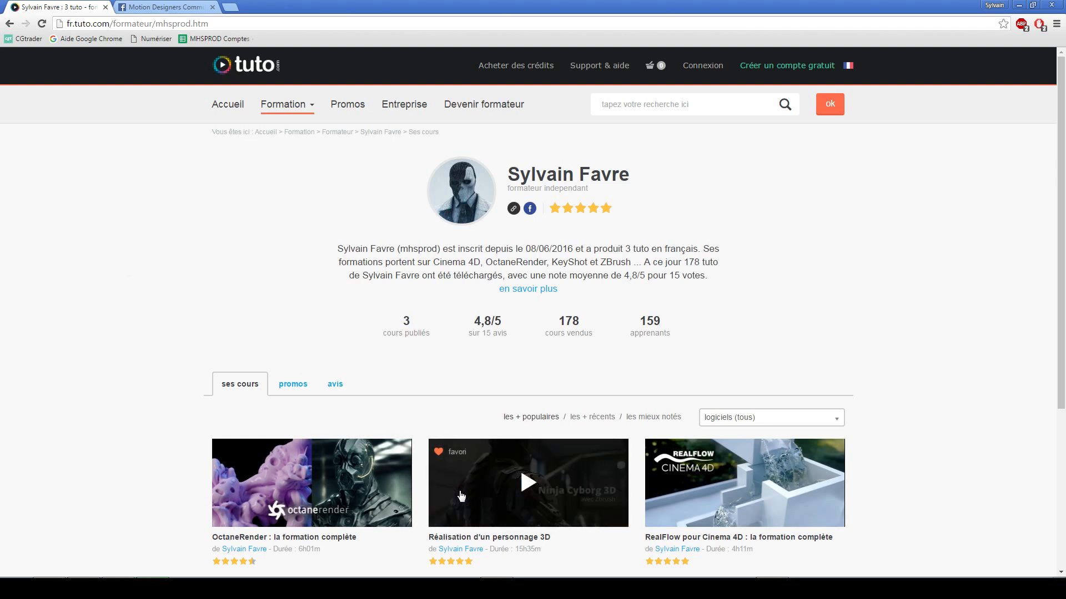